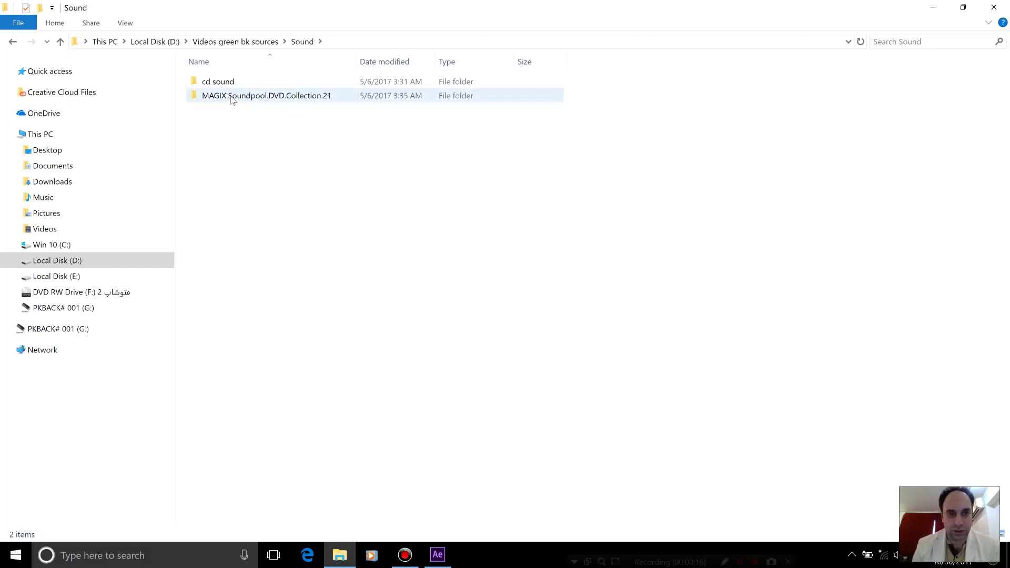
Step: Look through the sound-effect categories in the cd sound folder, then return to the Sound folder
{"action": "mouse_move", "coordinate": [233, 100]}
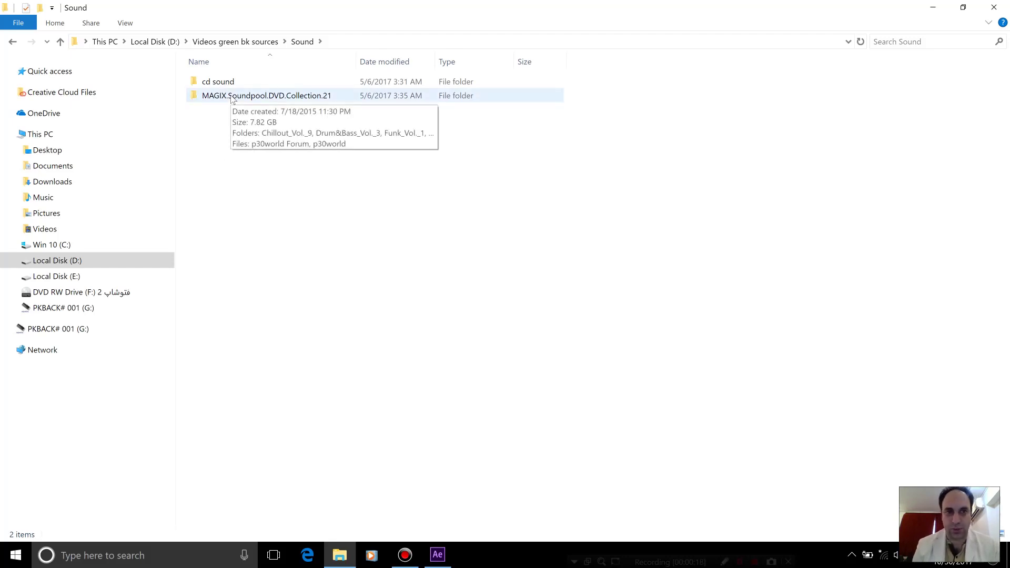
{"action": "left_click", "coordinate": [219, 83]}
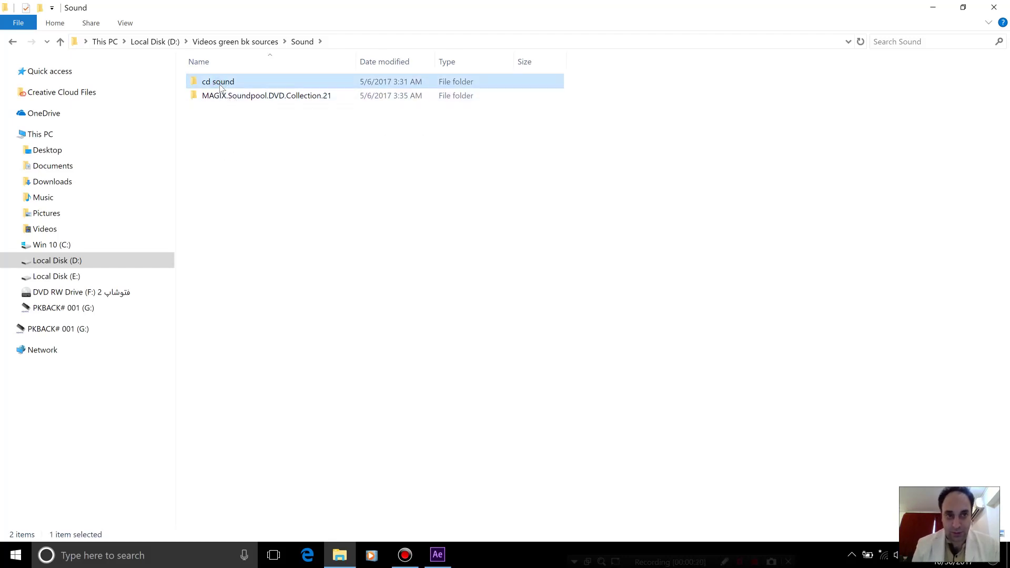
{"action": "double_click", "coordinate": [219, 85]}
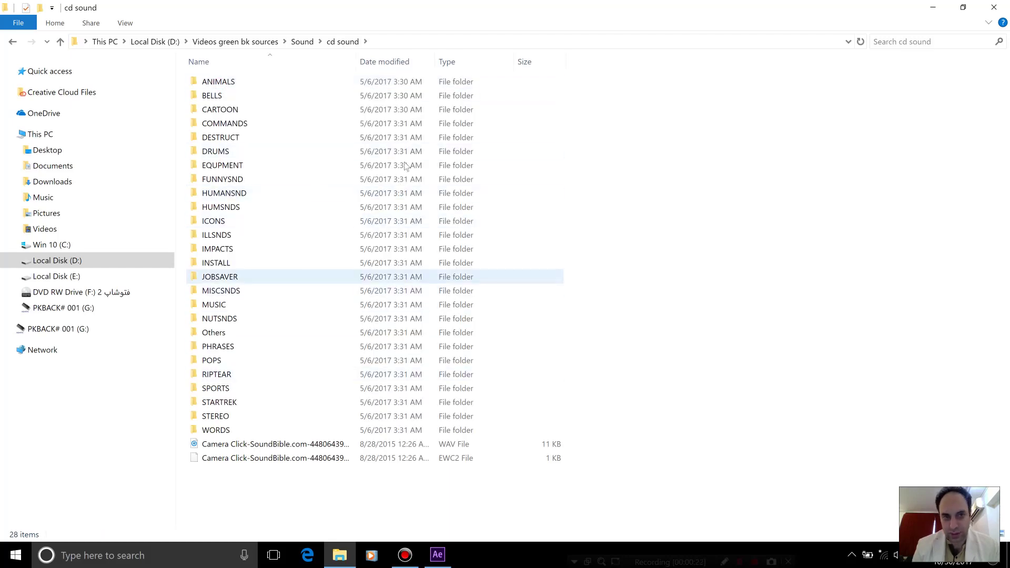
{"action": "left_click", "coordinate": [298, 42]}
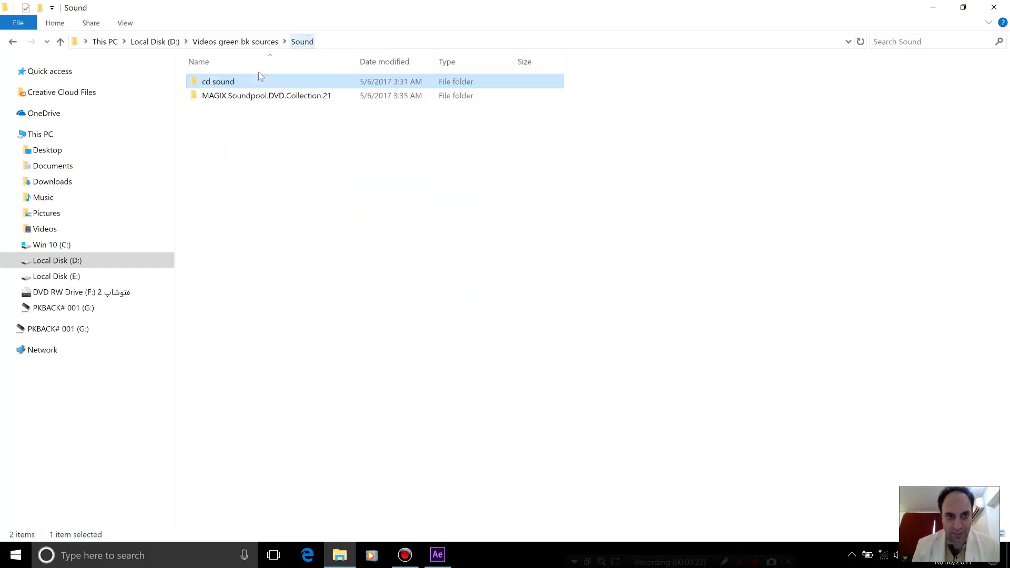
Step: Open the Sounds !! demo folder inside Sounds_!! of the MAGIX.Soundpool.DVD.Collection.21 folder
{"action": "double_click", "coordinate": [242, 96]}
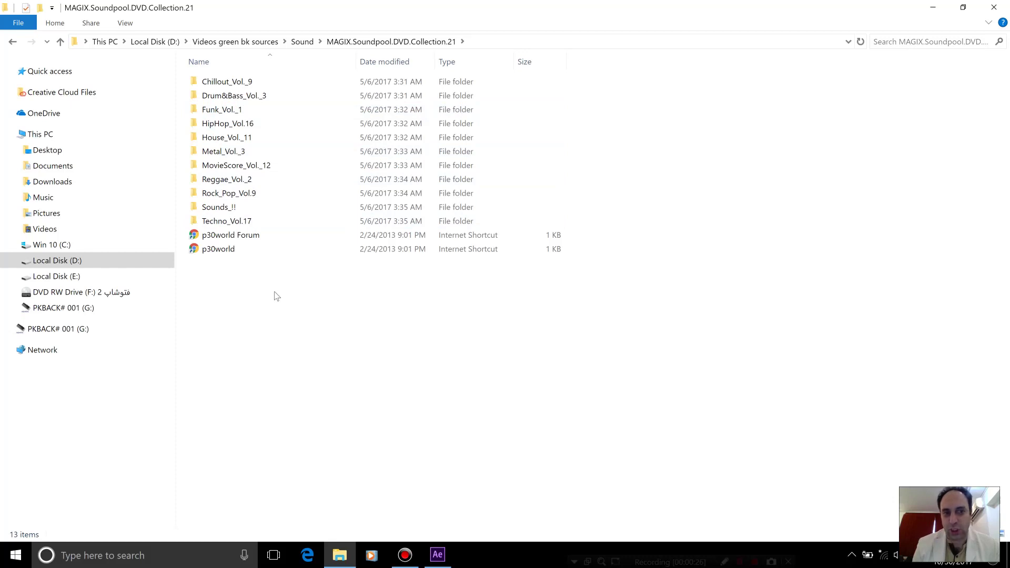
{"action": "left_click", "coordinate": [206, 84]}
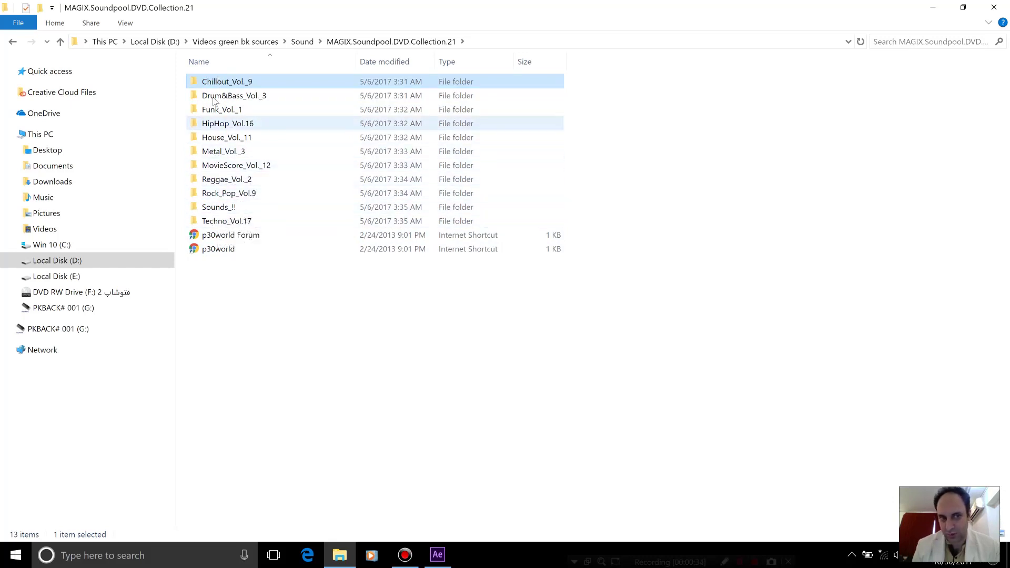
{"action": "left_click", "coordinate": [211, 208]}
{"action": "double_click", "coordinate": [211, 208]}
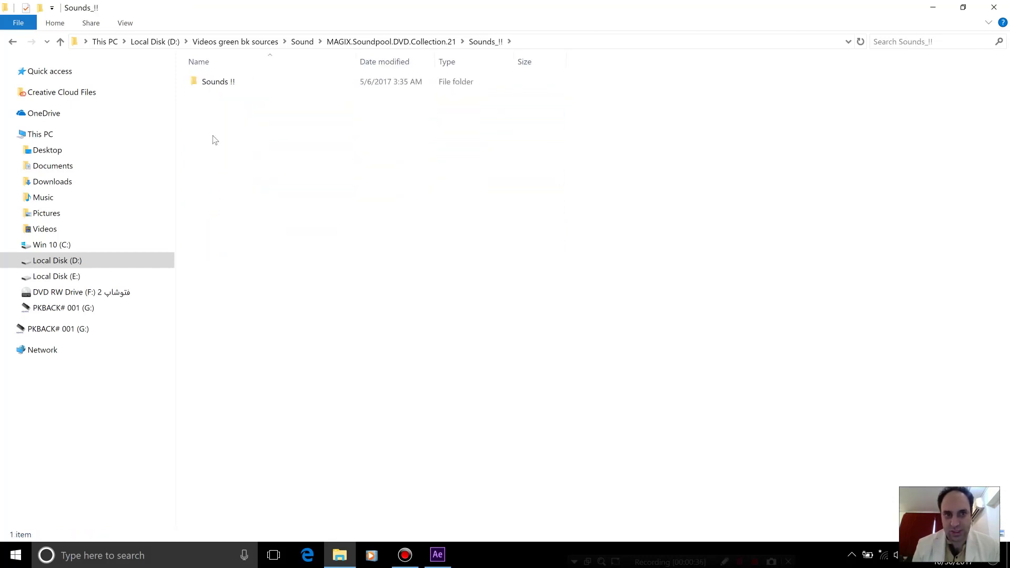
{"action": "double_click", "coordinate": [211, 83]}
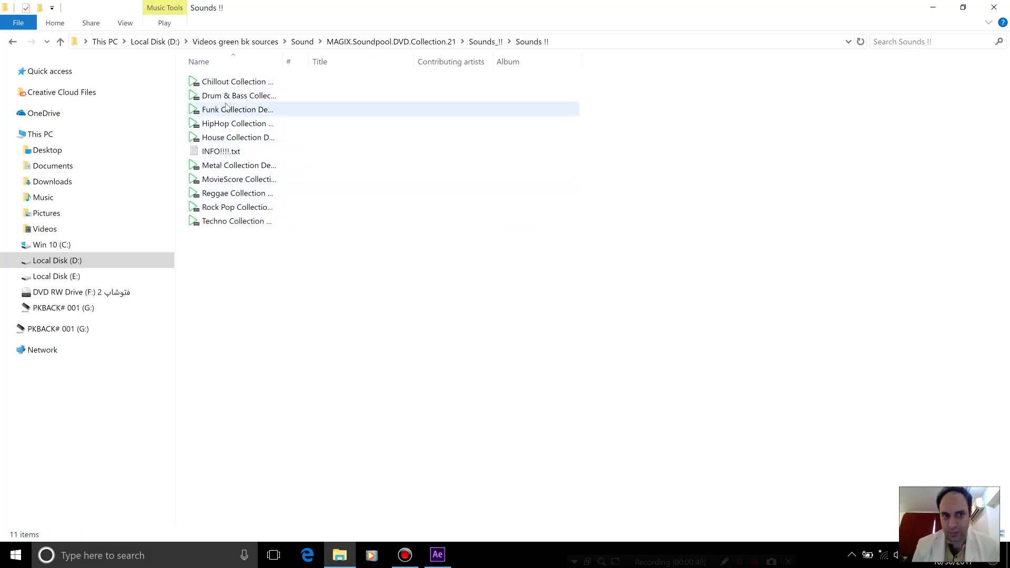
Step: Play the Drum & Bass collection demo, skip ahead to about 1:14, and close the player
{"action": "left_click", "coordinate": [226, 100]}
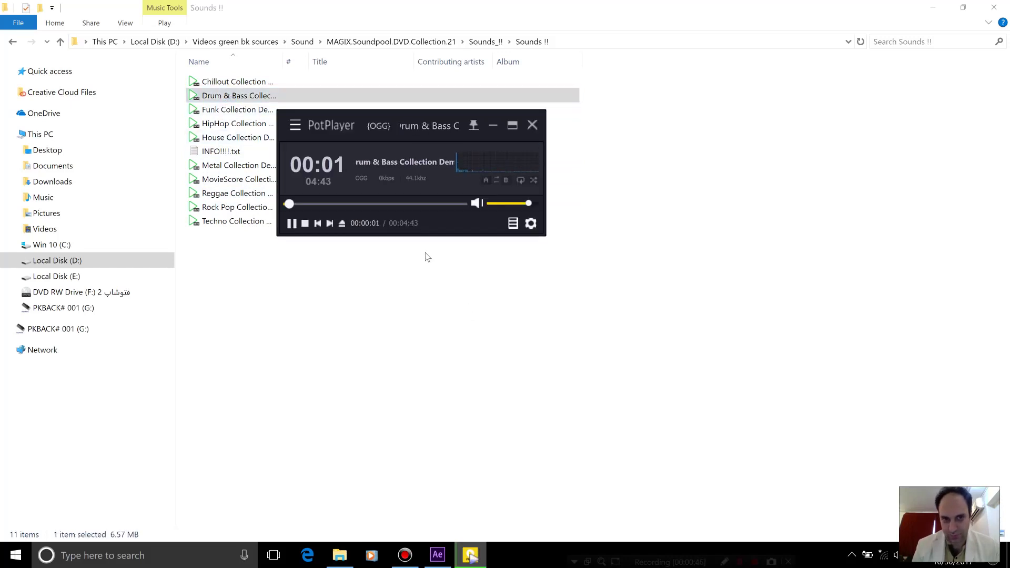
{"action": "left_click", "coordinate": [334, 205]}
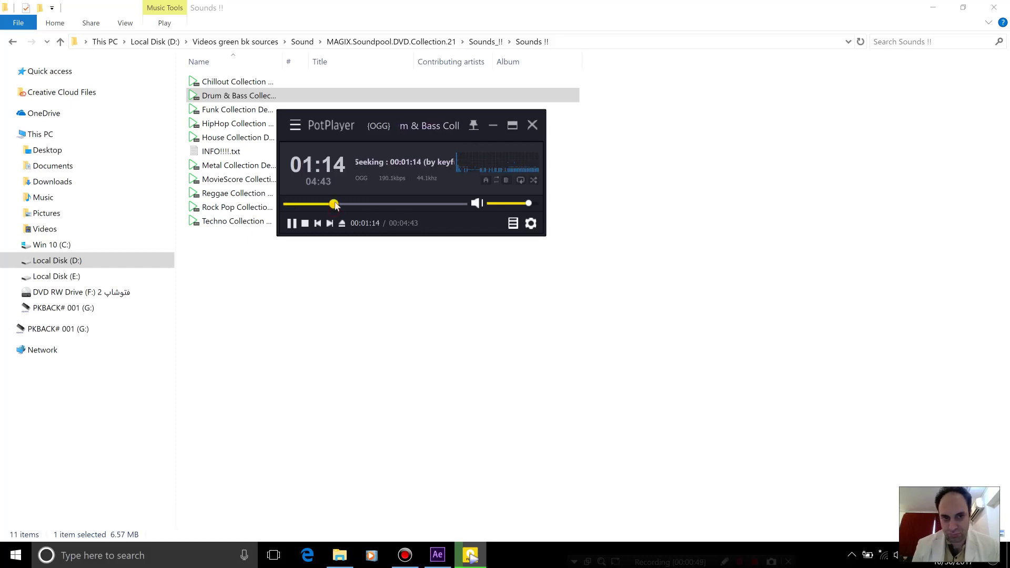
{"action": "left_click", "coordinate": [532, 125]}
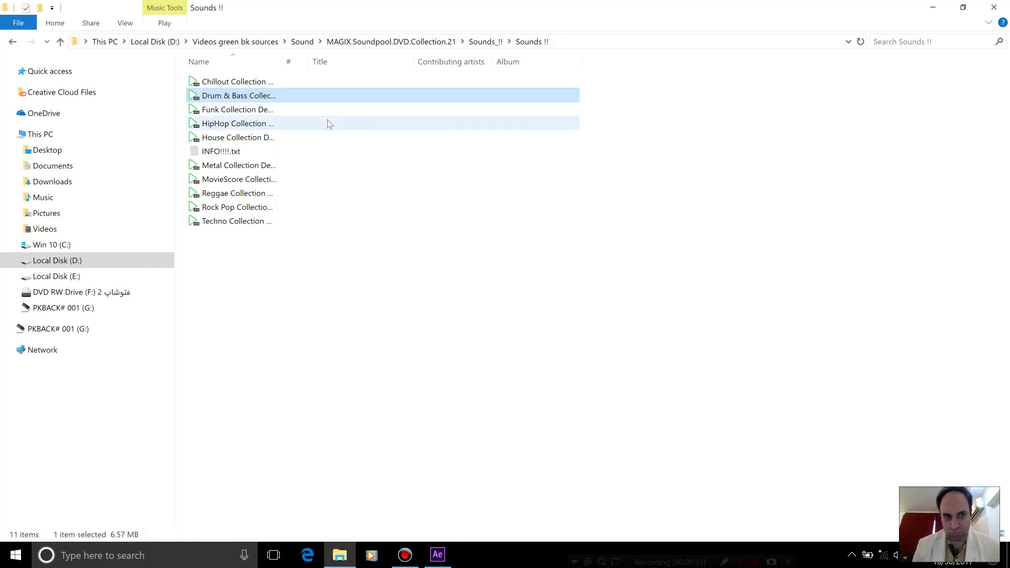
Step: Go back to the MAGIX collection and open the Drums folder within Reggae_Vol._2
{"action": "left_click", "coordinate": [474, 42]}
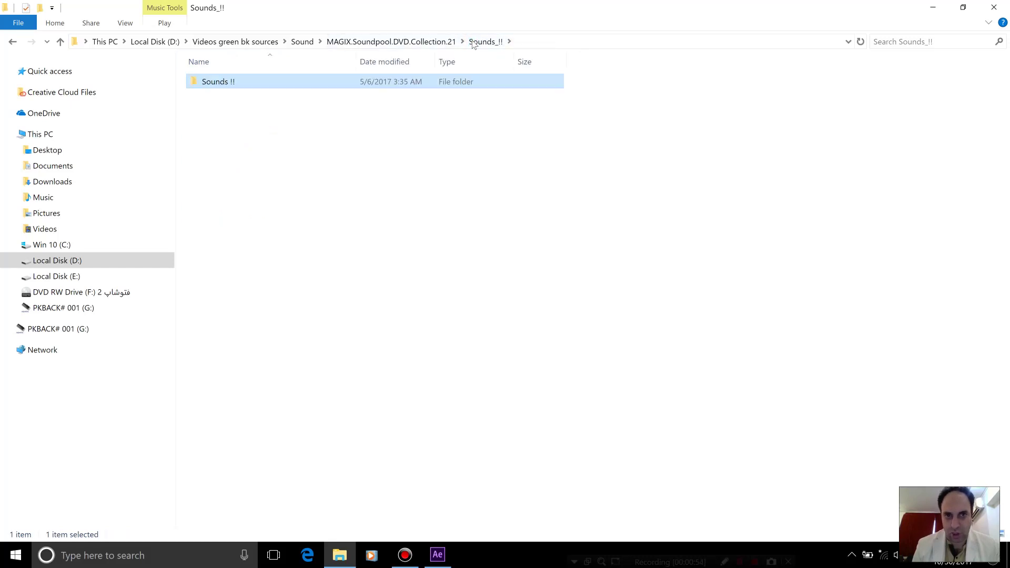
{"action": "left_click", "coordinate": [449, 43]}
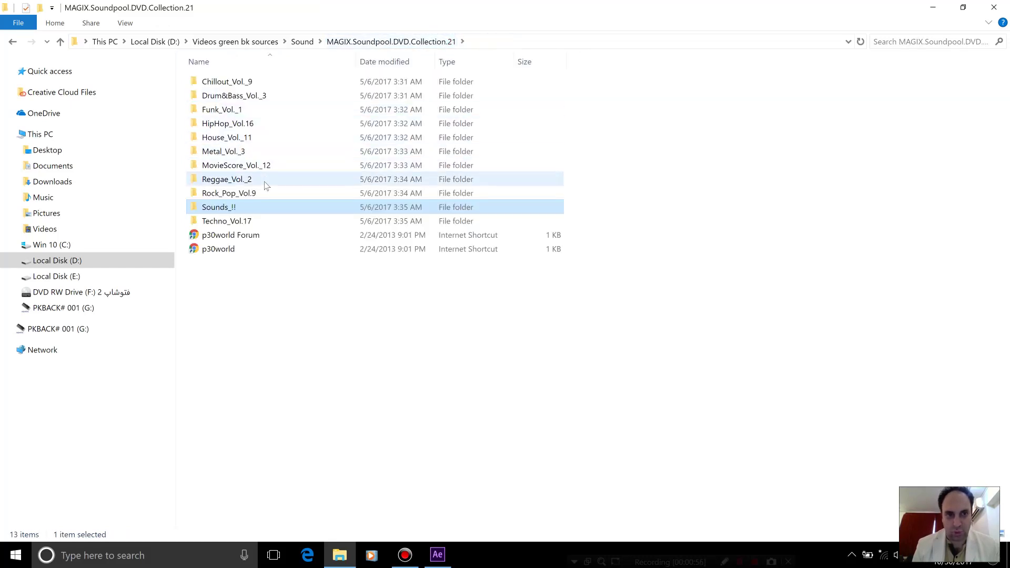
{"action": "left_click", "coordinate": [265, 182]}
{"action": "double_click", "coordinate": [265, 182]}
{"action": "double_click", "coordinate": [220, 80]}
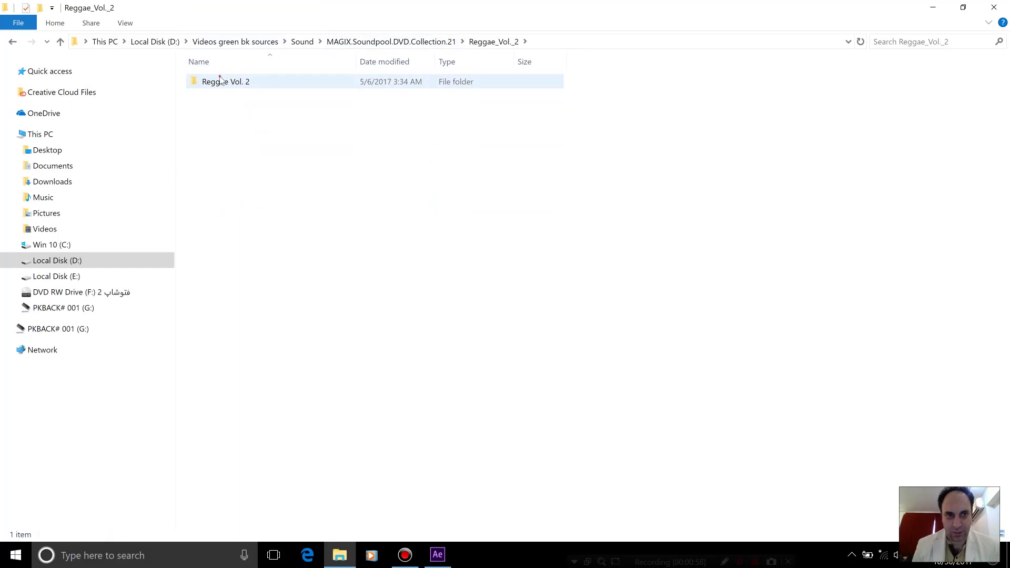
{"action": "double_click", "coordinate": [225, 85]}
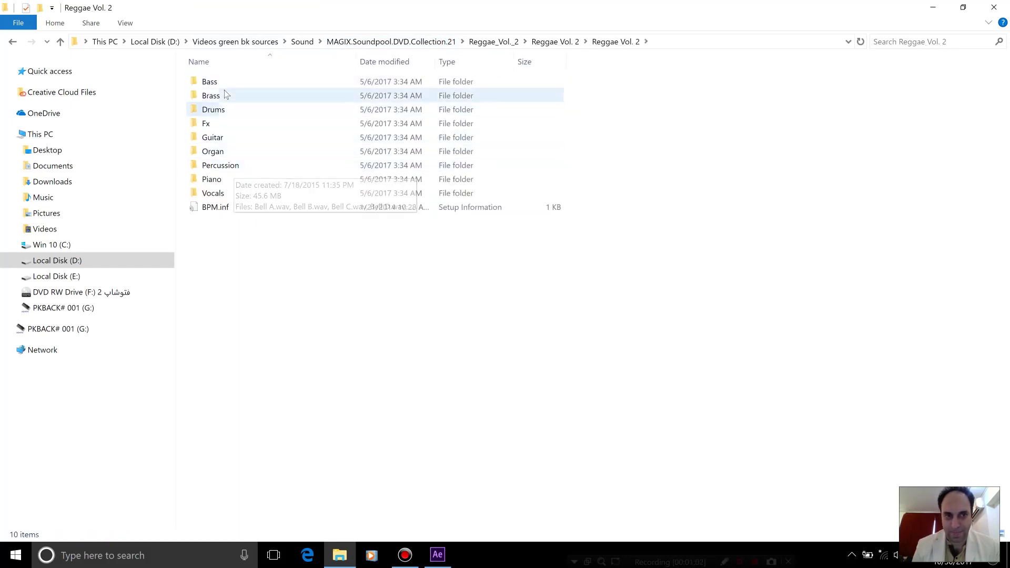
{"action": "left_click", "coordinate": [241, 179]}
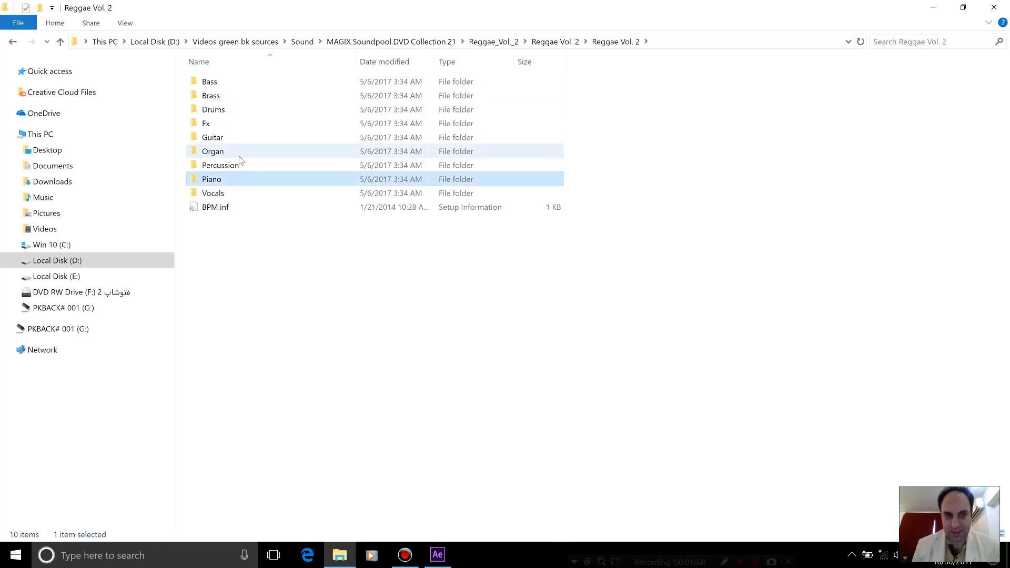
{"action": "double_click", "coordinate": [229, 110]}
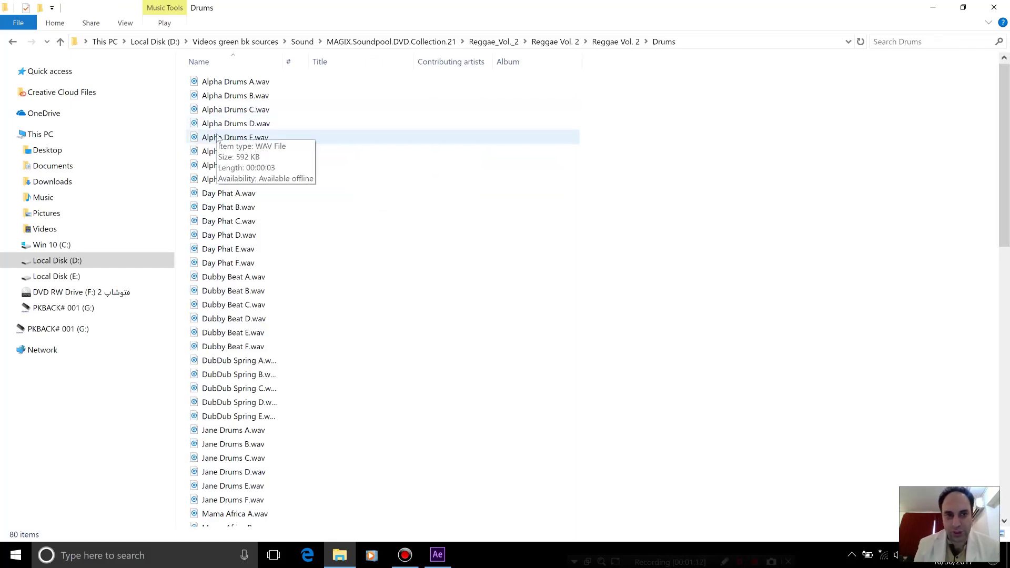
Step: Preview the Alpha Drums E and DubDub Spring A samples, closing the music player after each
{"action": "double_click", "coordinate": [218, 137]}
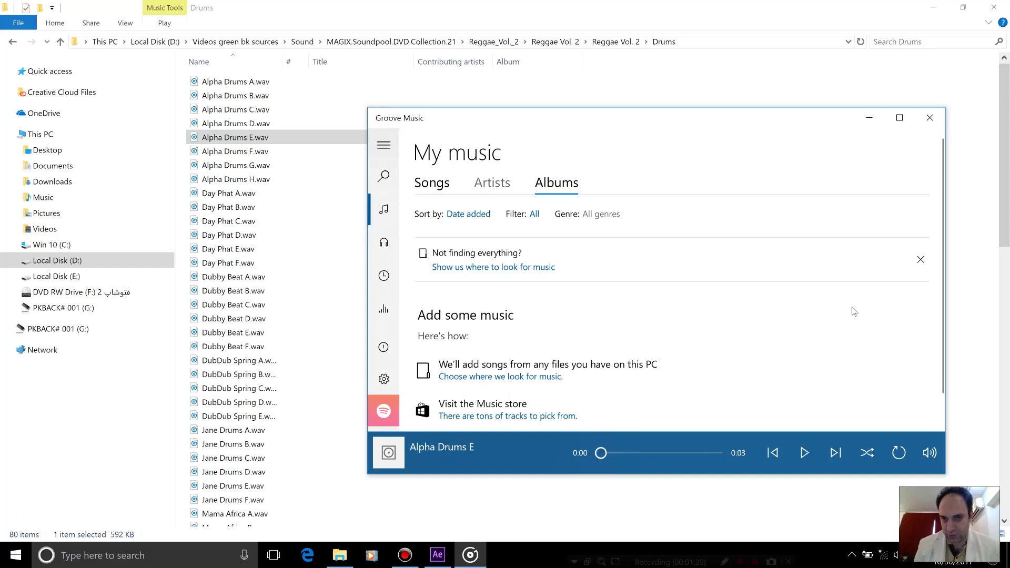
{"action": "left_click", "coordinate": [941, 121]}
{"action": "left_click", "coordinate": [323, 357]}
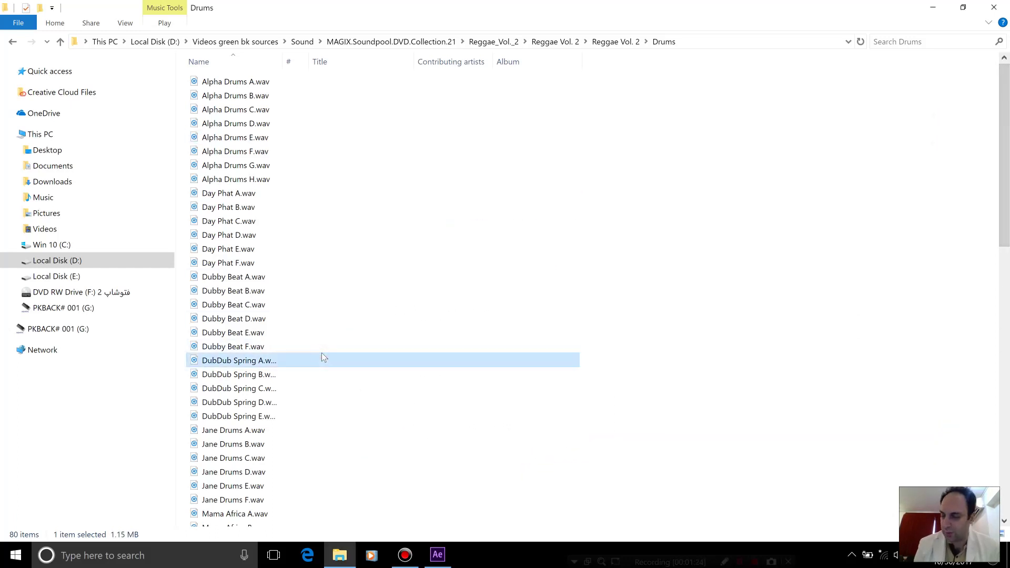
{"action": "double_click", "coordinate": [321, 352]}
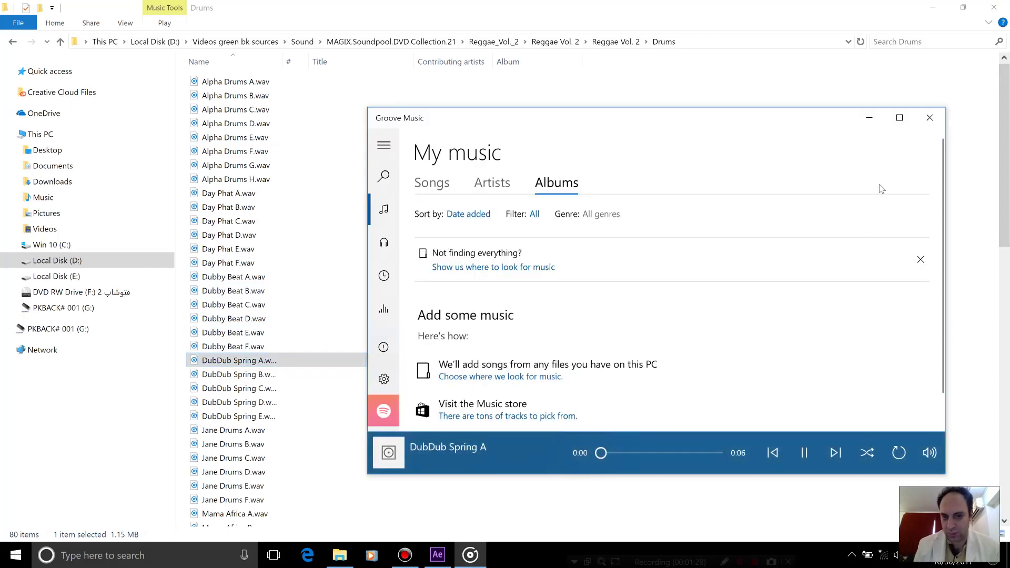
{"action": "left_click", "coordinate": [930, 120]}
Step: Open the Bass folder within Funk_Vol._1 of the MAGIX collection and preview Bass BridgeA 6.wav, closing the player when done
{"action": "left_click", "coordinate": [446, 45]}
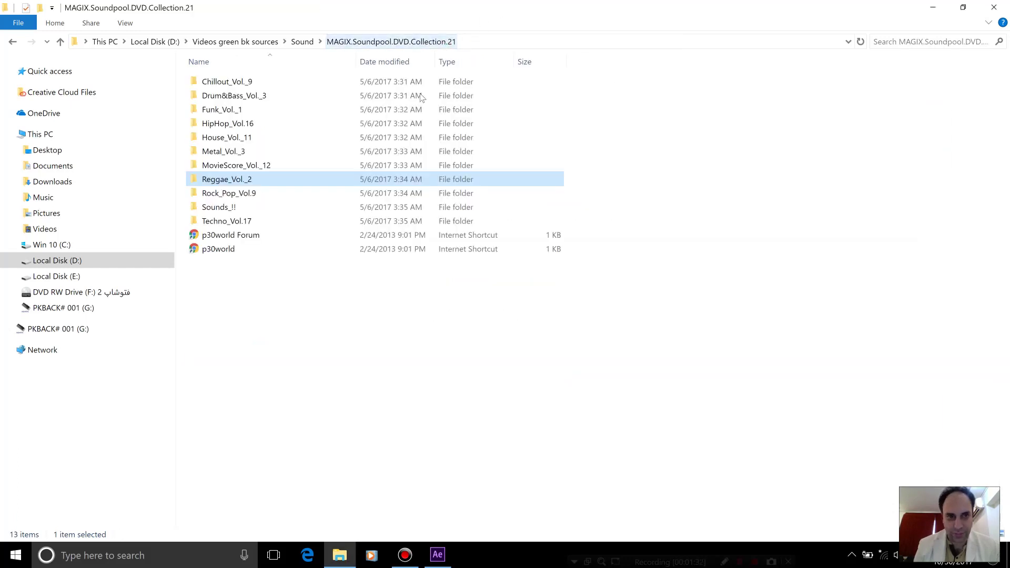
{"action": "double_click", "coordinate": [222, 110]}
{"action": "double_click", "coordinate": [227, 84]}
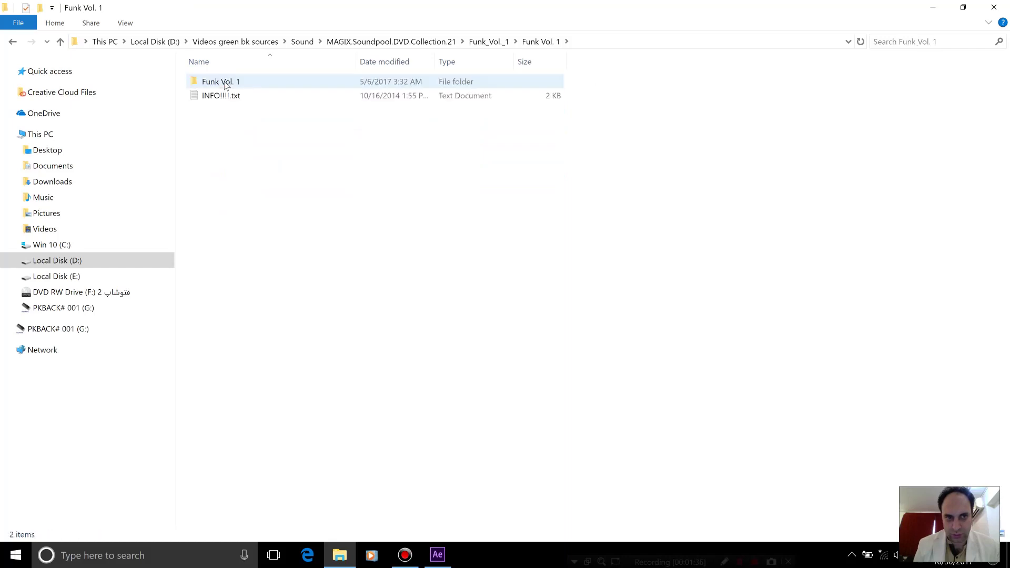
{"action": "double_click", "coordinate": [226, 84]}
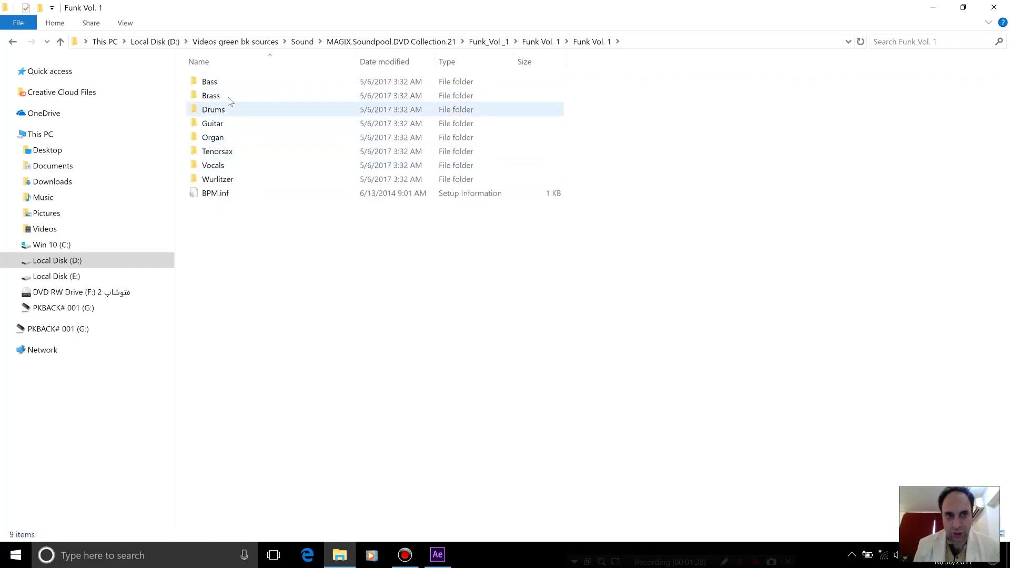
{"action": "double_click", "coordinate": [227, 85]}
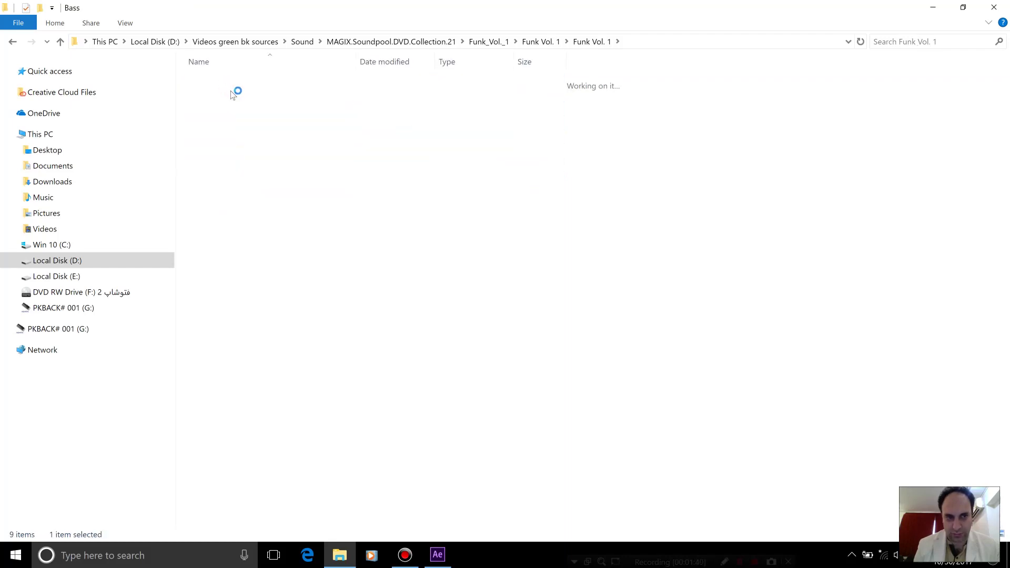
{"action": "double_click", "coordinate": [238, 151]}
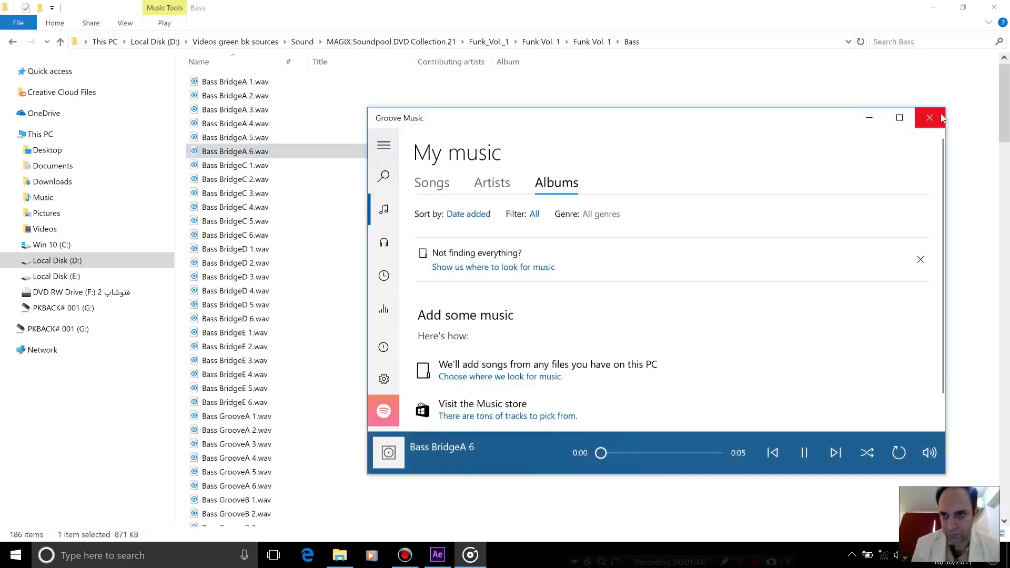
{"action": "left_click", "coordinate": [942, 118]}
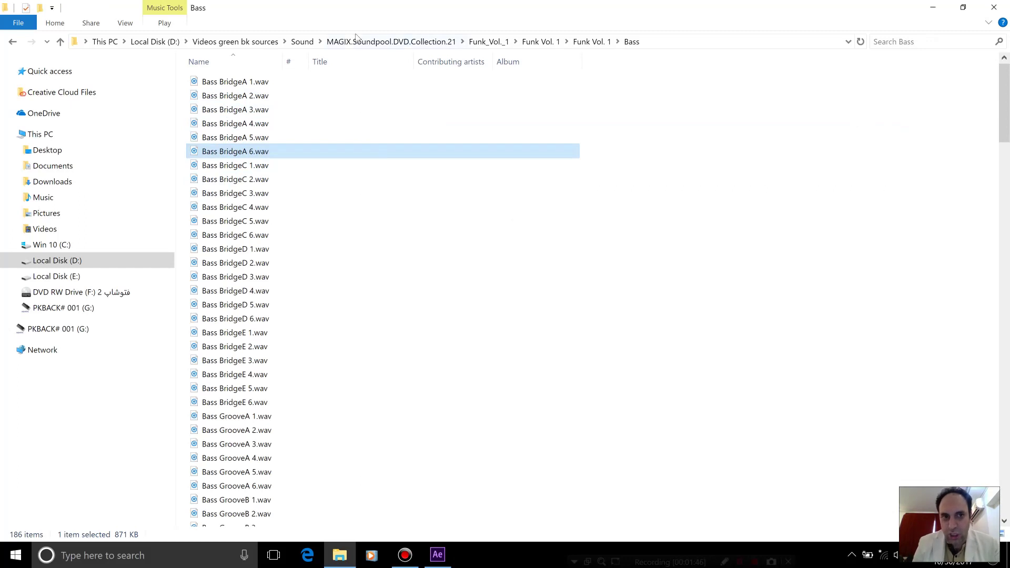
Step: Return to the cd sound folder and search it for "break"
{"action": "left_click", "coordinate": [303, 42]}
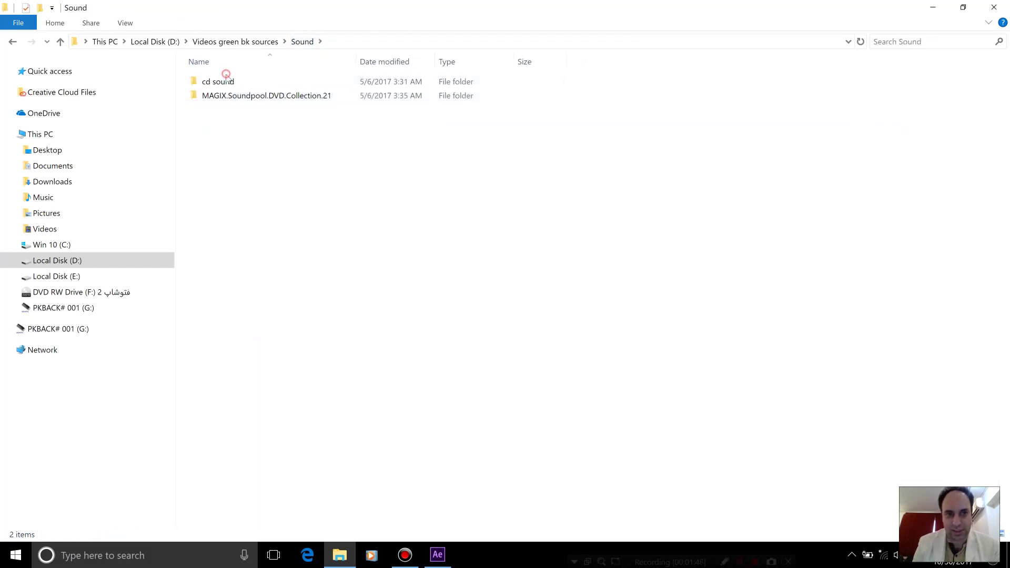
{"action": "left_click", "coordinate": [225, 82]}
{"action": "double_click", "coordinate": [225, 82]}
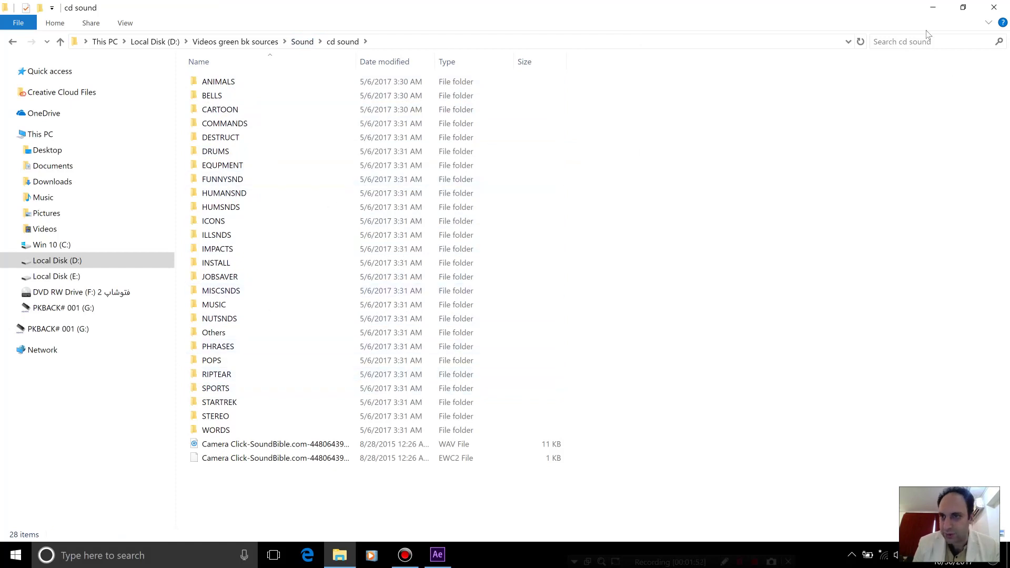
{"action": "left_click", "coordinate": [922, 43]}
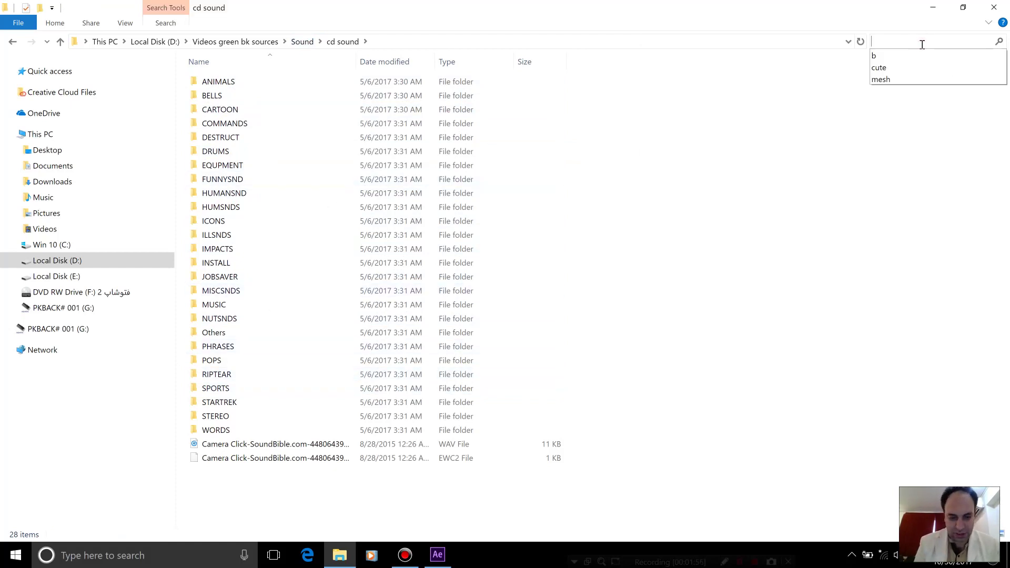
{"action": "type", "text": "break"}
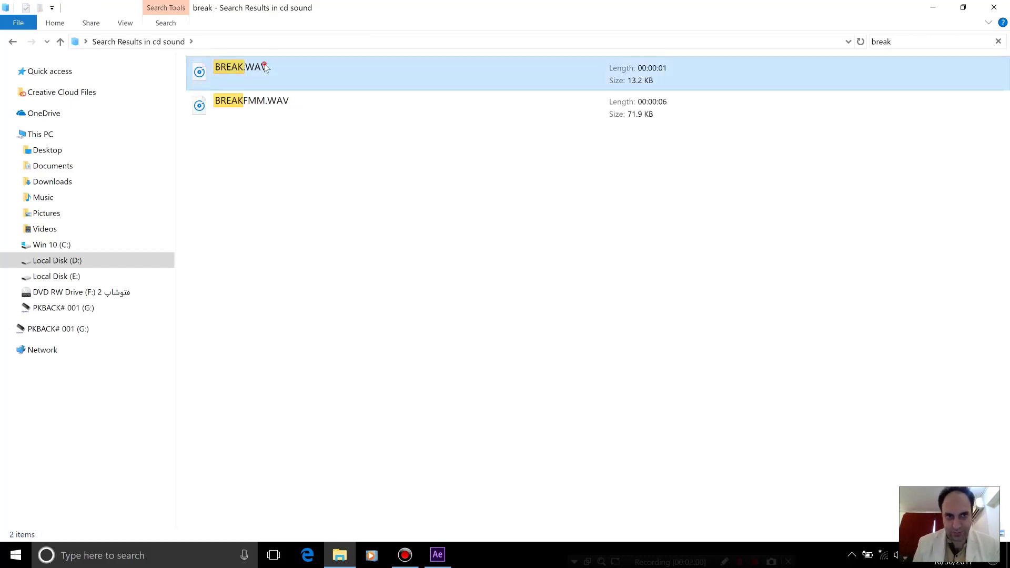
Step: Preview BREAK.WAV and BREAKFMM.WAV from the search results, closing the music player after each
{"action": "double_click", "coordinate": [266, 68]}
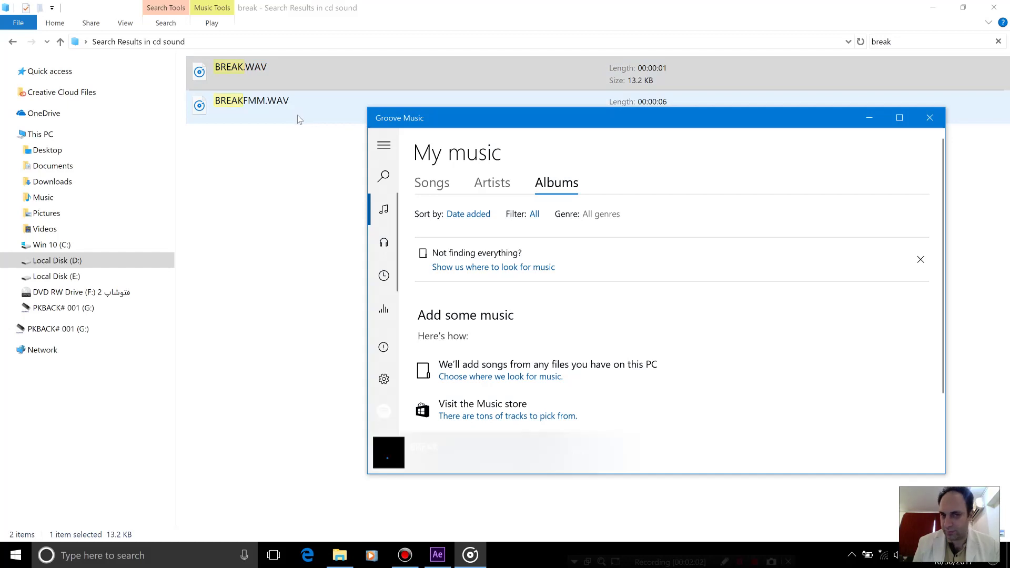
{"action": "left_click", "coordinate": [929, 117]}
{"action": "left_click", "coordinate": [213, 109]}
{"action": "double_click", "coordinate": [213, 110]}
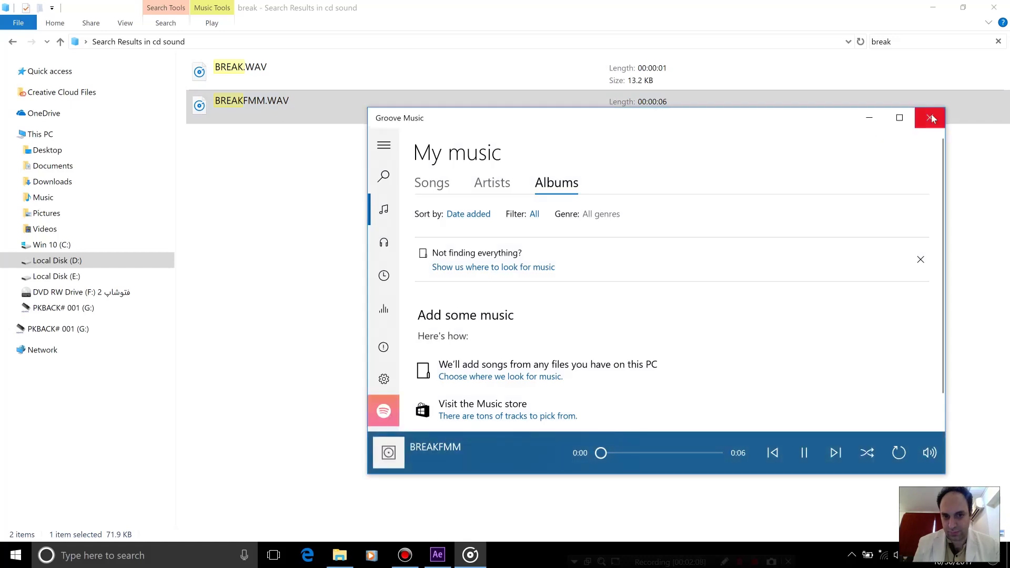
{"action": "left_click", "coordinate": [930, 118]}
Step: Replace the search term in the cd sound folder with "glass"
{"action": "left_click", "coordinate": [913, 44]}
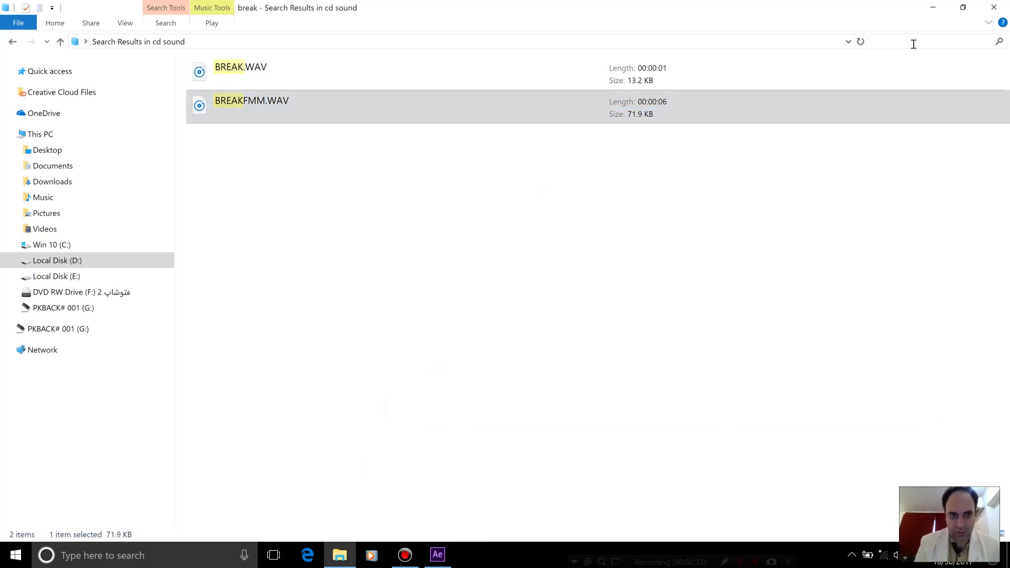
{"action": "key", "text": "BackSpace"}
{"action": "type", "text": "glass"}
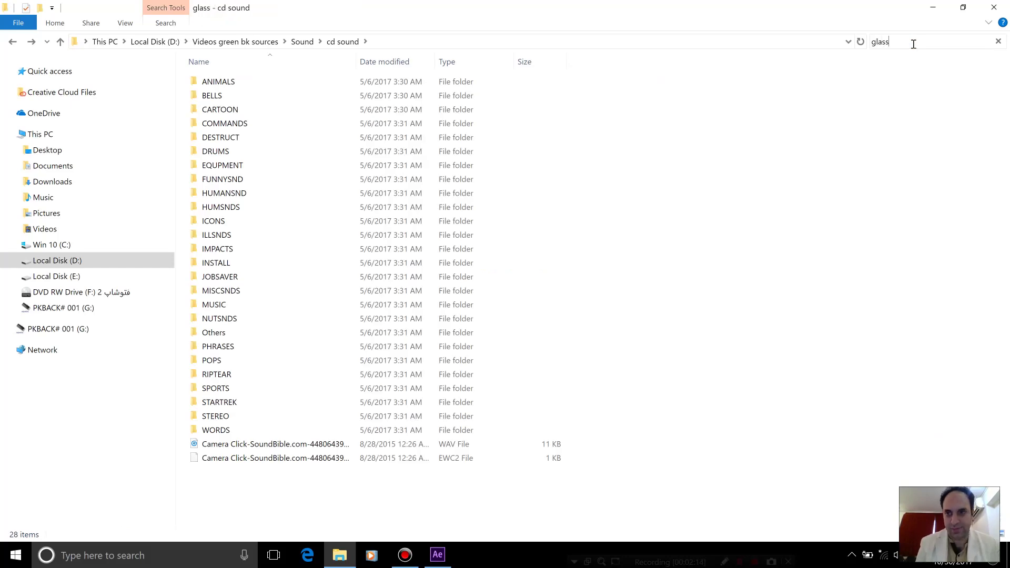
Step: Preview GLASS.WAV, GLASSCR.WAV and GLASSBRK.WAV from the search results, closing the music player at the end
{"action": "left_click", "coordinate": [239, 68]}
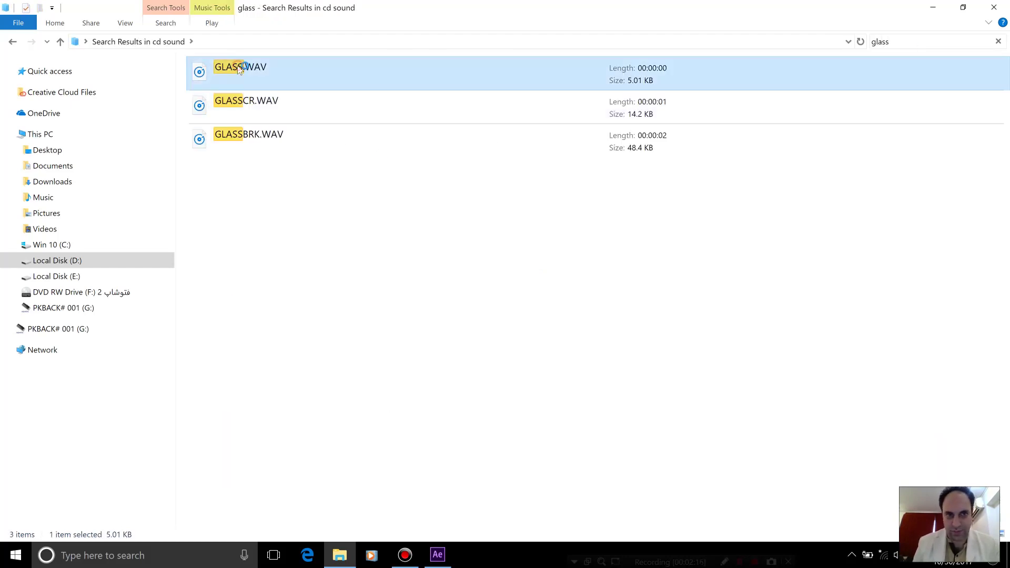
{"action": "double_click", "coordinate": [239, 68]}
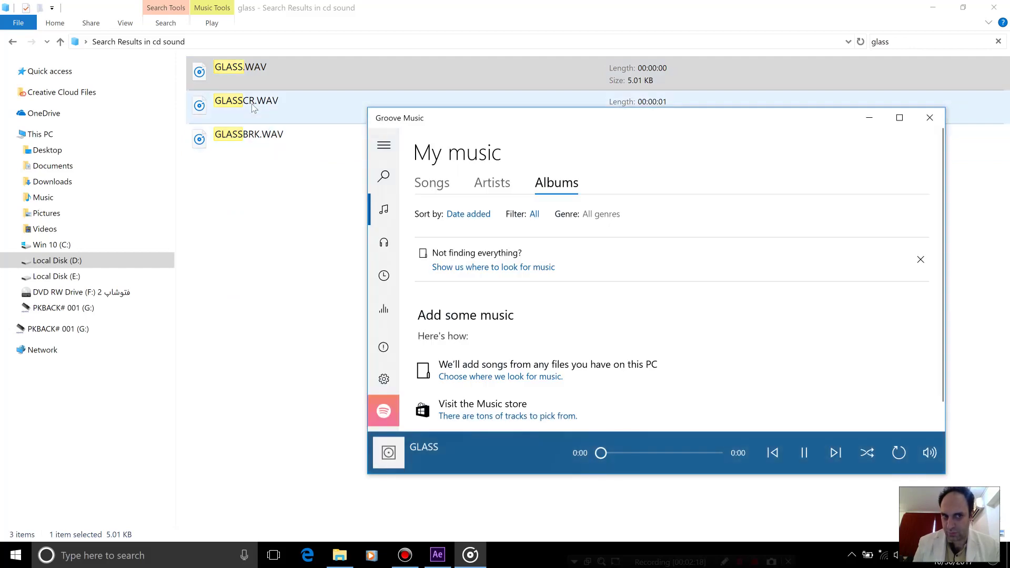
{"action": "double_click", "coordinate": [251, 103]}
{"action": "left_click", "coordinate": [242, 138]}
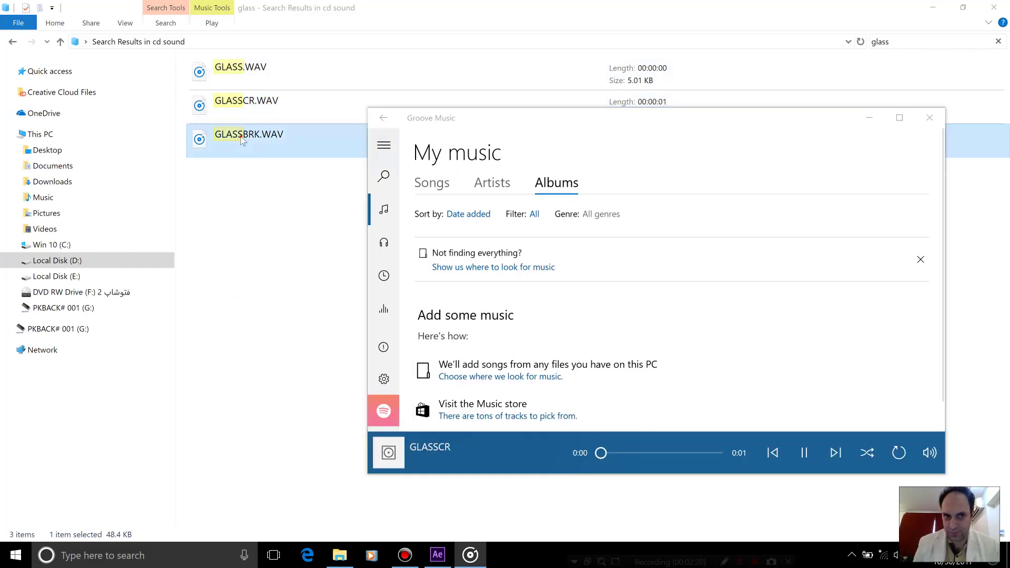
{"action": "double_click", "coordinate": [242, 138]}
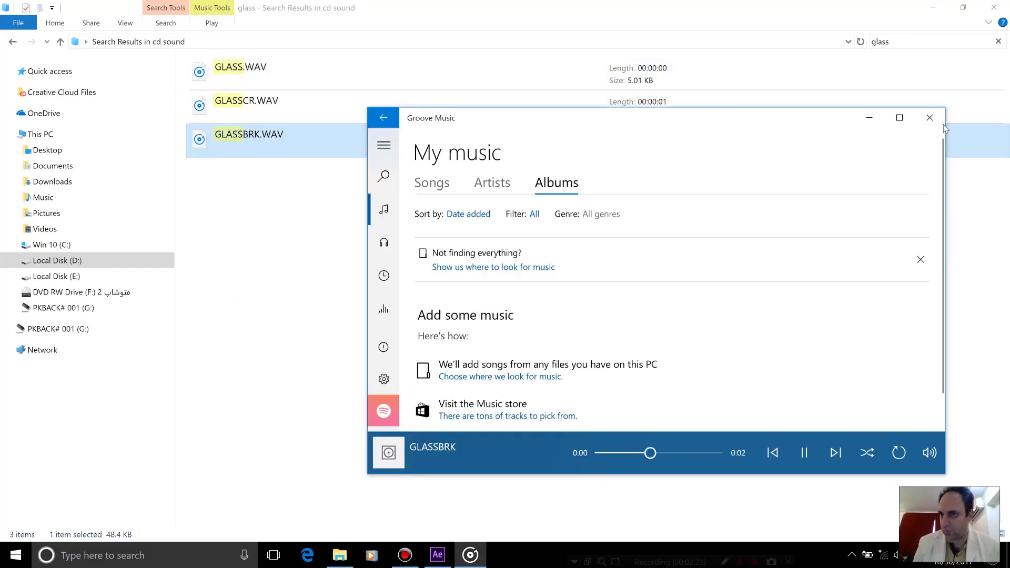
{"action": "left_click", "coordinate": [929, 118]}
Step: Search the cd sound folder for "woosh" and clear the search term
{"action": "left_click", "coordinate": [893, 43]}
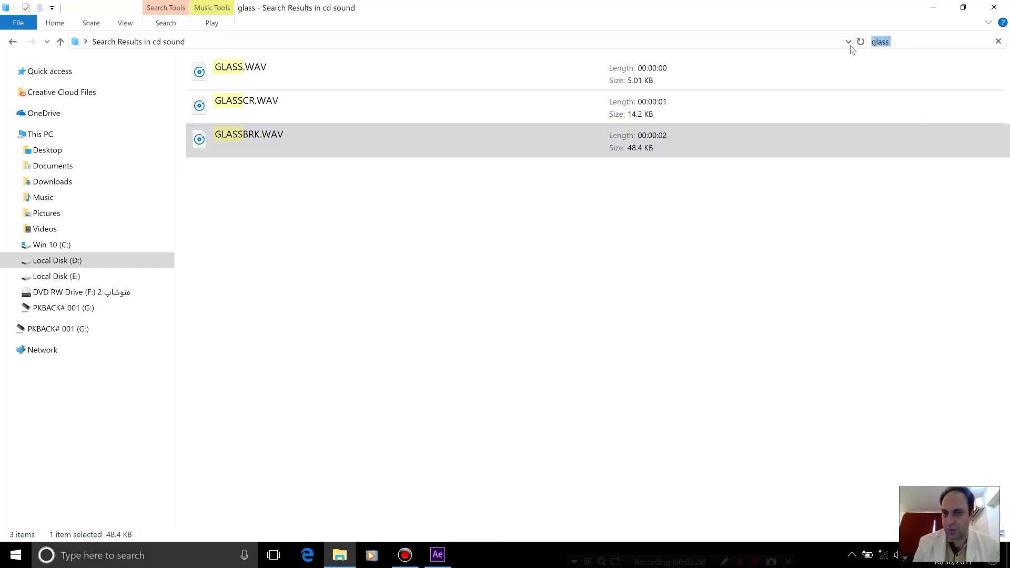
{"action": "type", "text": "woosh"}
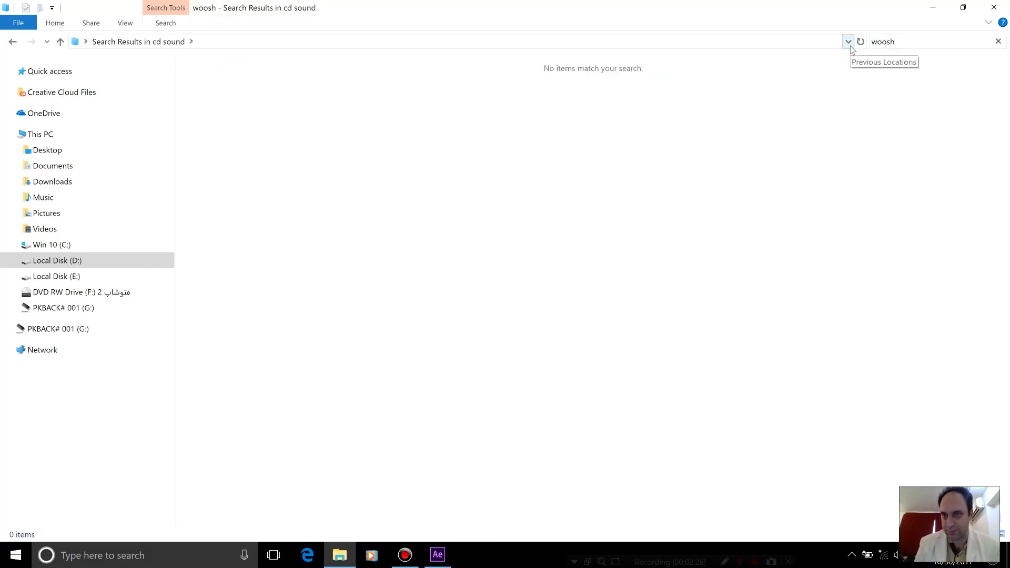
{"action": "key", "text": "BackSpace"}
{"action": "key", "text": "BackSpace"}
{"action": "key", "text": "BackSpace"}
{"action": "key", "text": "BackSpace"}
{"action": "key", "text": "BackSpace"}
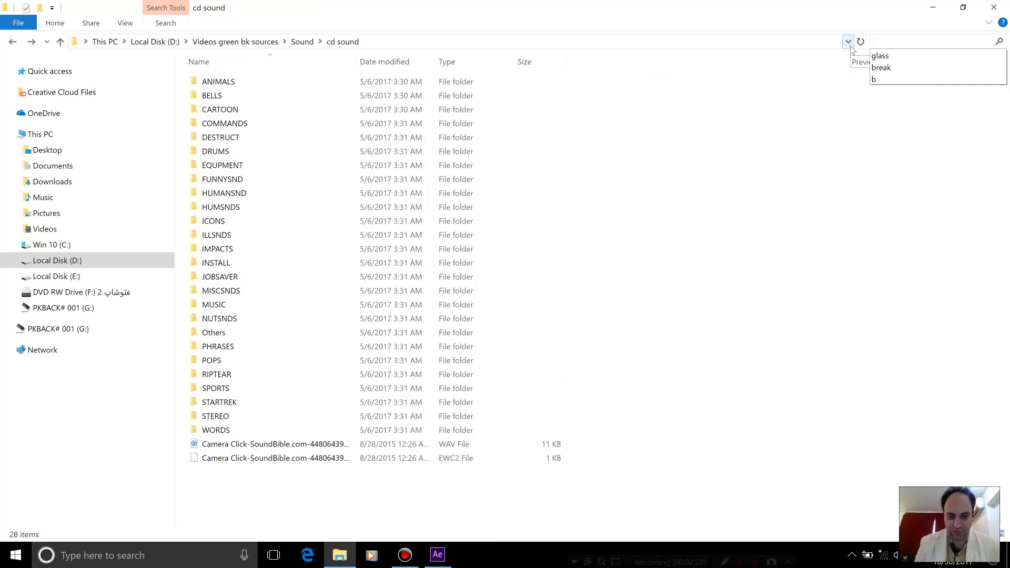
Step: Search the cd sound folder for "wind" and preview WINDCHIM.WAV, closing the music player when done
{"action": "type", "text": "wind"}
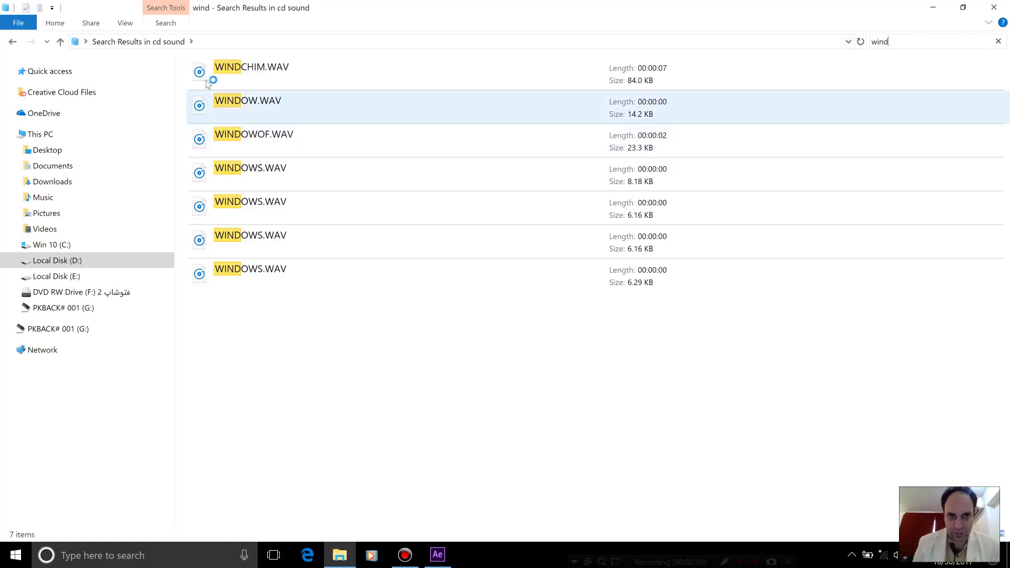
{"action": "scroll", "coordinate": [289, 298], "scroll_direction": "down", "scroll_amount": 3}
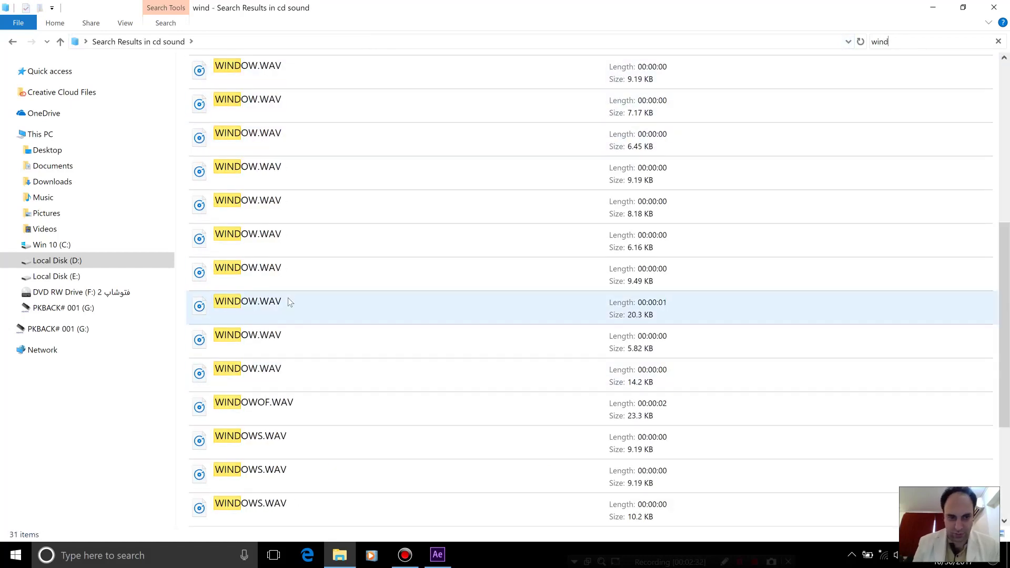
{"action": "scroll", "coordinate": [288, 299], "scroll_direction": "up", "scroll_amount": 6}
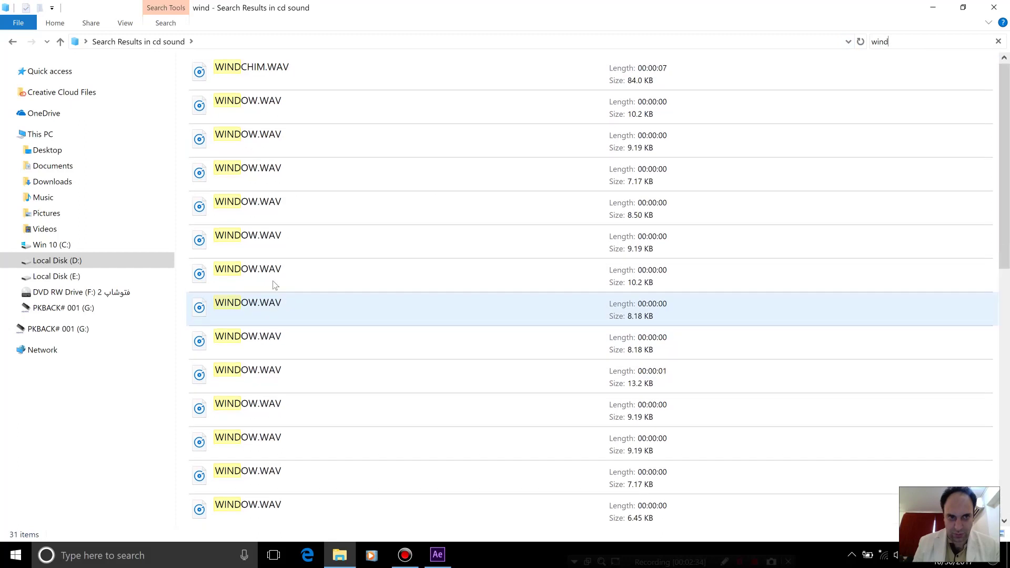
{"action": "double_click", "coordinate": [258, 77]}
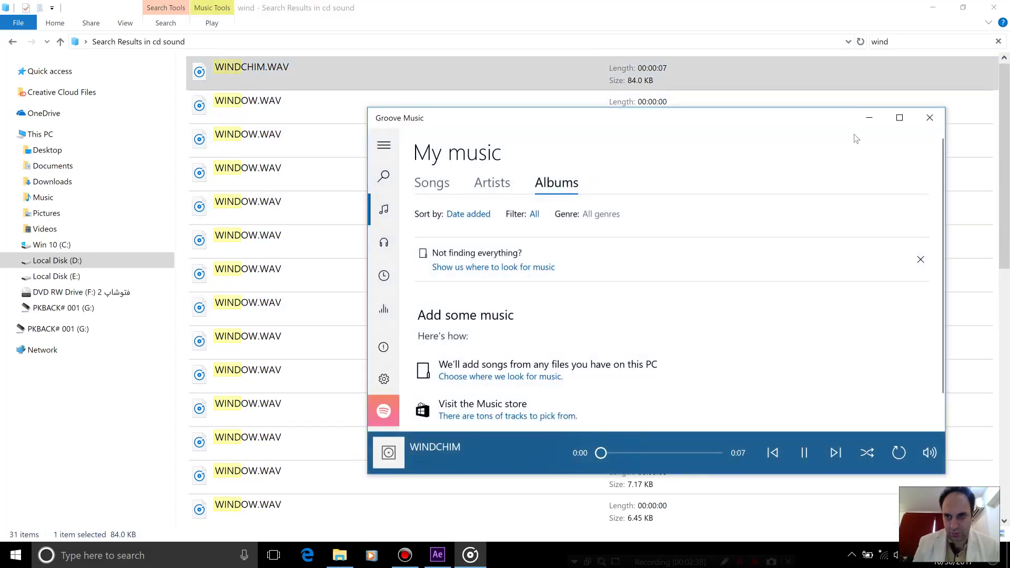
{"action": "left_click", "coordinate": [929, 117]}
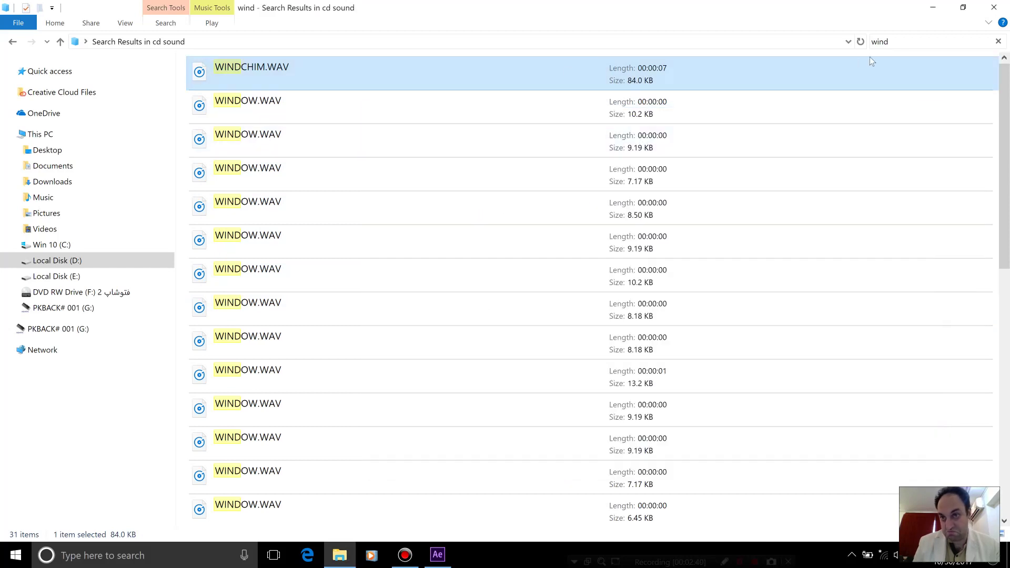
Step: Clear the search, open the EQUPMENT folder and preview RELOAD.WAV and SHOT3.WAV, closing the music player after each
{"action": "left_click", "coordinate": [997, 42]}
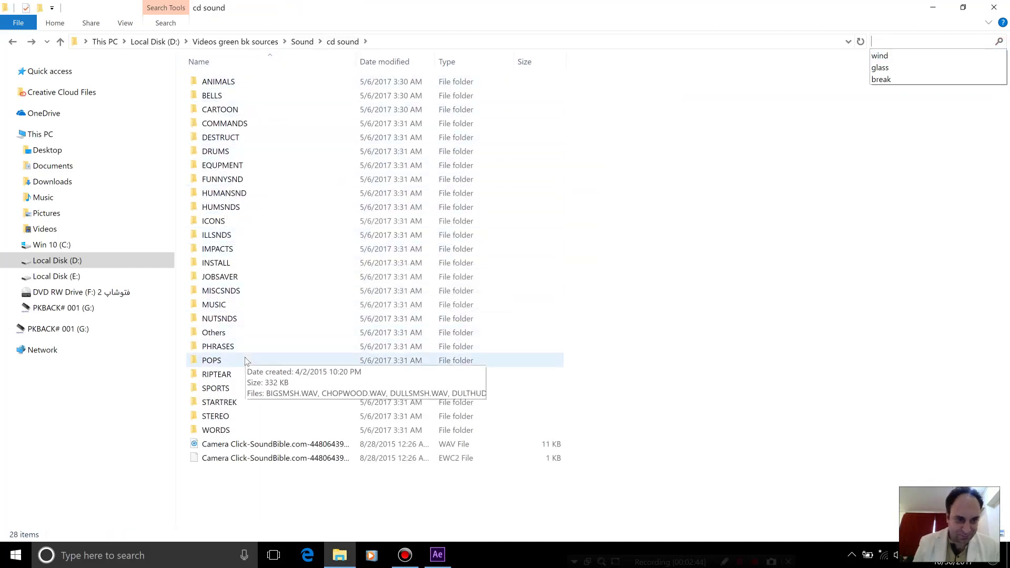
{"action": "left_click", "coordinate": [239, 96]}
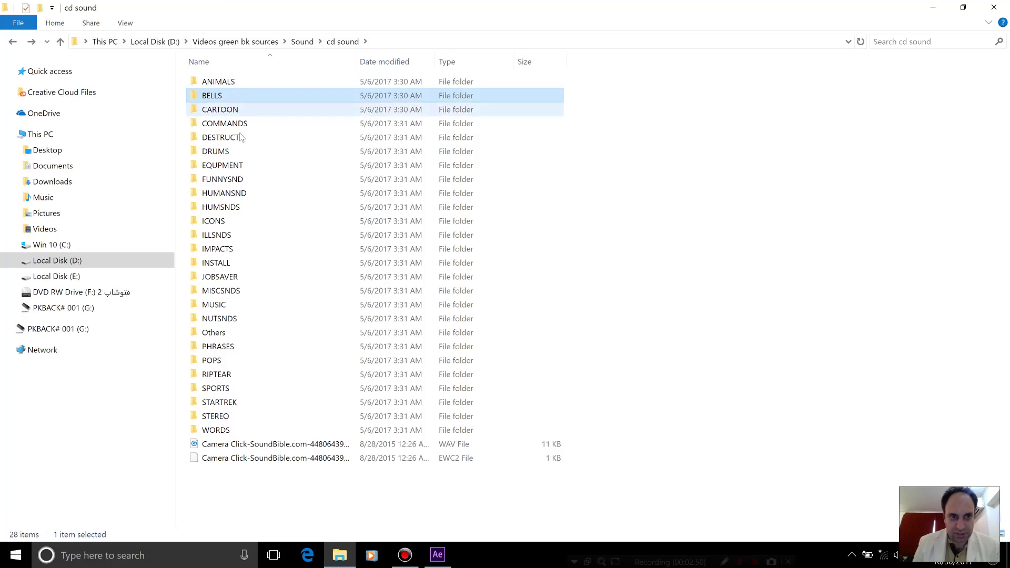
{"action": "double_click", "coordinate": [241, 168]}
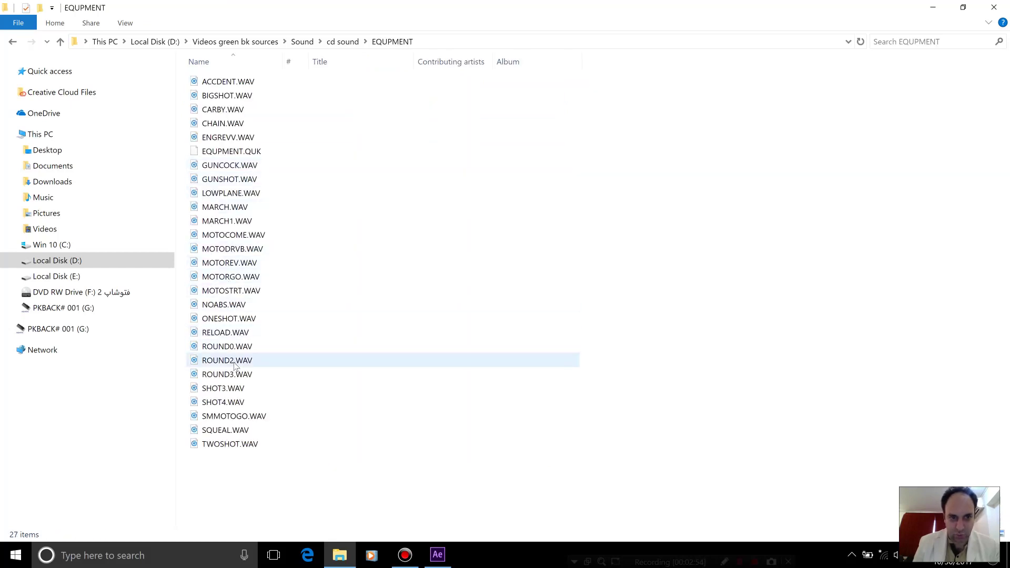
{"action": "double_click", "coordinate": [231, 333]}
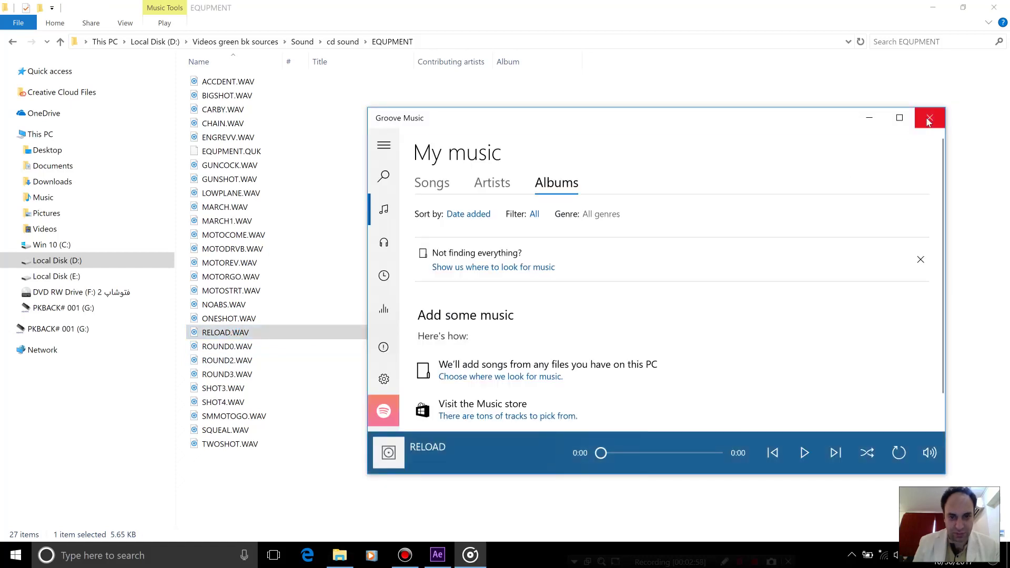
{"action": "left_click", "coordinate": [809, 457]}
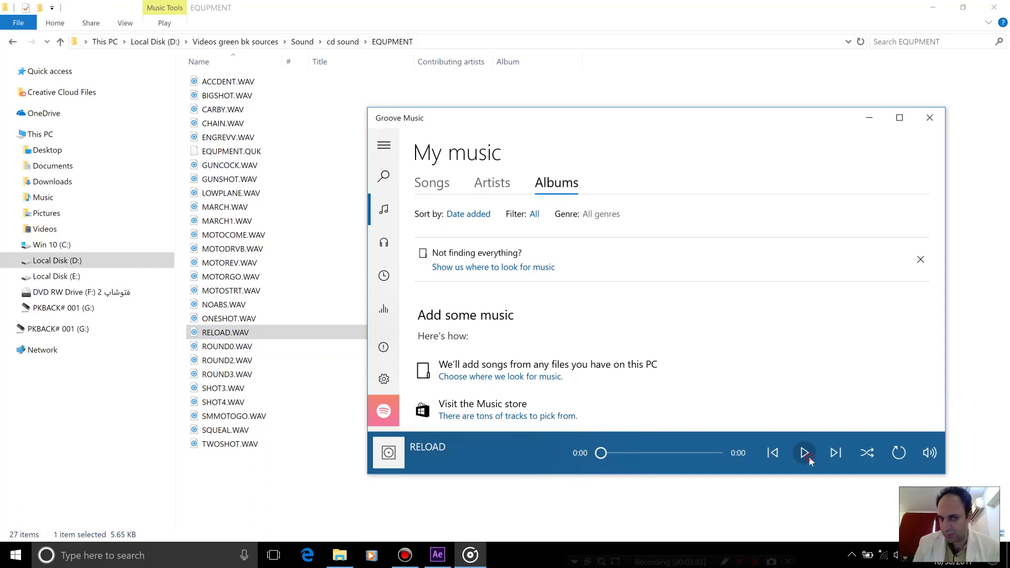
{"action": "left_click", "coordinate": [930, 118]}
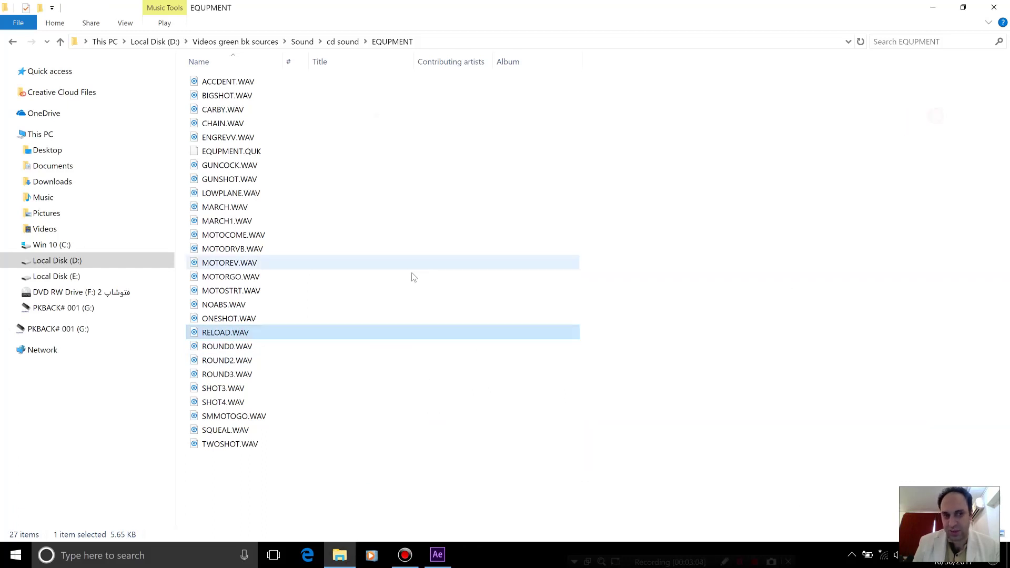
{"action": "double_click", "coordinate": [248, 390]}
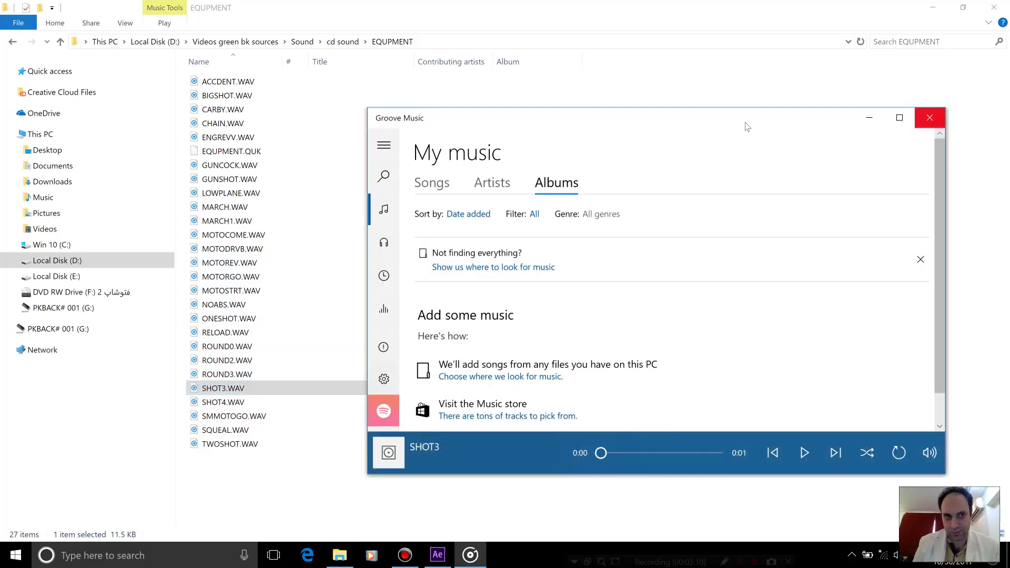
{"action": "left_click", "coordinate": [929, 118]}
Step: Preview BIGSHOT, CARBY, CHAIN, ENGREVV, GUNCOCK, GUNSHOT and LOWPLANE from the EQUPMENT folder, closing the music player at the end
{"action": "double_click", "coordinate": [286, 95]}
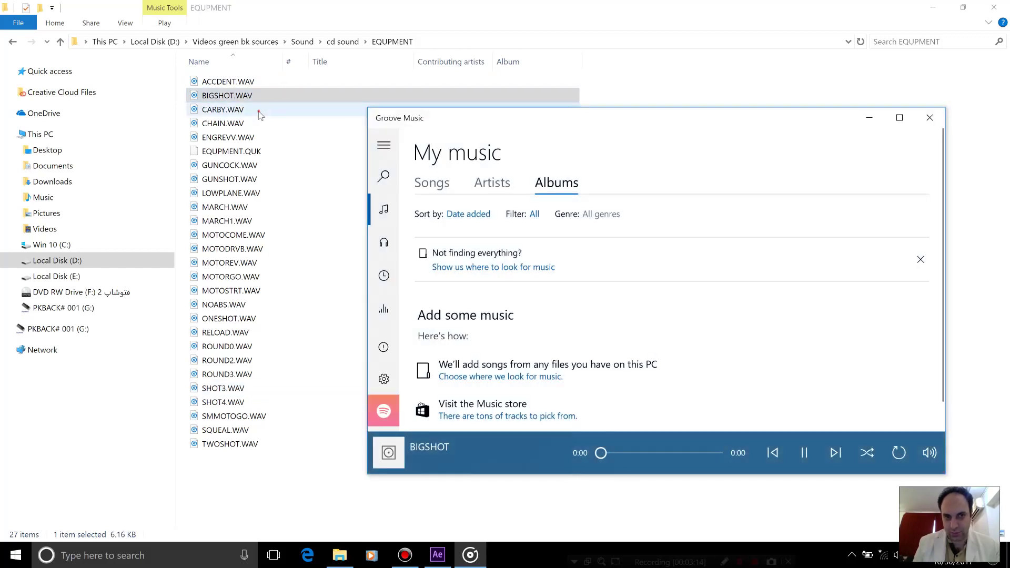
{"action": "double_click", "coordinate": [259, 112]}
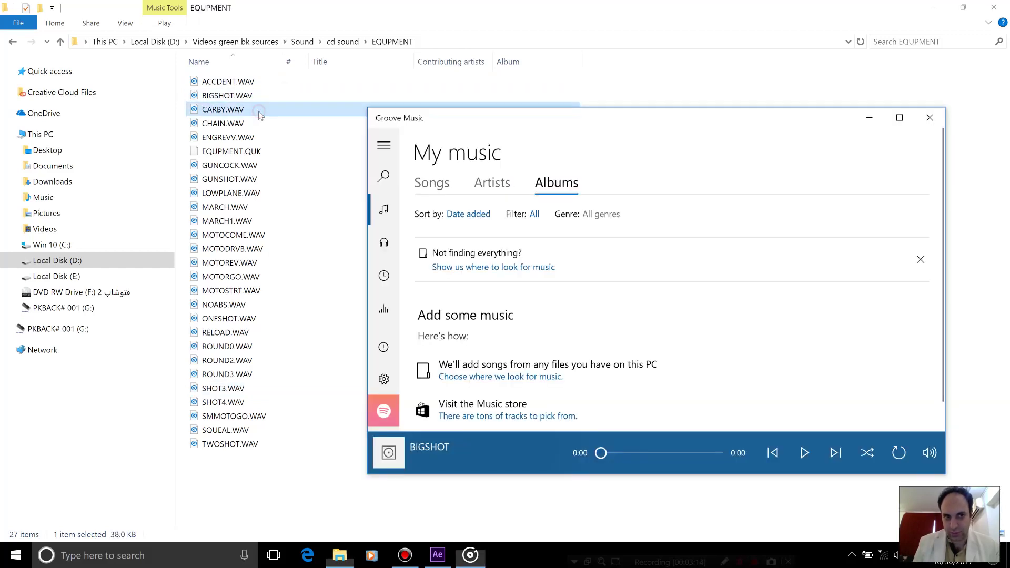
{"action": "double_click", "coordinate": [249, 127]}
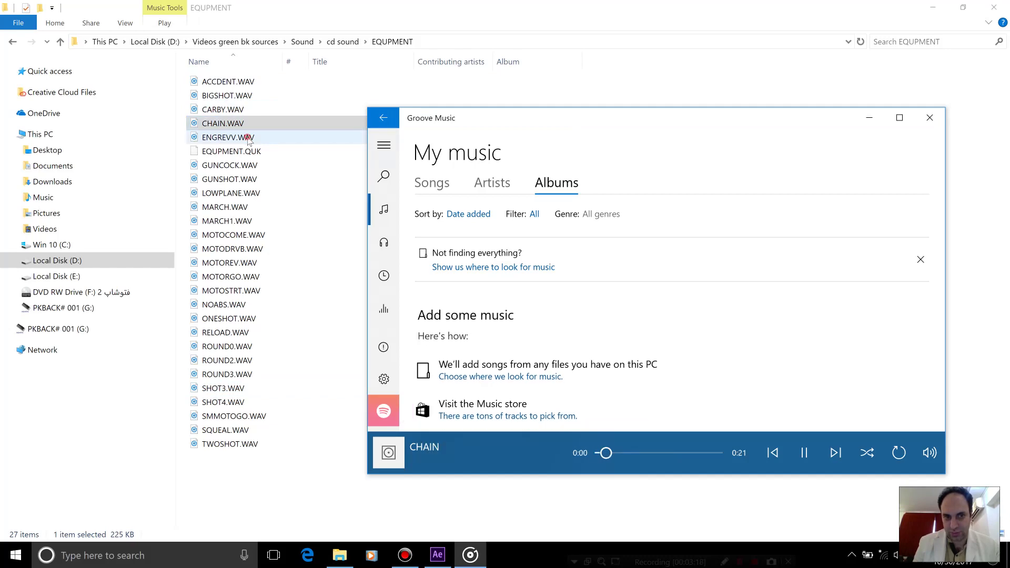
{"action": "double_click", "coordinate": [248, 138]}
{"action": "double_click", "coordinate": [248, 166]}
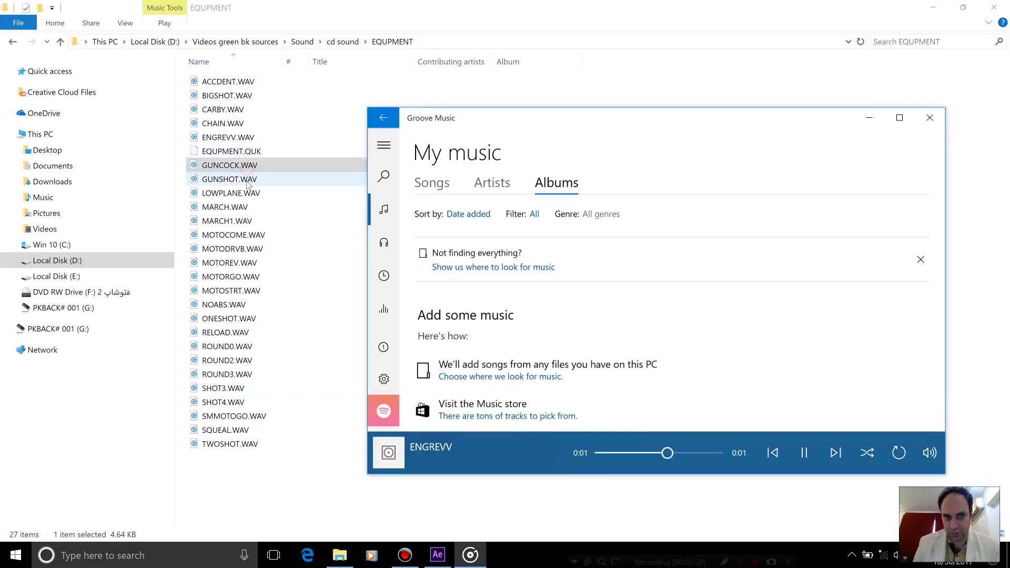
{"action": "double_click", "coordinate": [245, 180]}
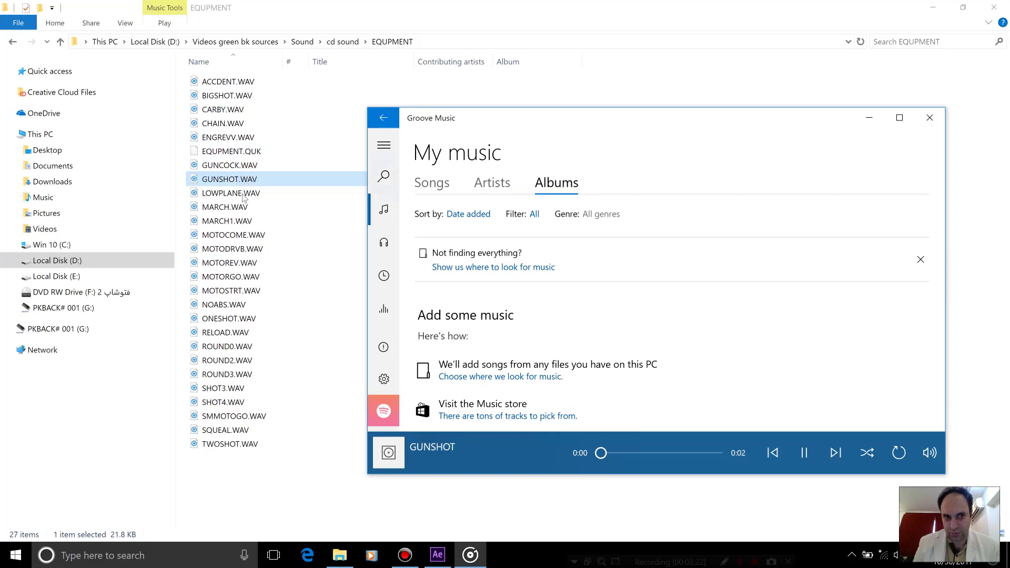
{"action": "double_click", "coordinate": [243, 195]}
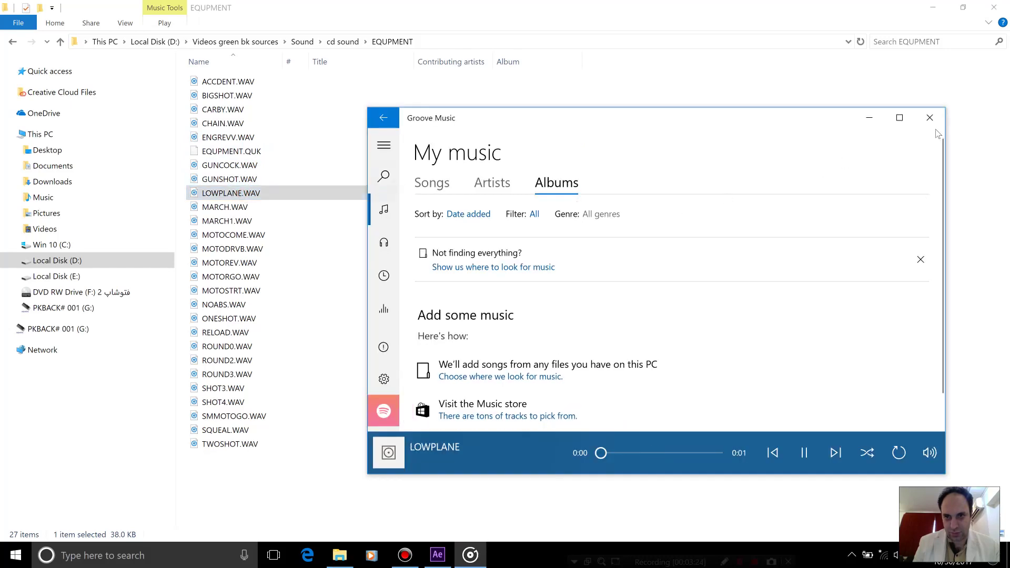
{"action": "left_click", "coordinate": [930, 117]}
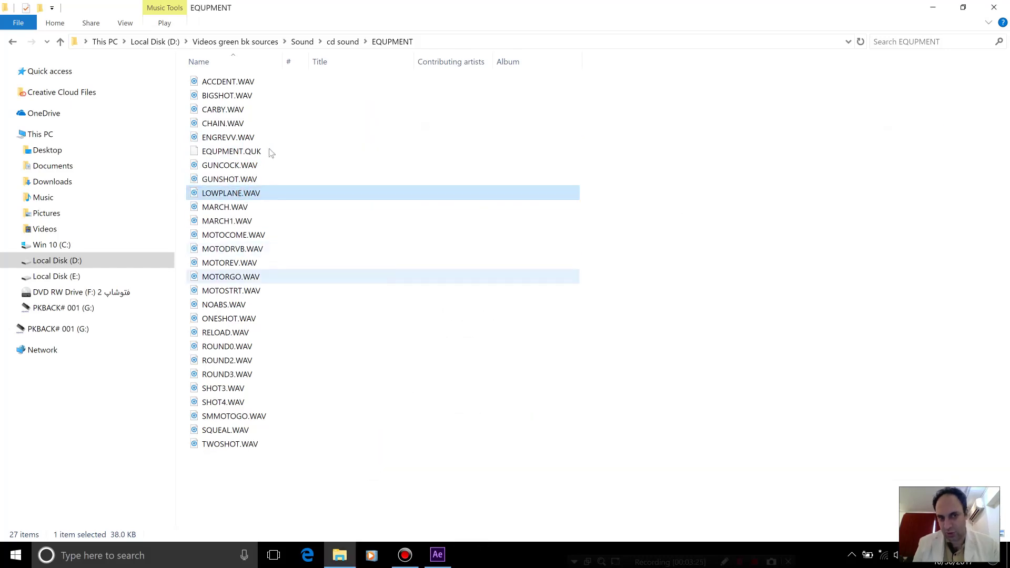
Step: Return to the cd sound folder and open the Windows search
{"action": "left_click", "coordinate": [327, 42]}
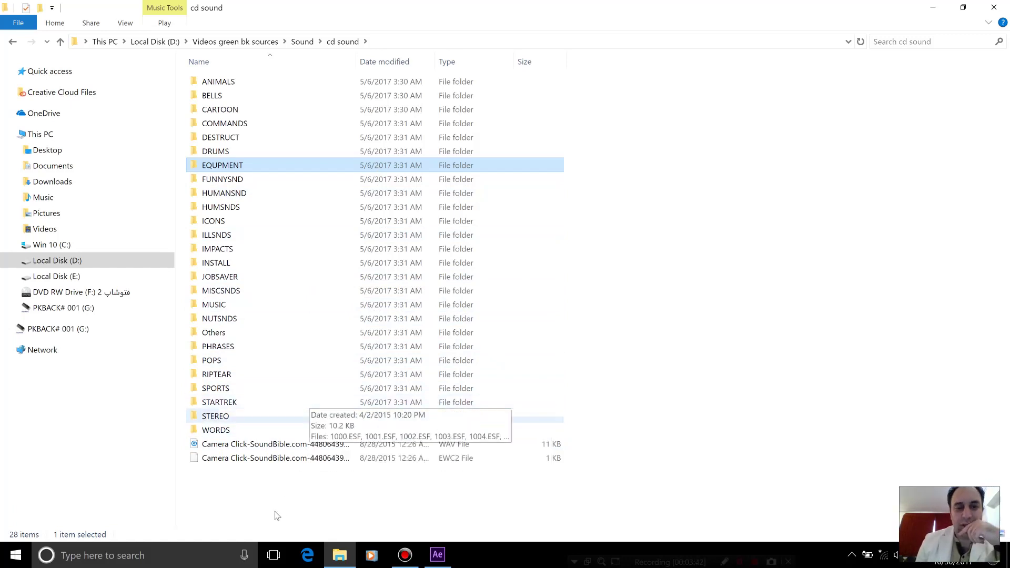
{"action": "left_click", "coordinate": [205, 562]}
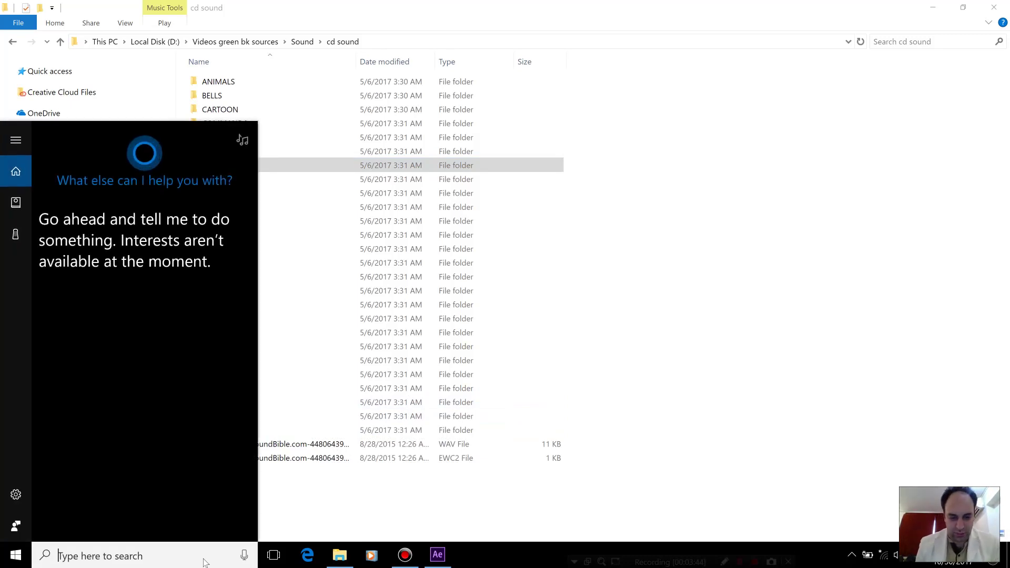
{"action": "type", "text": "cal"}
{"action": "key", "text": "BackSpace"}
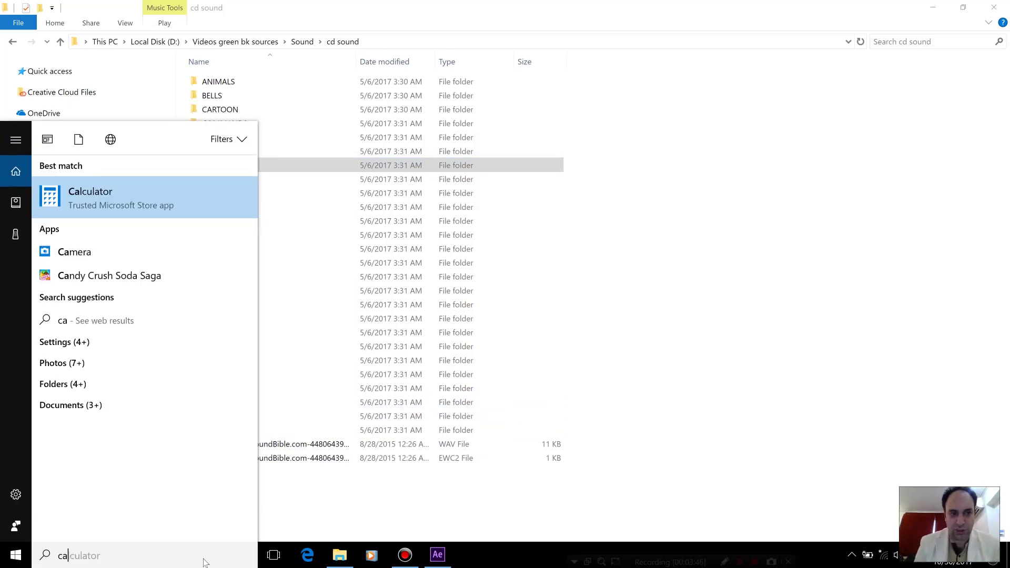
{"action": "key", "text": "BackSpace"}
{"action": "key", "text": "BackSpace"}
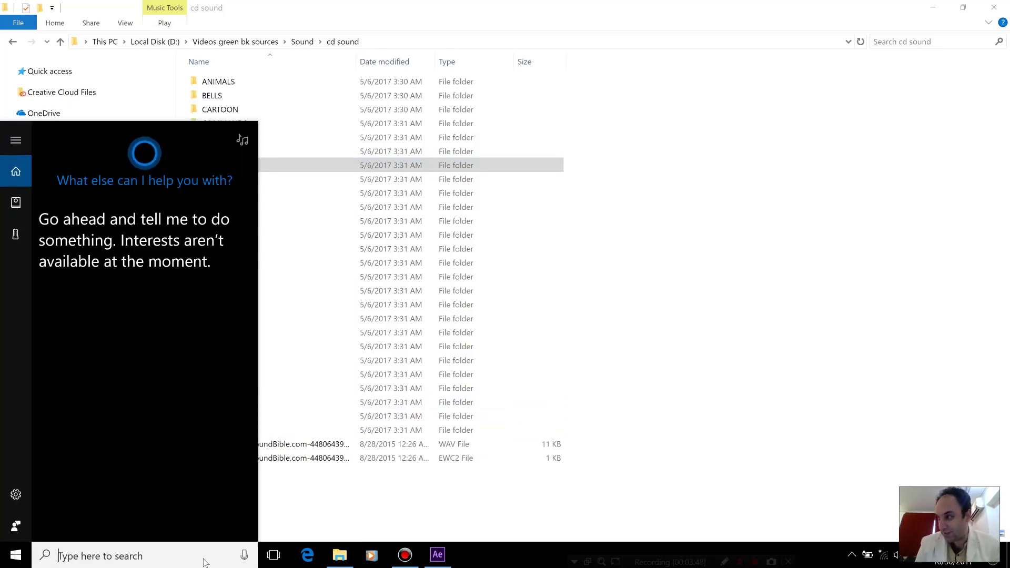
Step: Search Windows for "cool", launch Cool Edit Pro 2.1 and dismiss the missing temporary folder warning
{"action": "type", "text": "cool"}
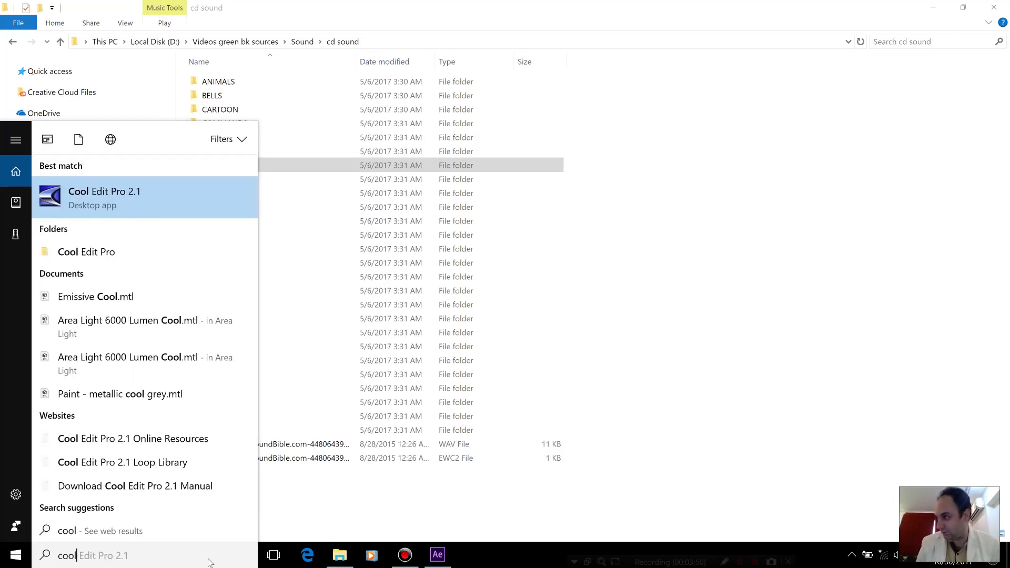
{"action": "left_click", "coordinate": [88, 191]}
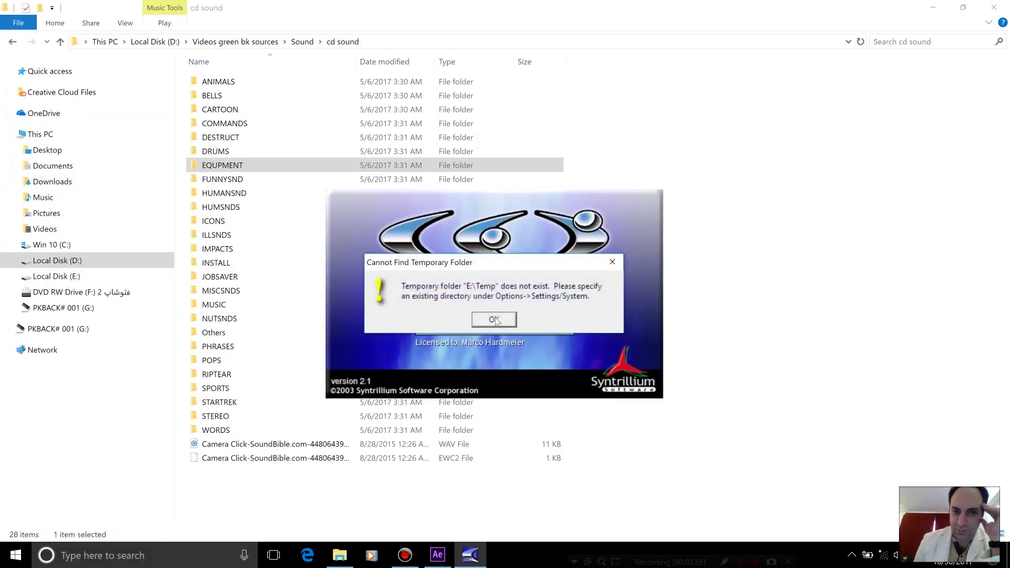
{"action": "left_click", "coordinate": [494, 320]}
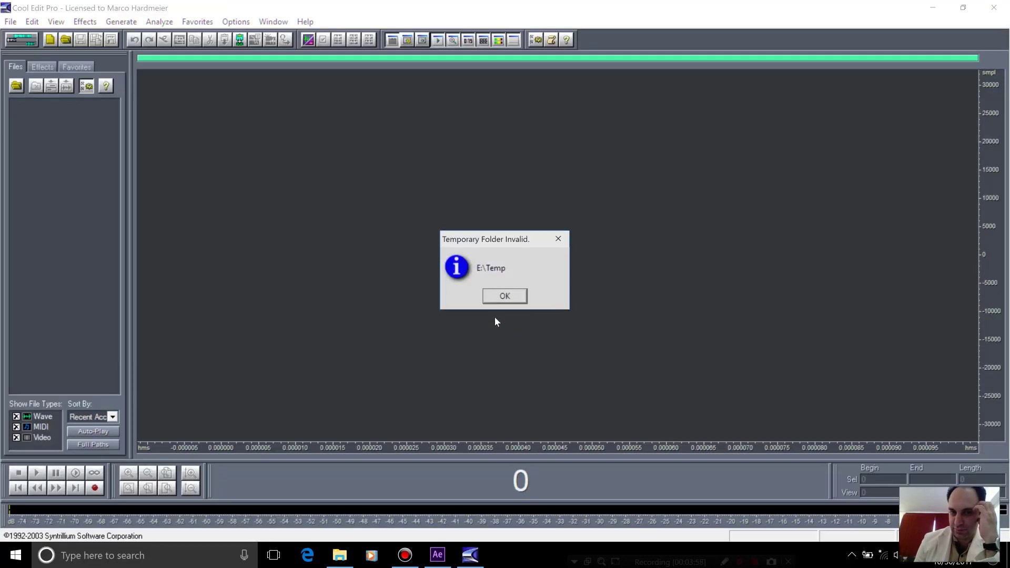
Step: Dismiss the invalid temporary folder warnings and set both the Temp Folder and Secondary Temp to d:
{"action": "left_click", "coordinate": [502, 298]}
{"action": "left_click", "coordinate": [501, 299]}
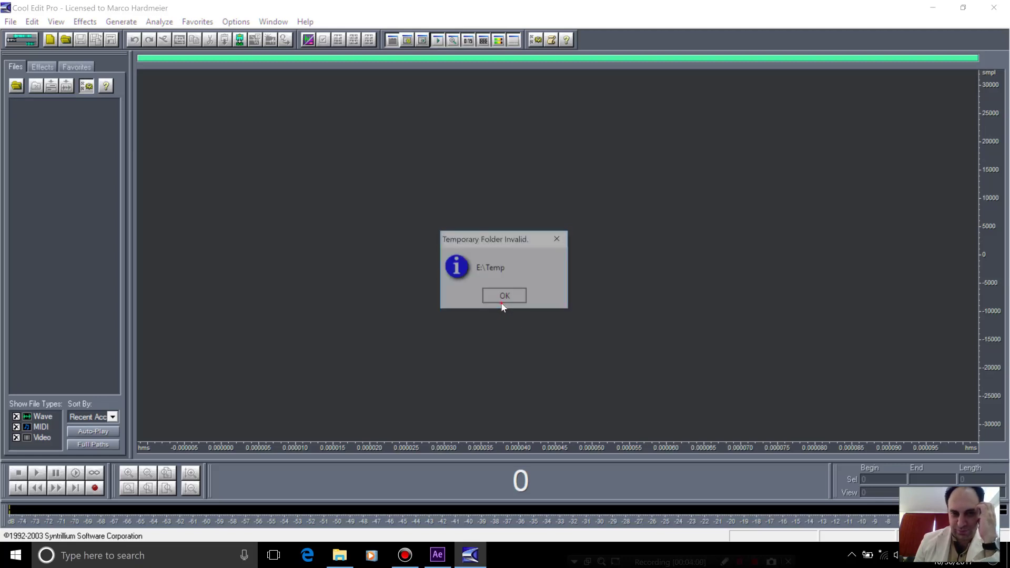
{"action": "left_click", "coordinate": [502, 301]}
{"action": "type", "text": "d"}
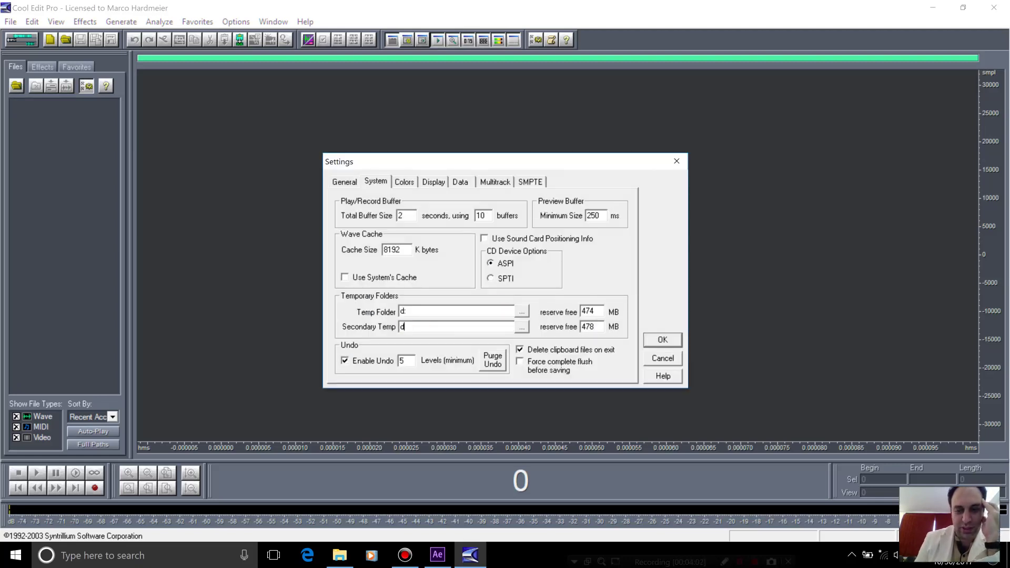
{"action": "type", "text": ":"}
{"action": "key", "text": "Return"}
{"action": "left_click", "coordinate": [502, 299]}
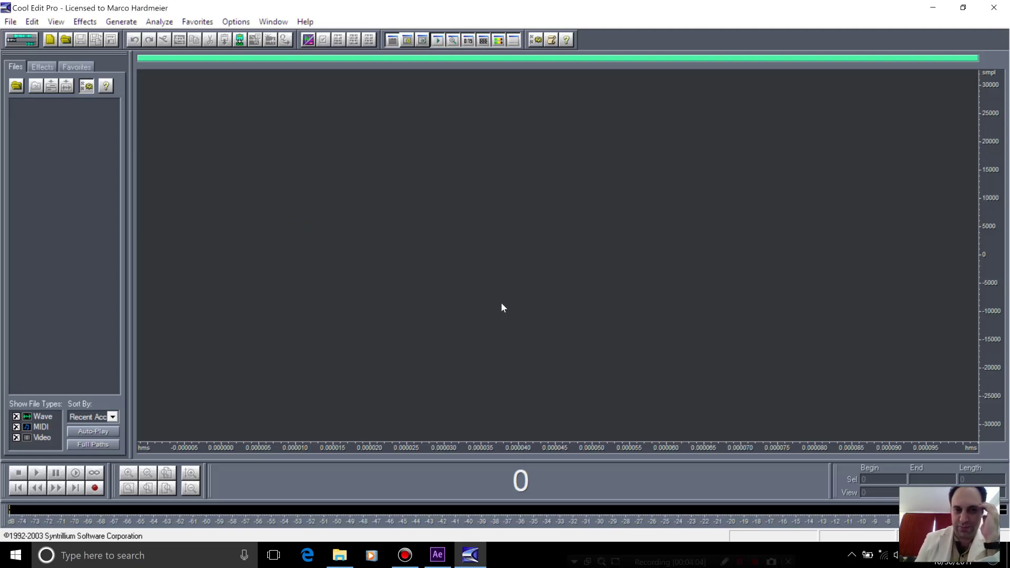
Step: Create a 44100 Hz, stereo, 16-bit waveform by recording a test take of about 21 seconds, and delete the recorded audio
{"action": "left_click", "coordinate": [93, 493]}
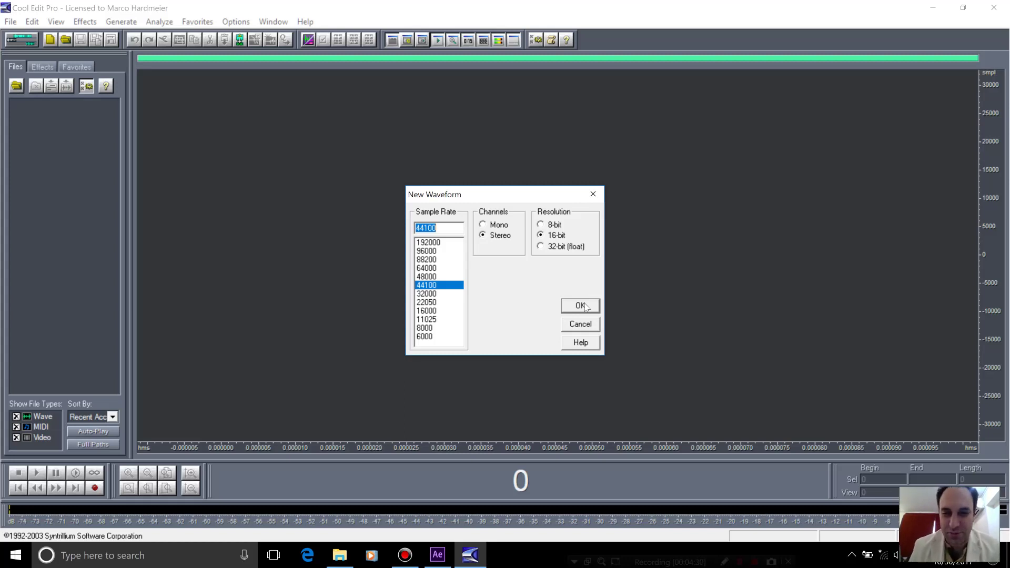
{"action": "left_click", "coordinate": [581, 305]}
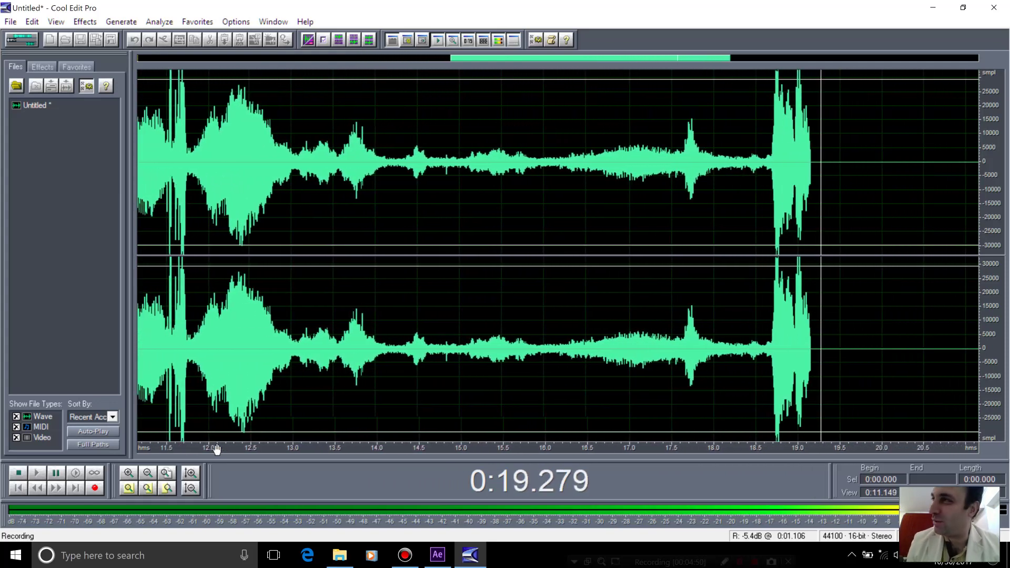
{"action": "left_click", "coordinate": [19, 474]}
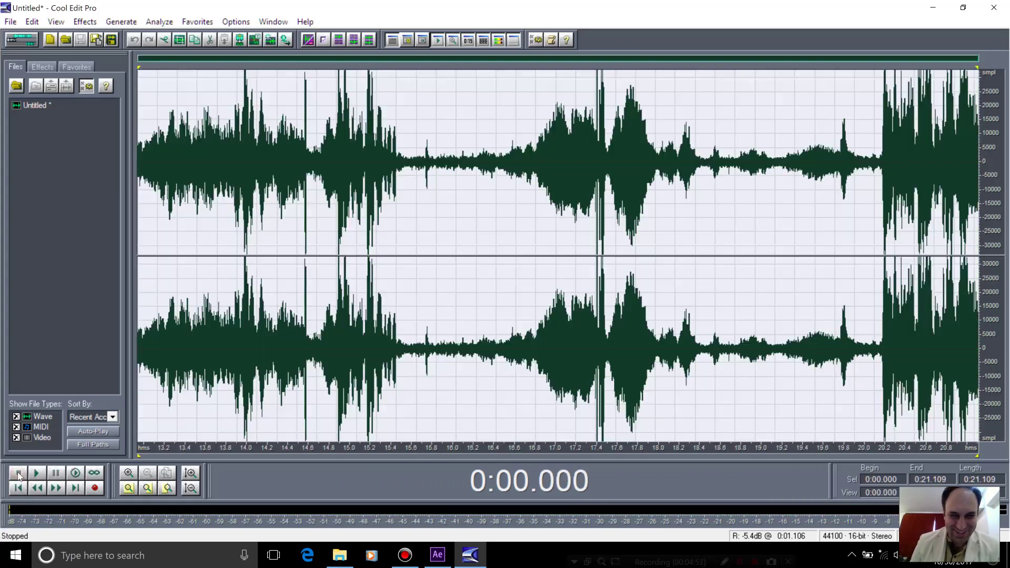
{"action": "key", "text": "Delete"}
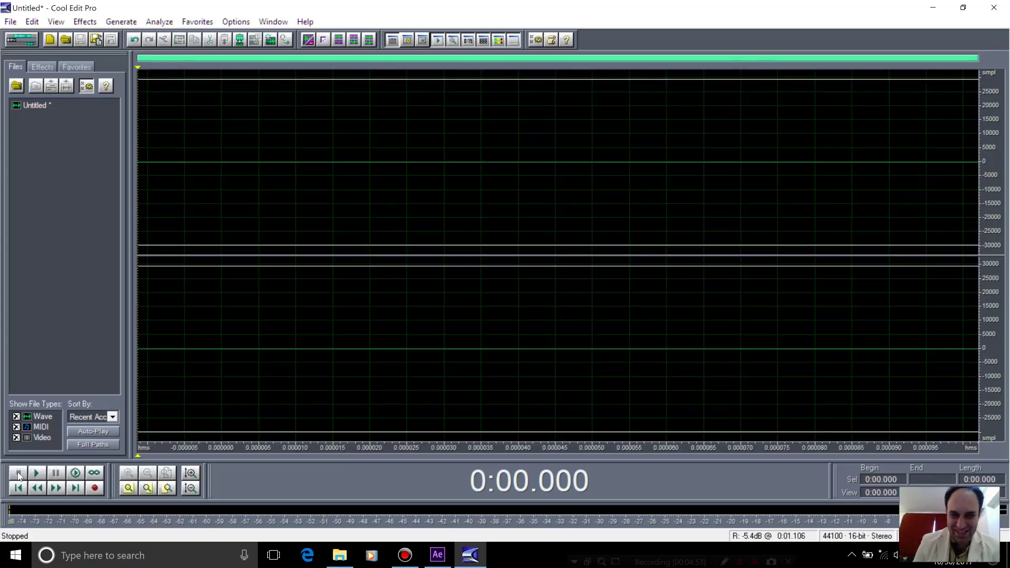
{"action": "left_click", "coordinate": [96, 489]}
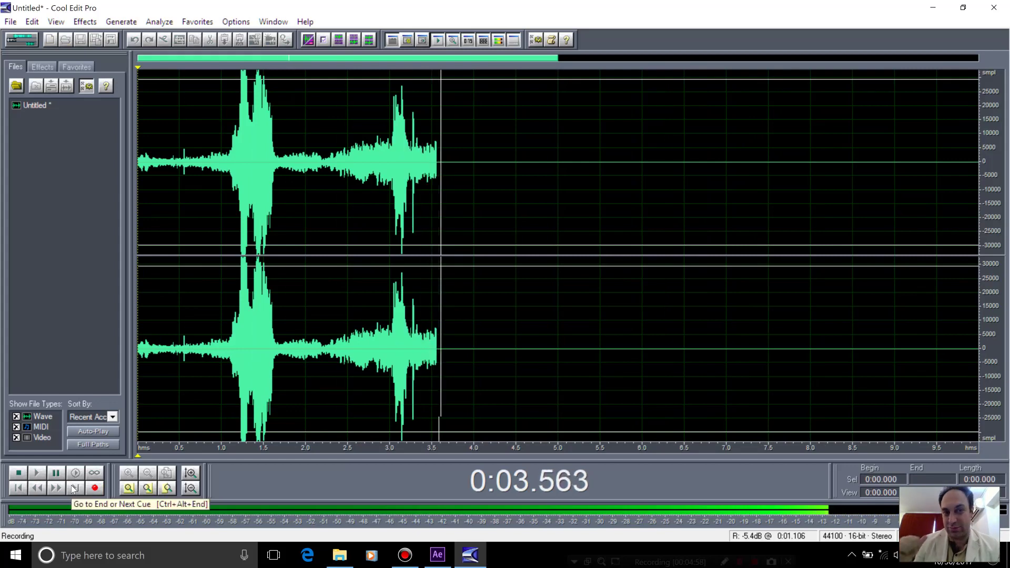
{"action": "left_click", "coordinate": [15, 474]}
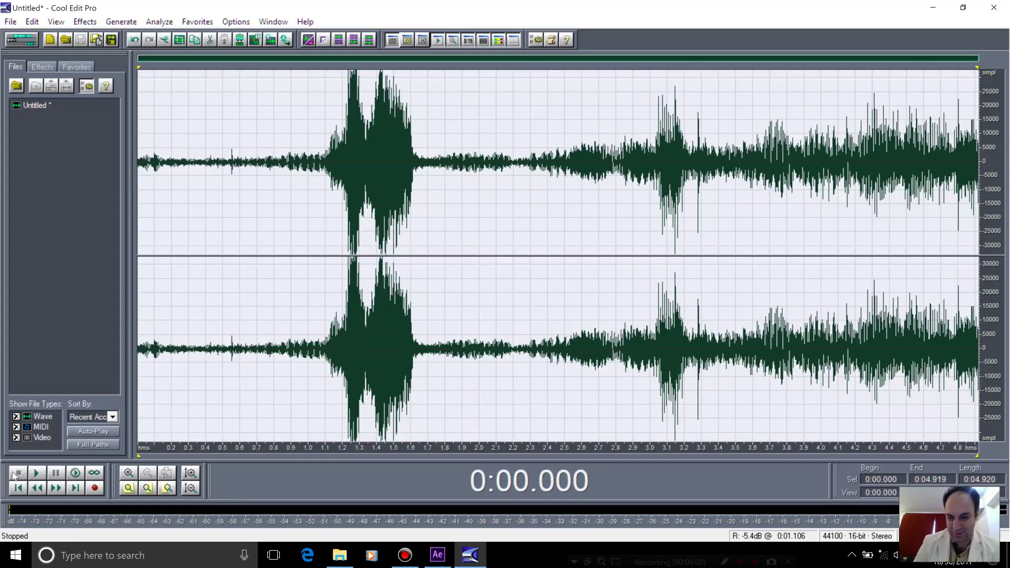
{"action": "key", "text": "Delete"}
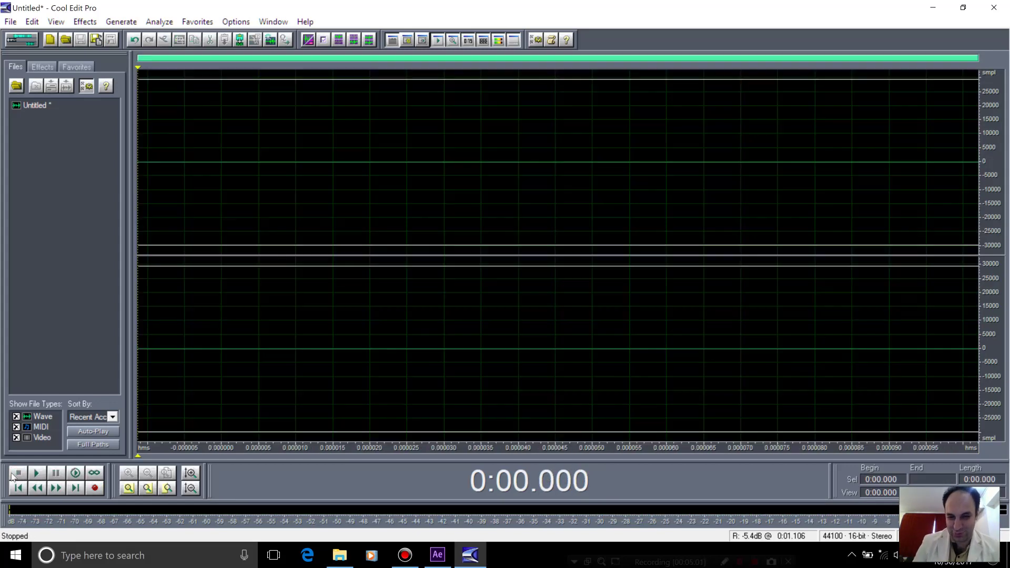
Step: Record a swoosh take of about 2.9 seconds, cut the first 0.85 seconds and remove the quiet tail after about 0.97 seconds
{"action": "left_click", "coordinate": [94, 489]}
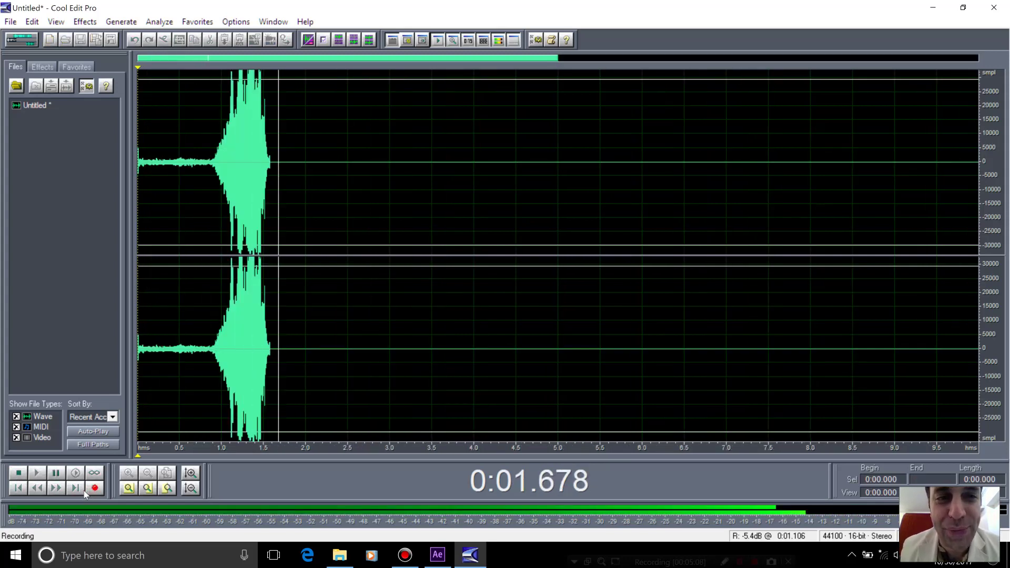
{"action": "key", "text": "space"}
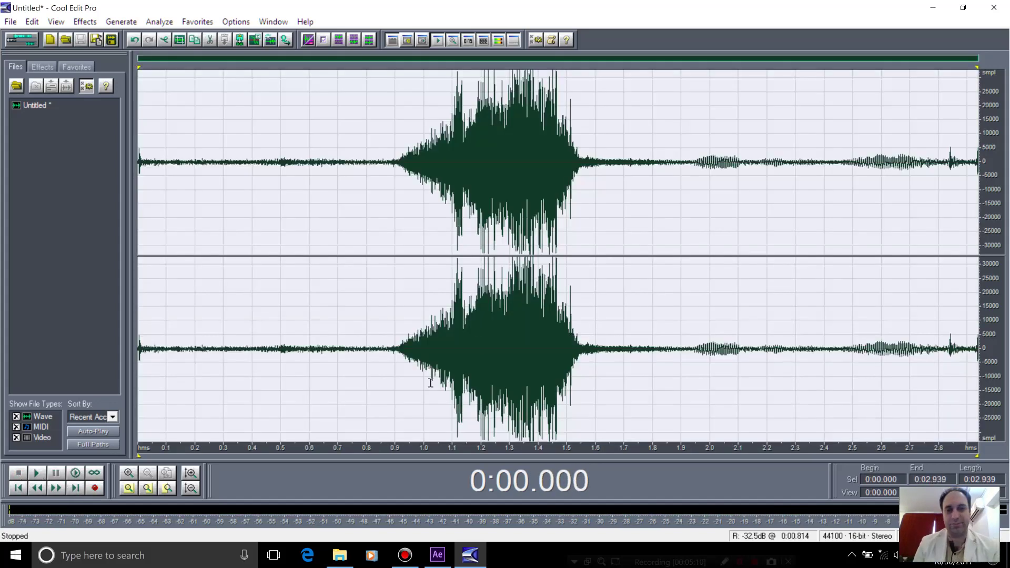
{"action": "left_click", "coordinate": [574, 218]}
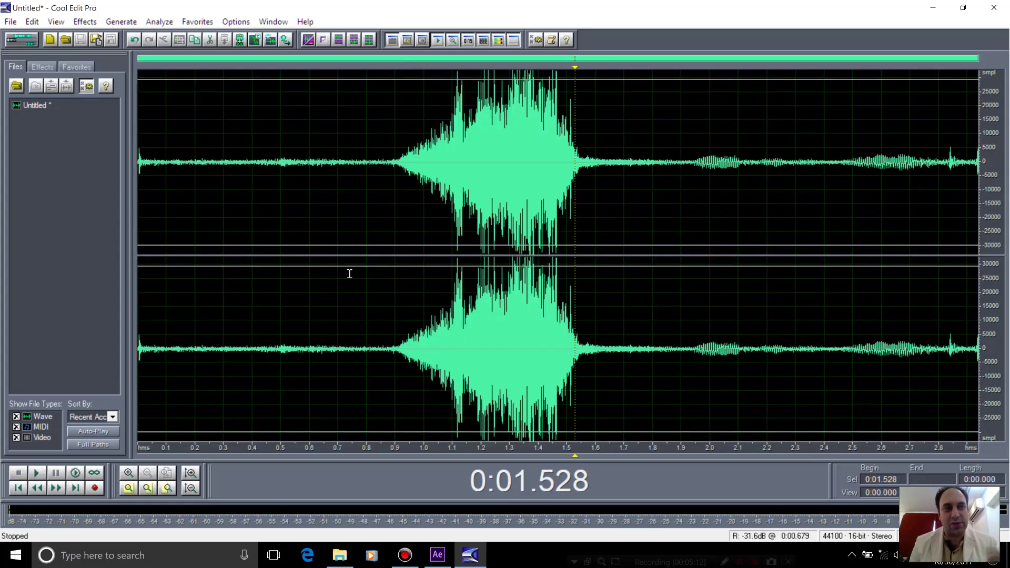
{"action": "left_click_drag", "start_coordinate": [380, 261], "coordinate": [11, 280]}
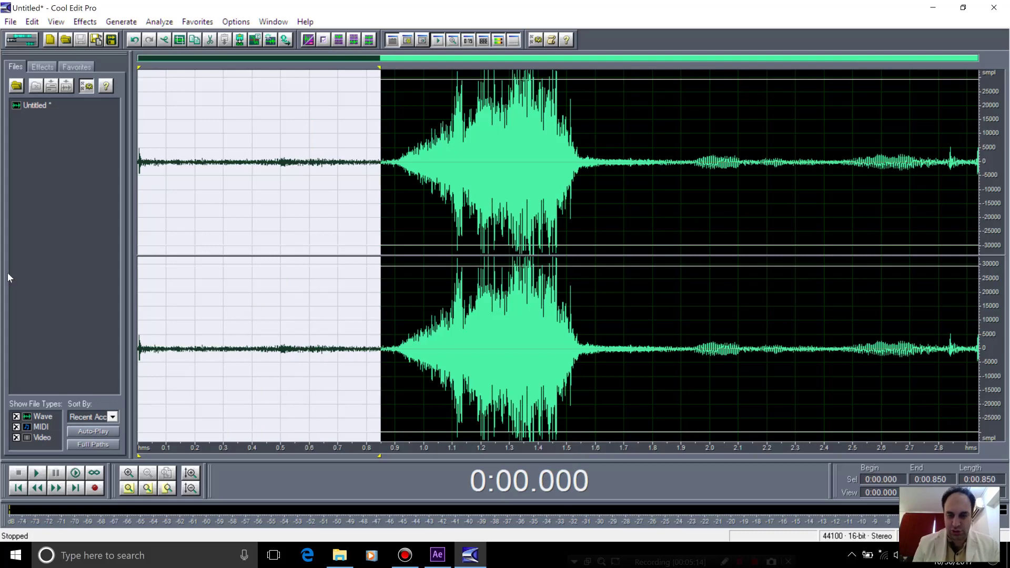
{"action": "key", "text": "Delete"}
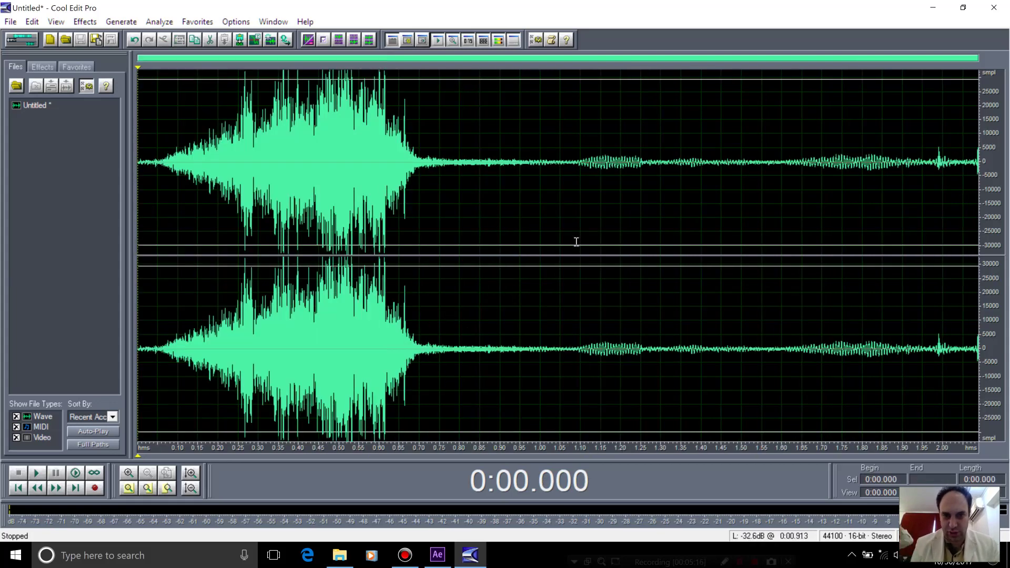
{"action": "left_click_drag", "start_coordinate": [530, 252], "coordinate": [1008, 326]}
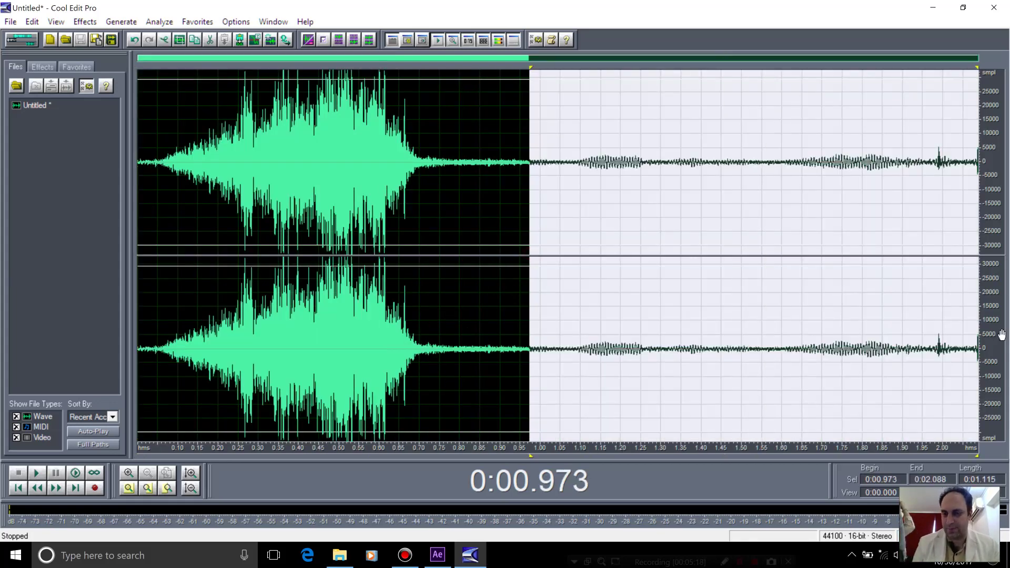
{"action": "key", "text": "Delete"}
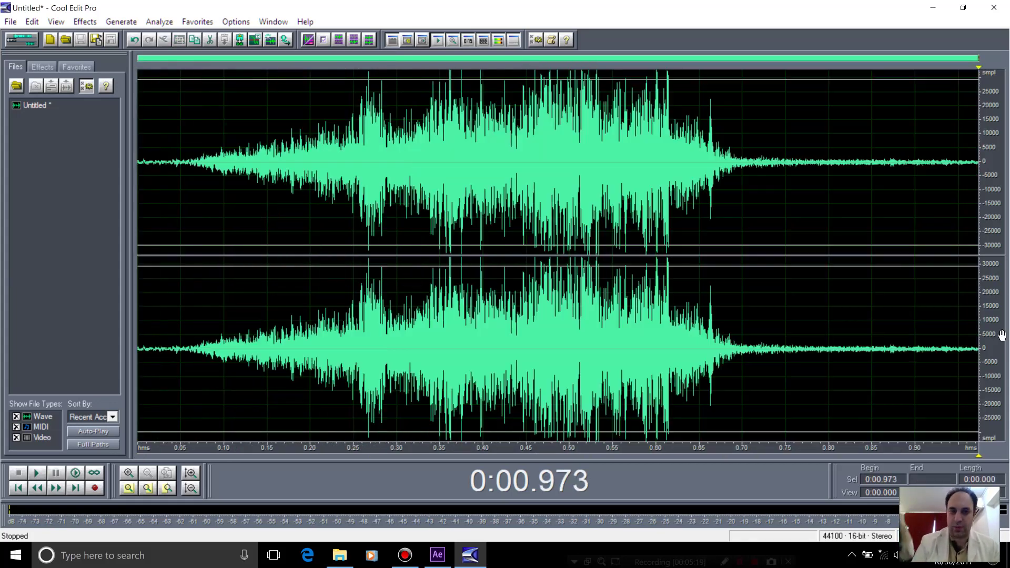
Step: Play the trimmed swoosh from its start and delete the entire waveform
{"action": "key", "text": "Home"}
{"action": "left_click", "coordinate": [141, 258]}
{"action": "key", "text": "space"}
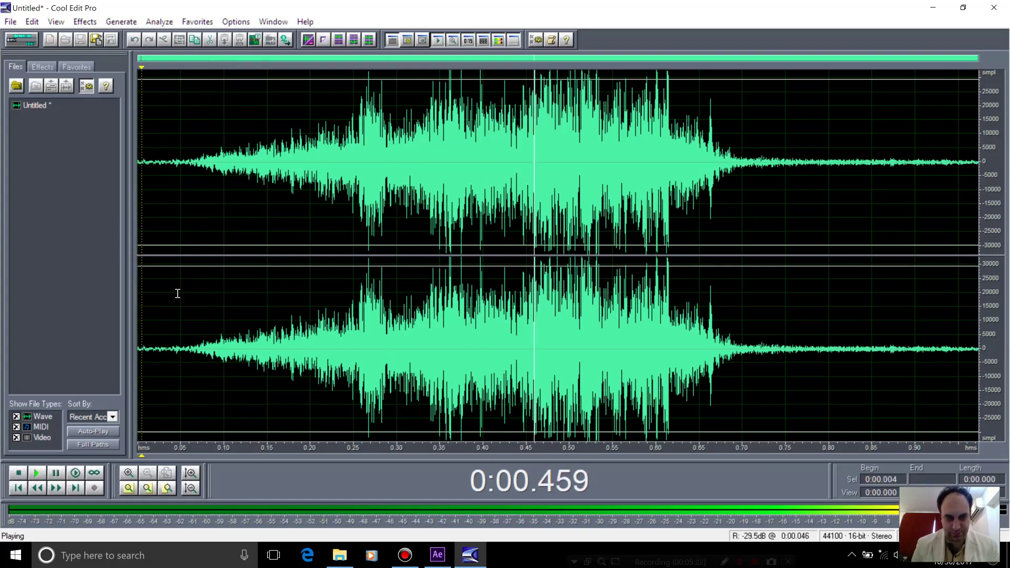
{"action": "key", "text": "space"}
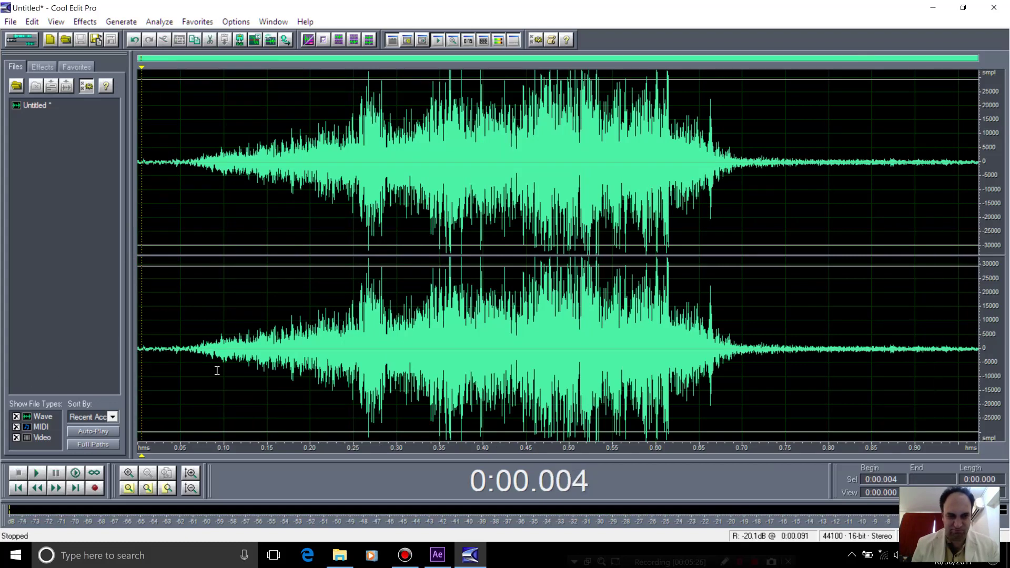
{"action": "key", "text": "ctrl+a"}
{"action": "key", "text": "Delete"}
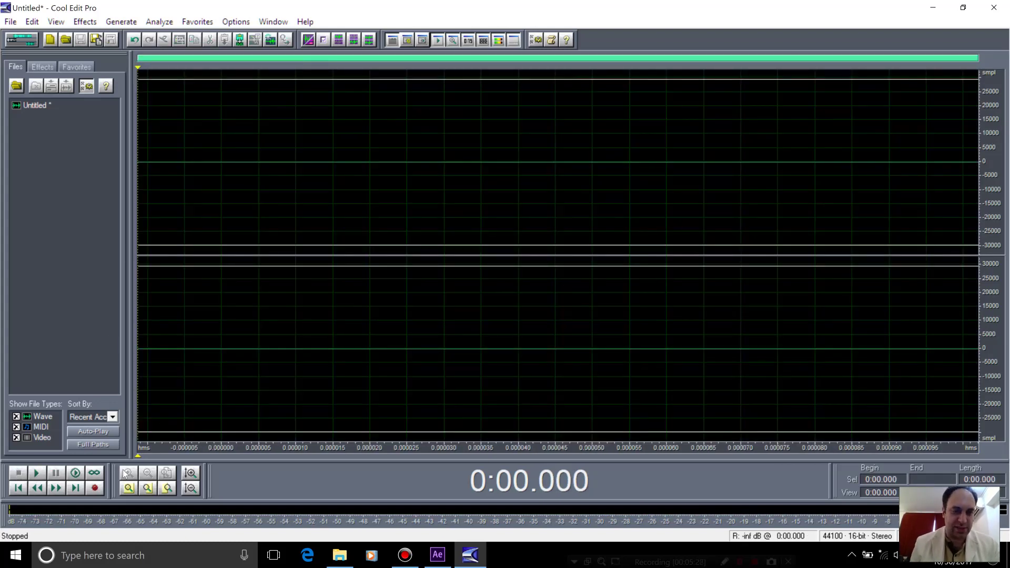
Step: Record a new swoosh of about 3.1 seconds, trim the tail after about 2.6 seconds and cut the first 1.06 seconds
{"action": "left_click", "coordinate": [103, 489]}
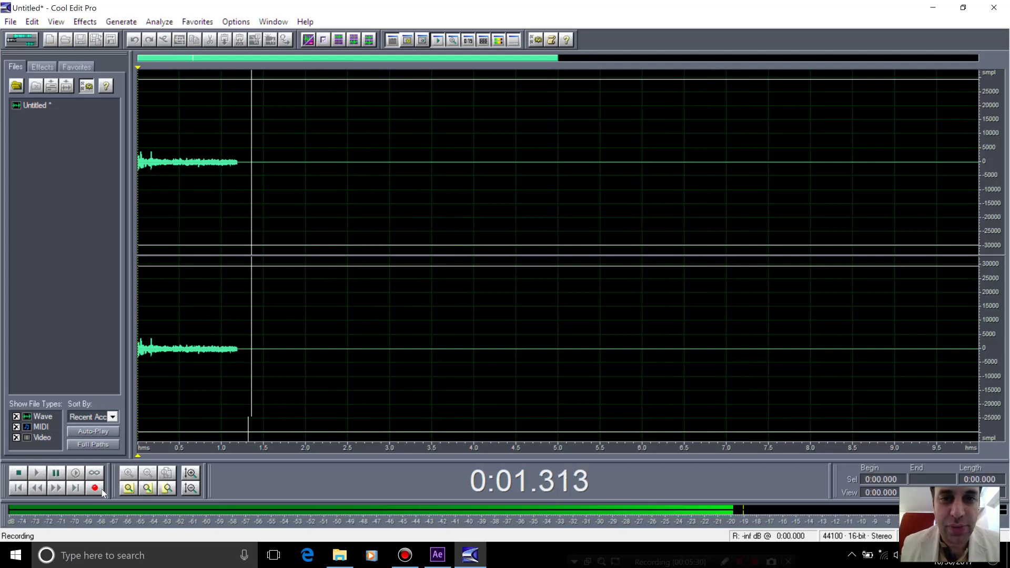
{"action": "key", "text": "space"}
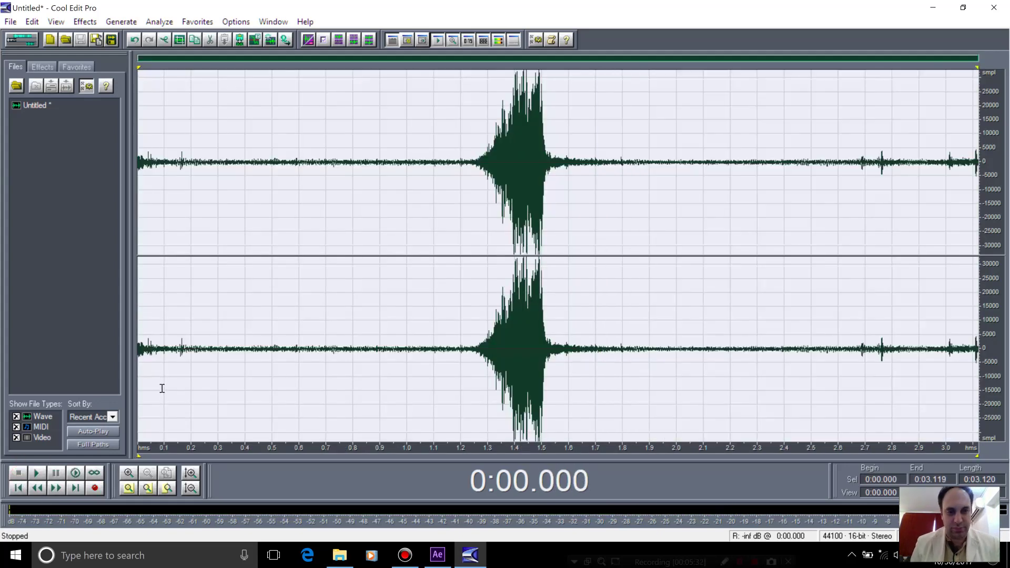
{"action": "left_click", "coordinate": [490, 298]}
{"action": "left_click_drag", "start_coordinate": [839, 278], "coordinate": [1007, 331]}
{"action": "key", "text": "Delete"}
{"action": "left_click_drag", "start_coordinate": [480, 273], "coordinate": [30, 344]}
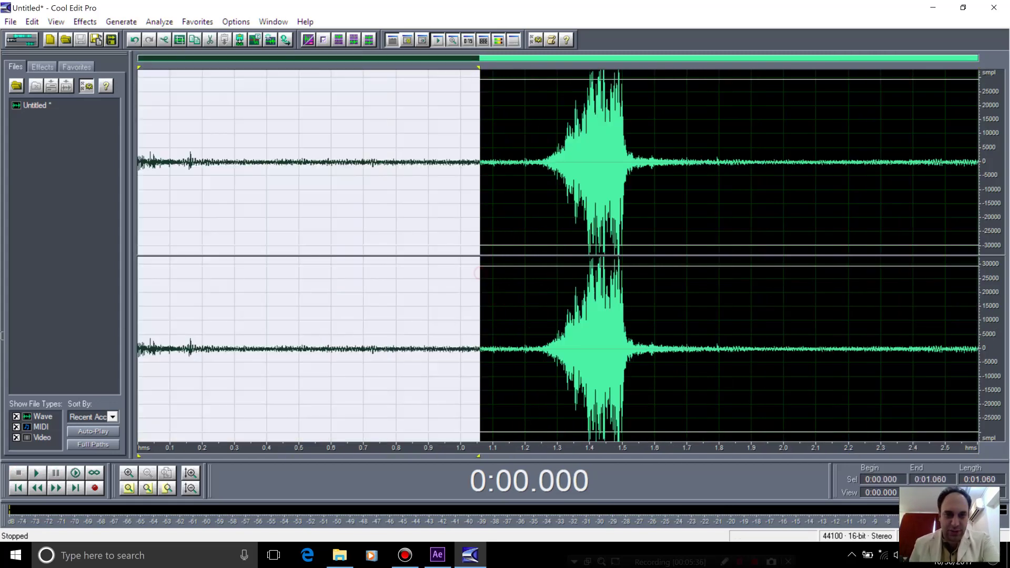
{"action": "key", "text": "Delete"}
Step: Play the swoosh, delete everything after about 0.72 seconds and play the shortened sound from the start
{"action": "key", "text": "space"}
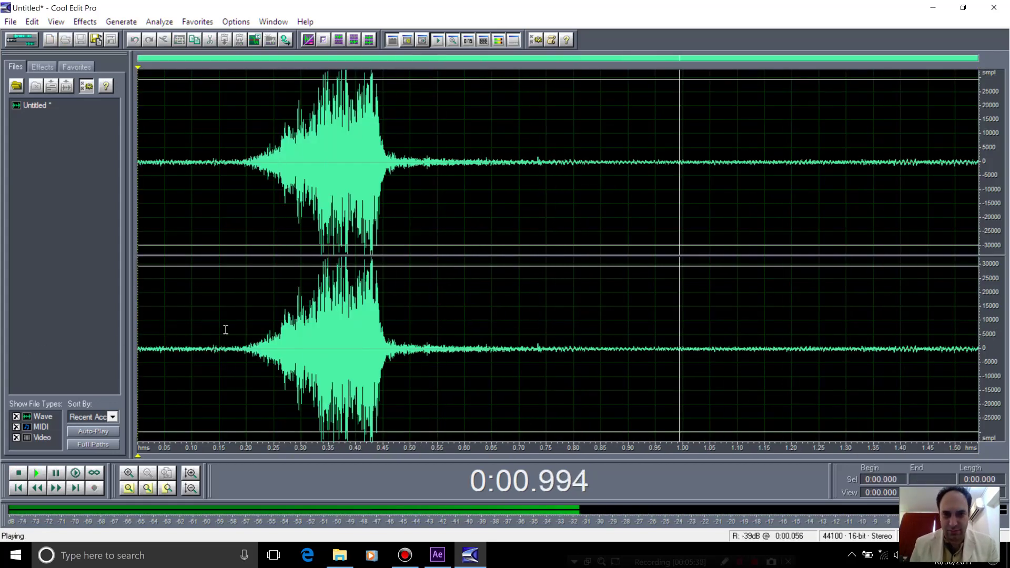
{"action": "key", "text": "space"}
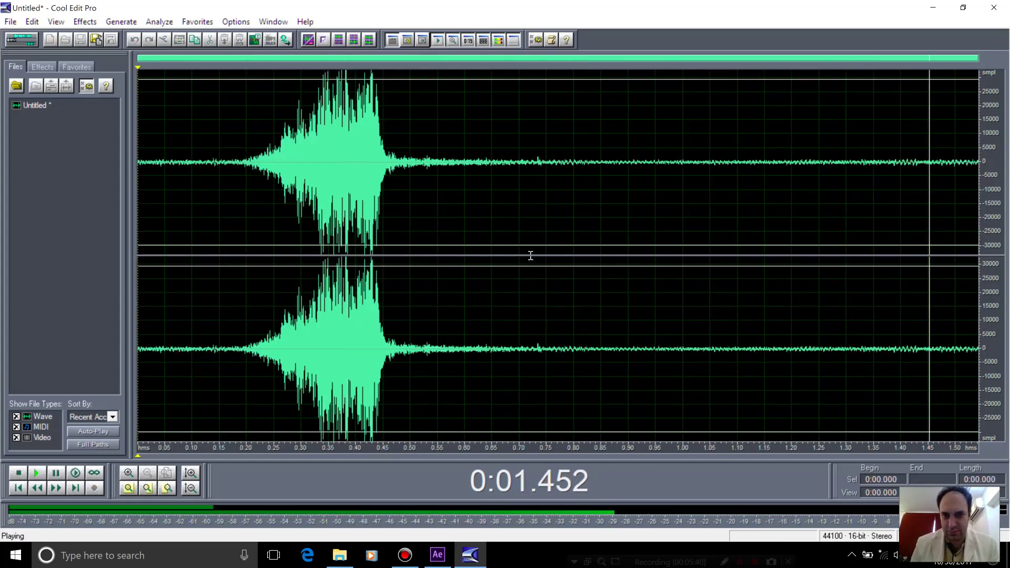
{"action": "left_click_drag", "start_coordinate": [533, 255], "coordinate": [980, 255]}
{"action": "key", "text": "Delete"}
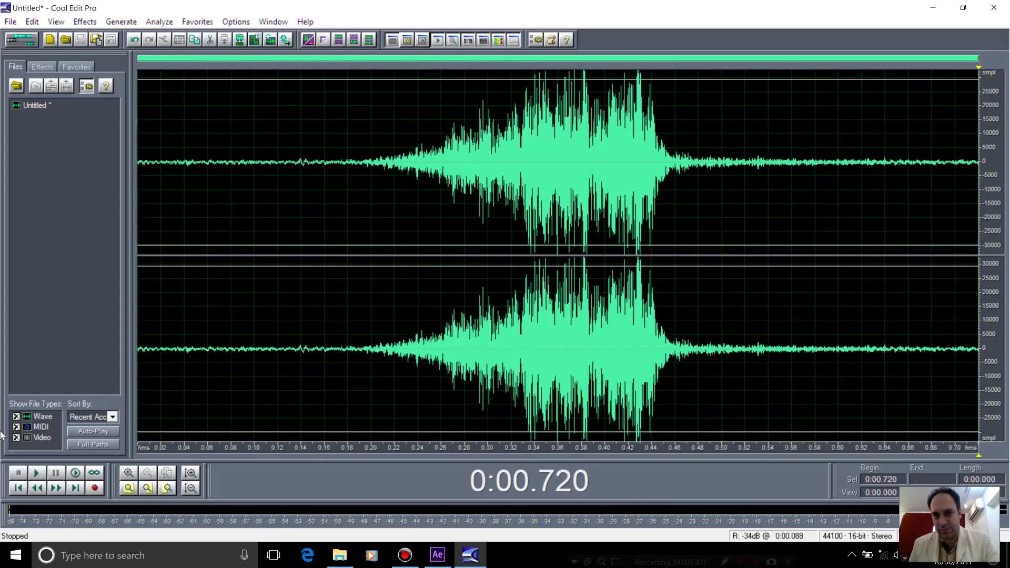
{"action": "left_click", "coordinate": [138, 253]}
{"action": "left_click", "coordinate": [36, 473]}
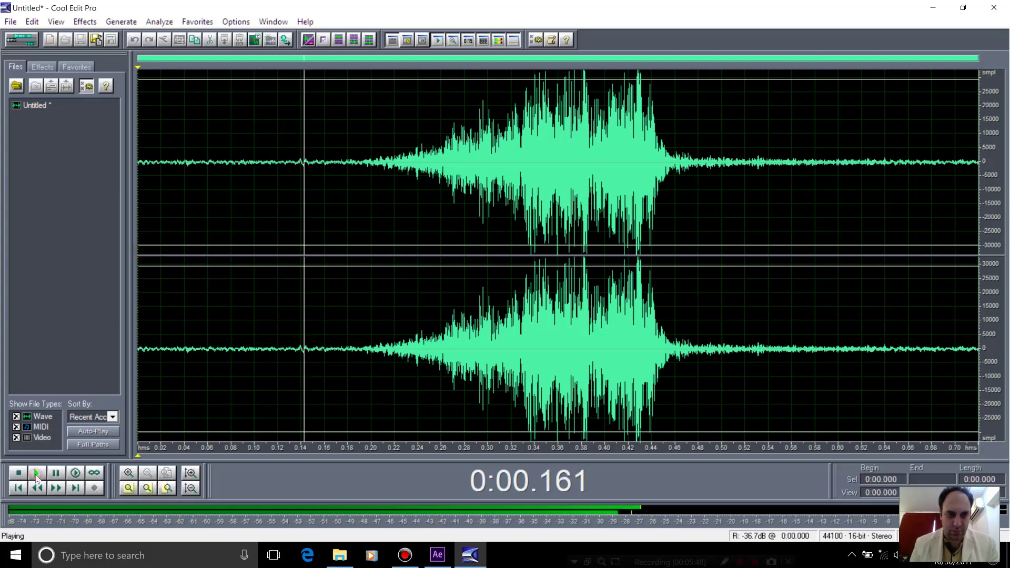
Step: Save the waveform as sooshe in mp3PRO format on drive D, accepting the save prompt
{"action": "left_click", "coordinate": [11, 22]}
{"action": "left_click", "coordinate": [70, 205]}
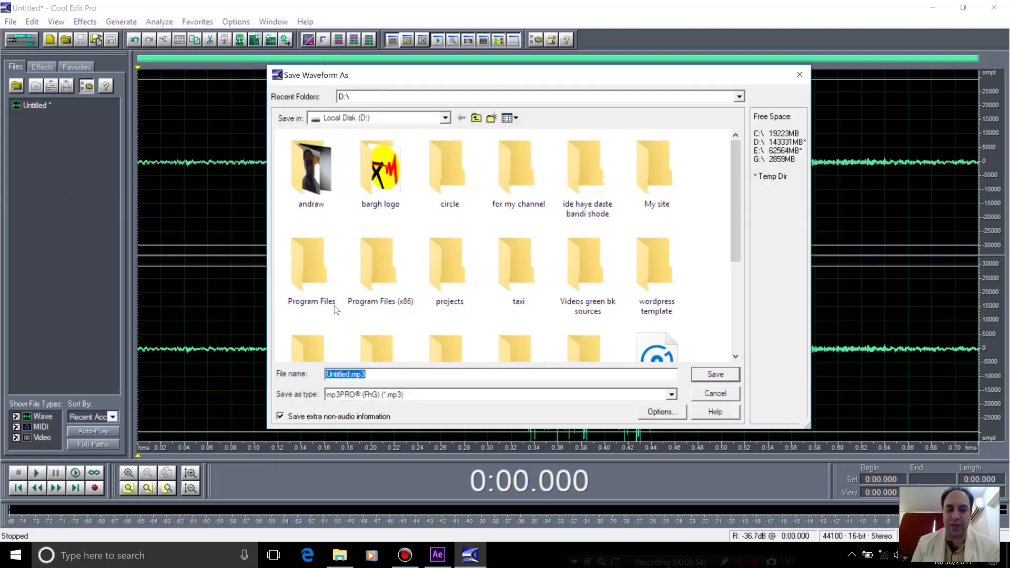
{"action": "left_click_drag", "start_coordinate": [734, 241], "coordinate": [727, 353]}
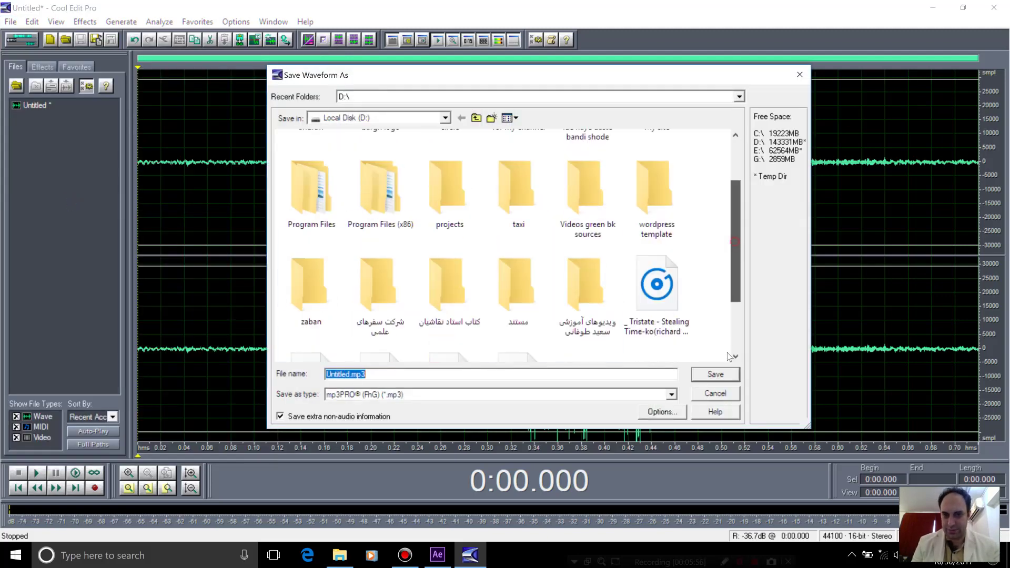
{"action": "scroll", "coordinate": [727, 352], "scroll_direction": "down", "scroll_amount": 2}
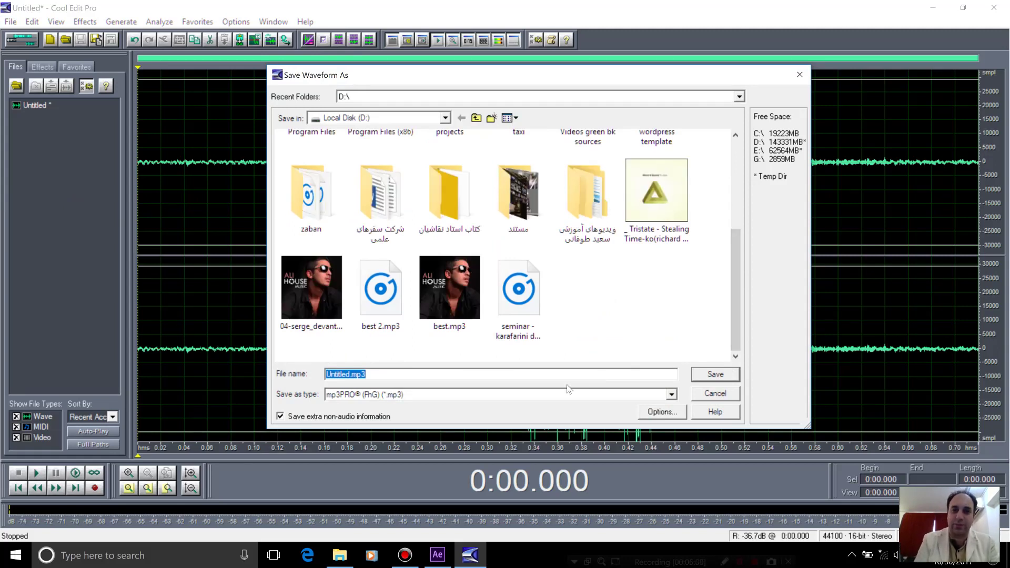
{"action": "type", "text": "w"}
{"action": "key", "text": "BackSpace"}
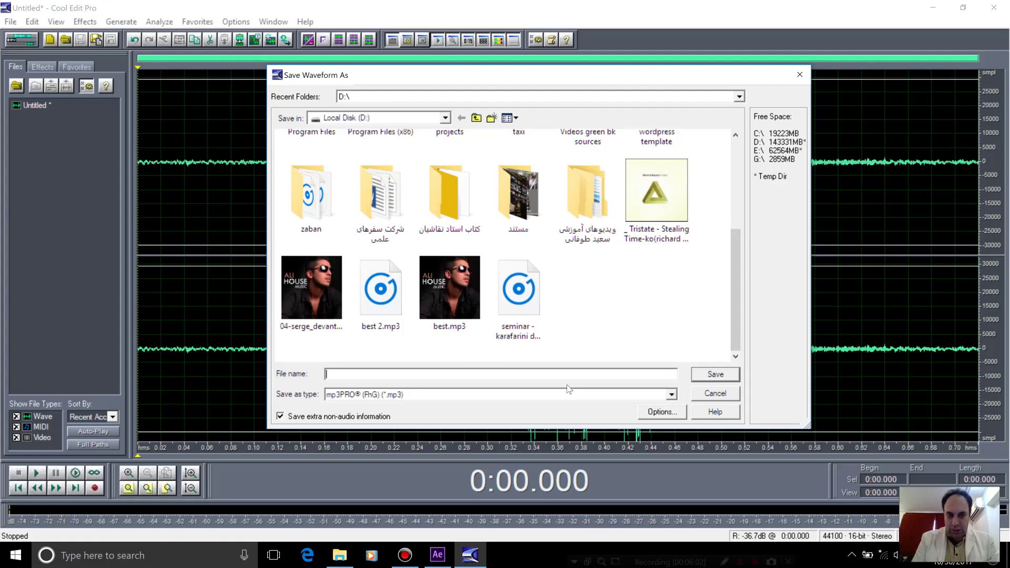
{"action": "type", "text": "sooshe"}
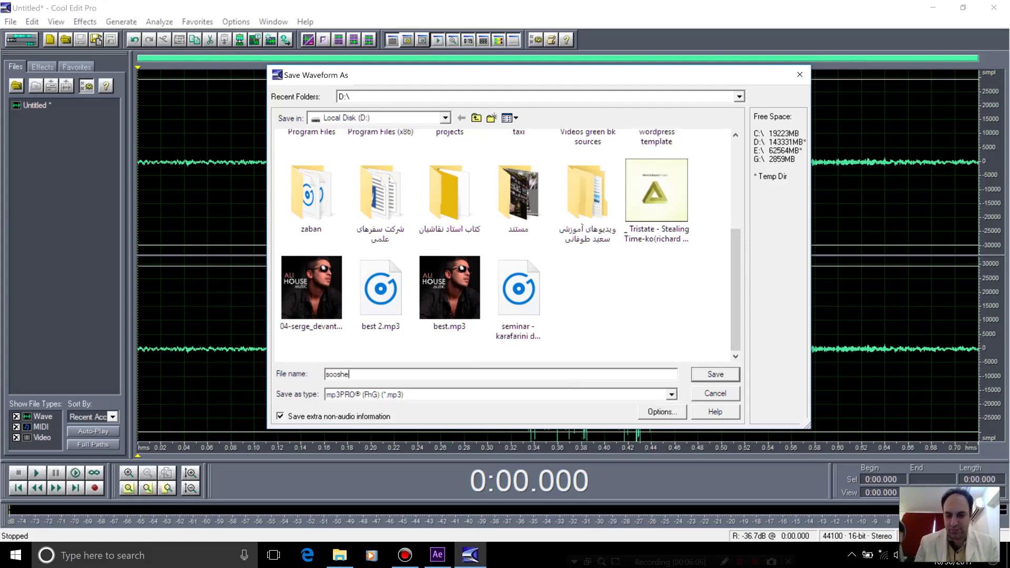
{"action": "key", "text": "Return"}
{"action": "key", "text": "Return"}
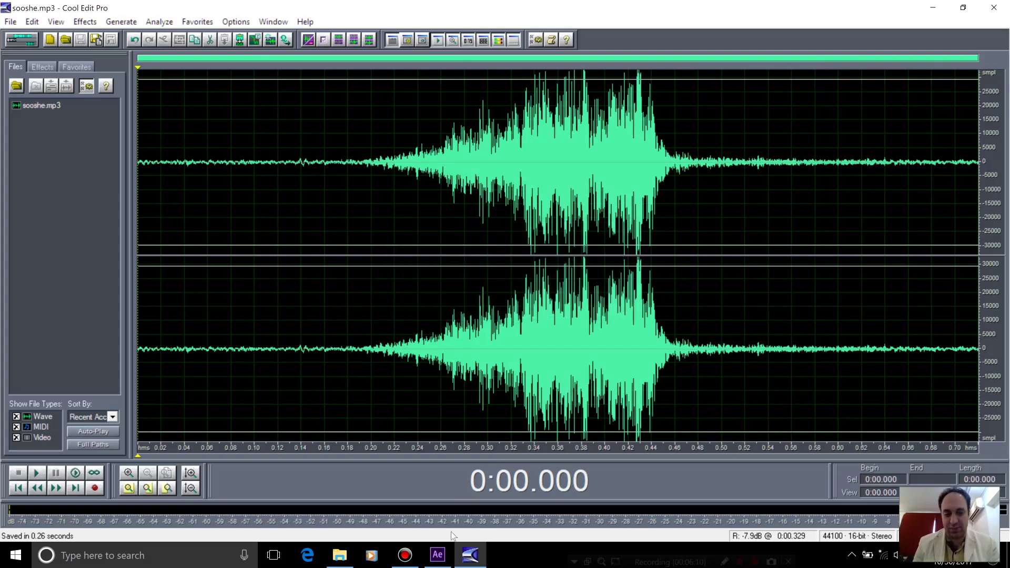
Step: Switch to After Effects and preview the mther comp composition from its beginning
{"action": "left_click", "coordinate": [437, 555]}
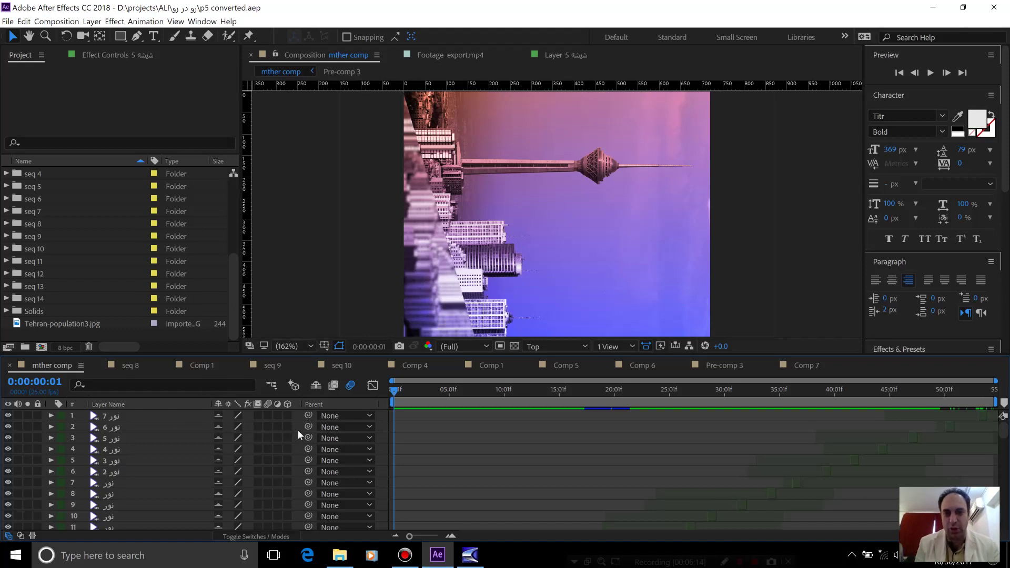
{"action": "key", "text": "space"}
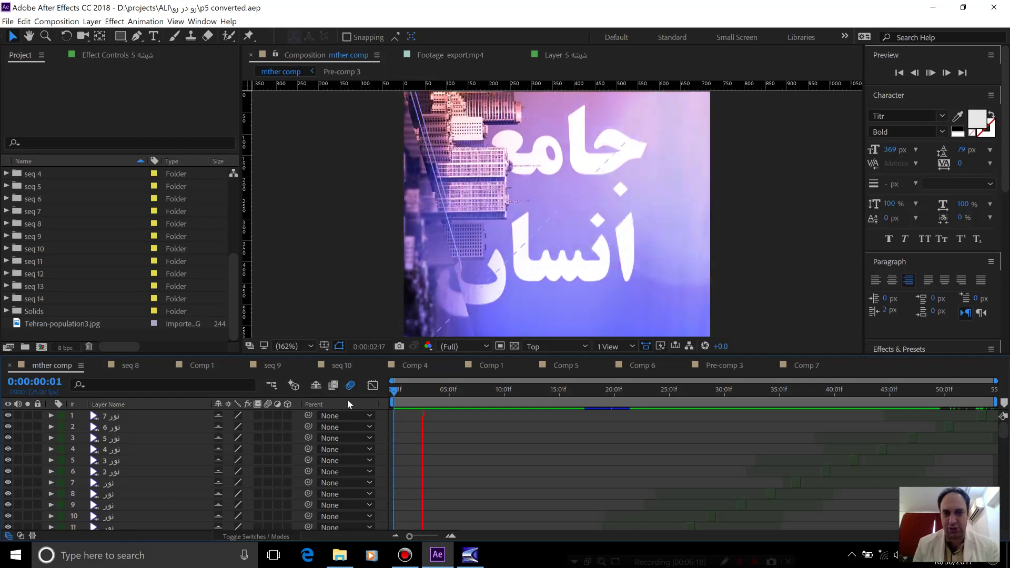
Step: Stop the preview and create a project folder named sound
{"action": "key", "text": "space"}
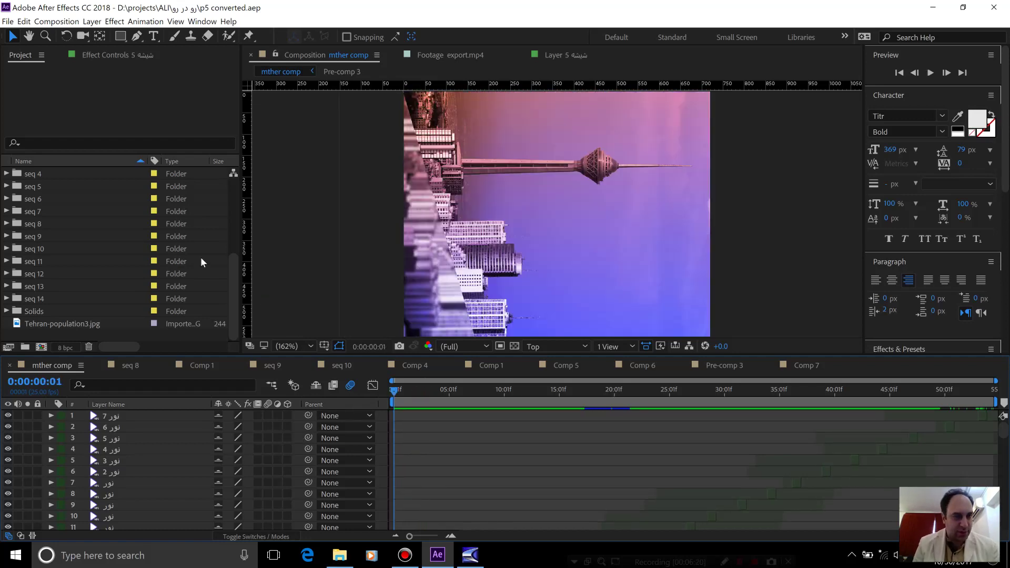
{"action": "left_click", "coordinate": [24, 347]}
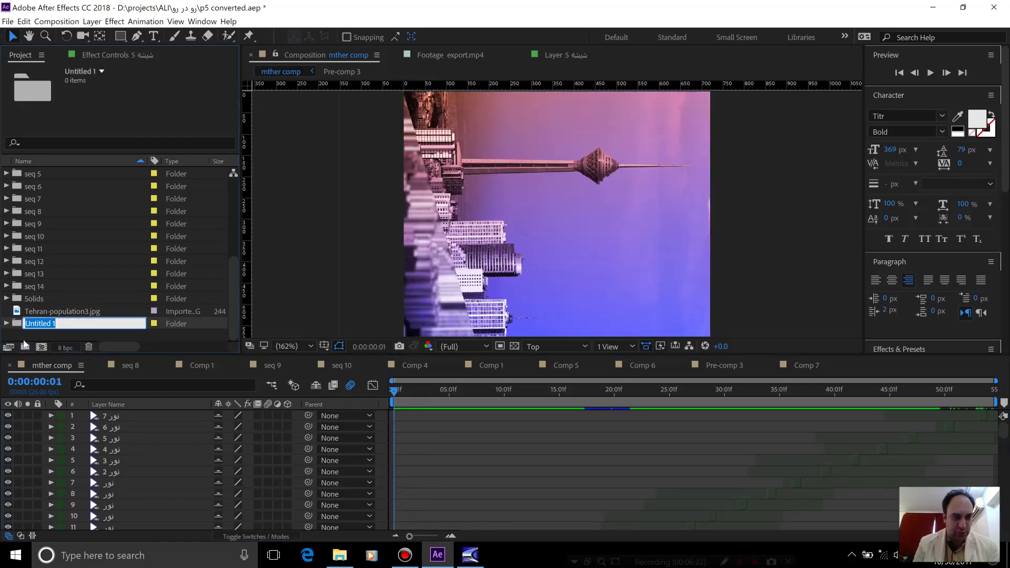
{"action": "type", "text": "sound"}
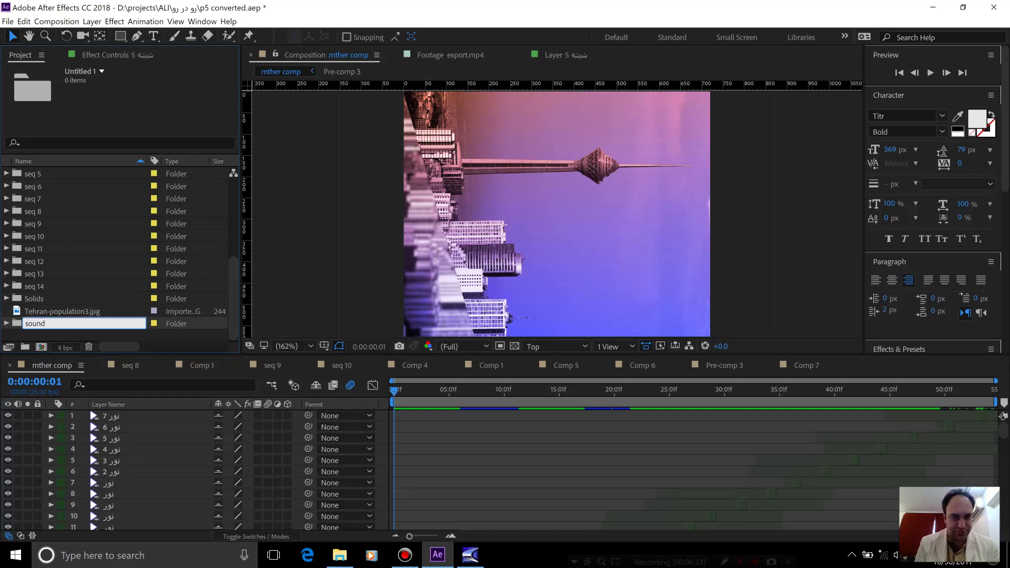
{"action": "key", "text": "Return"}
Step: Import sooshe.mp3 from Local Disk (D:) as footage into the sound folder
{"action": "key", "text": "ctrl+i"}
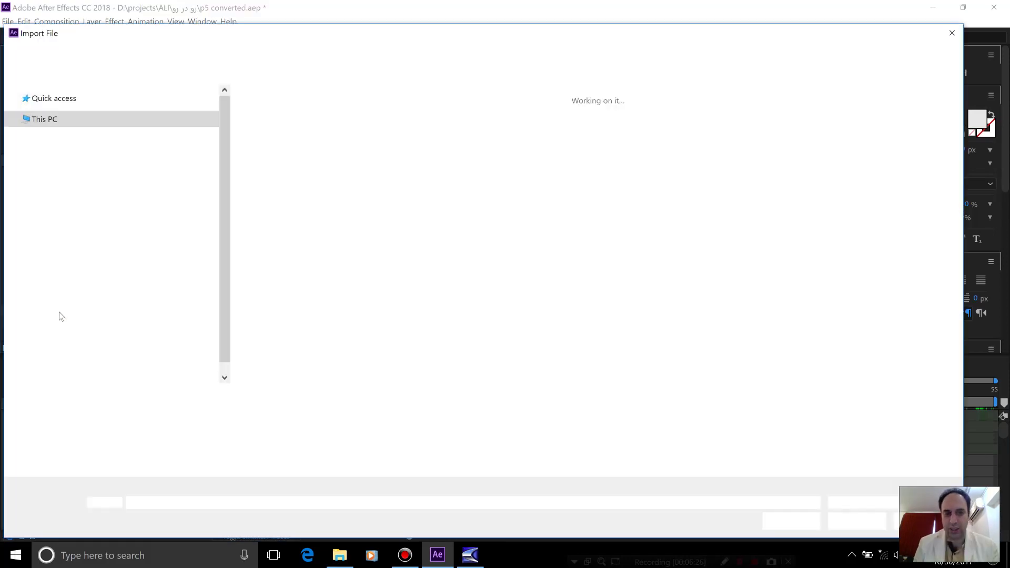
{"action": "left_click", "coordinate": [111, 290]}
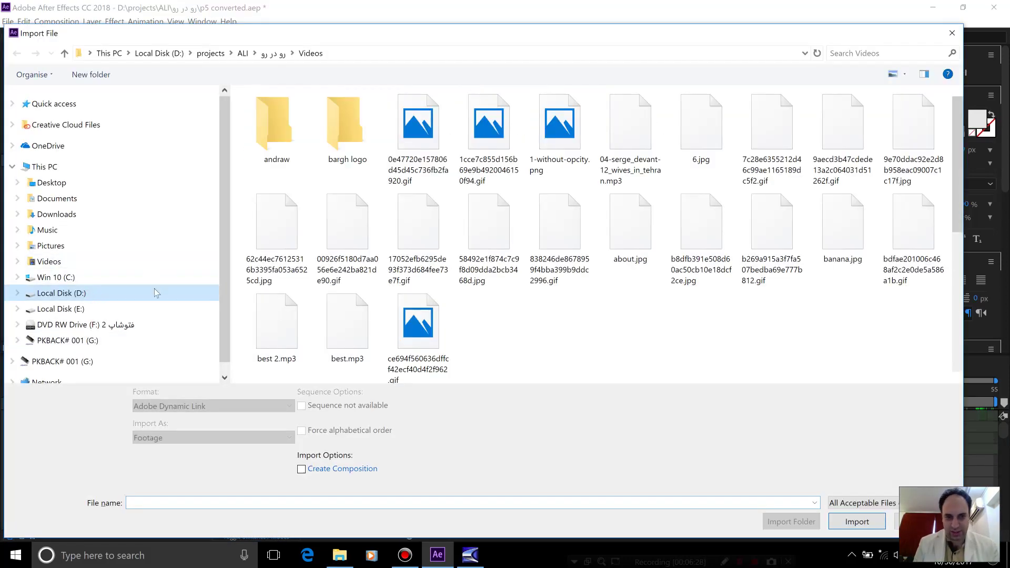
{"action": "scroll", "coordinate": [612, 311], "scroll_direction": "down", "scroll_amount": 5}
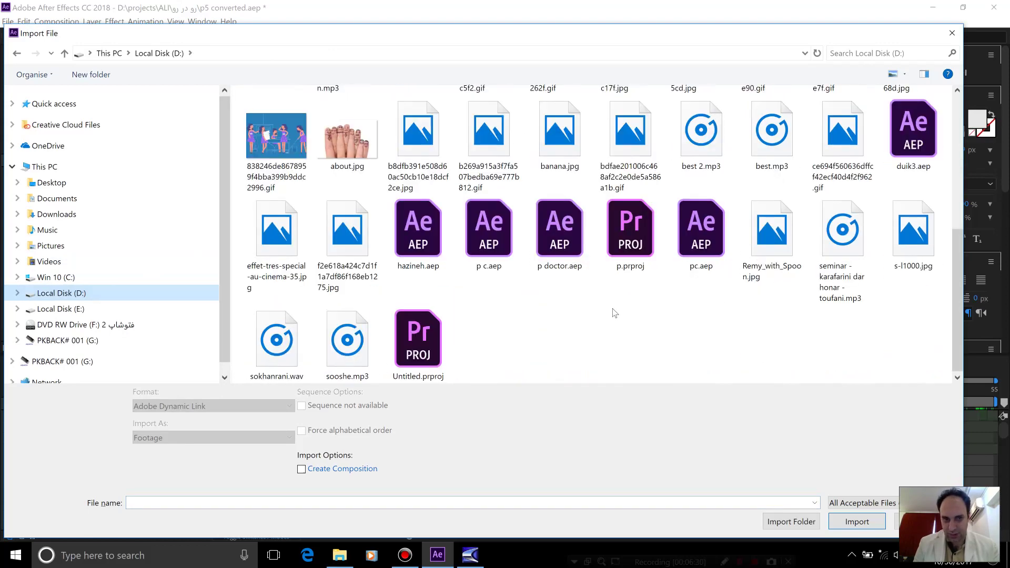
{"action": "left_click", "coordinate": [353, 353]}
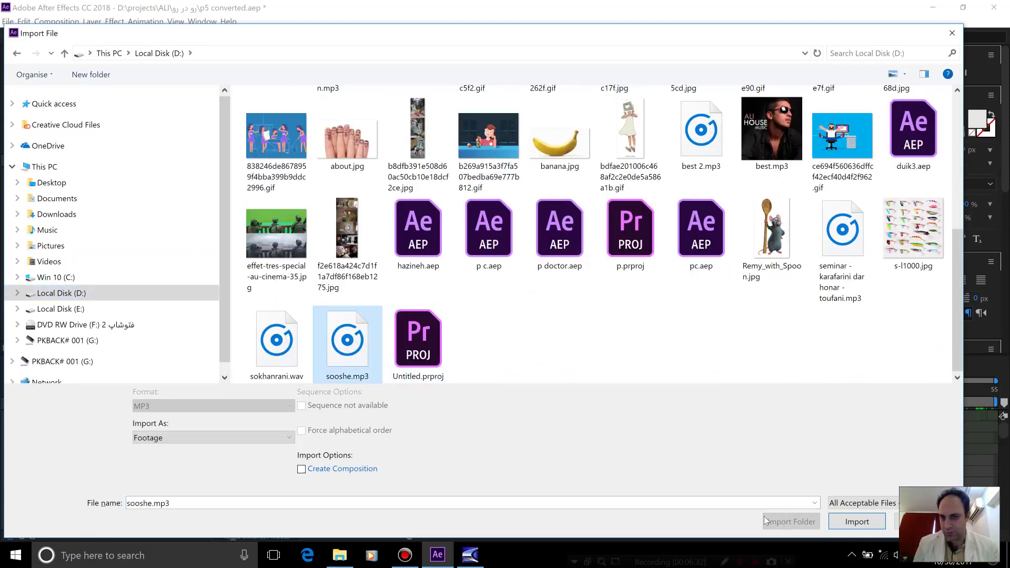
{"action": "left_click", "coordinate": [863, 530]}
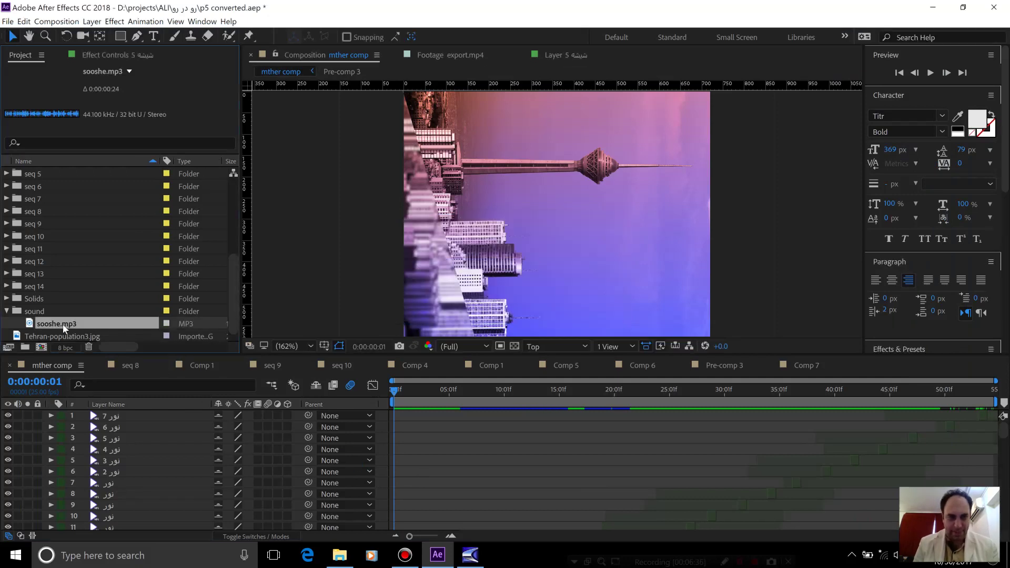
Step: Add sooshe.mp3 as the top layer of mther comp at about 1.5 seconds and preview it with the animation
{"action": "left_click", "coordinate": [1004, 430]}
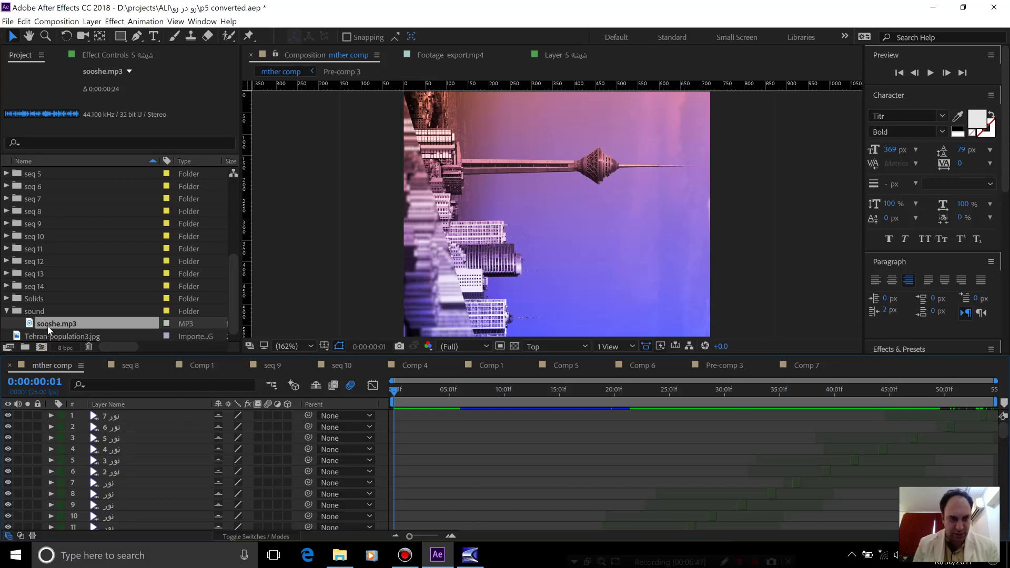
{"action": "left_click_drag", "start_coordinate": [49, 329], "coordinate": [410, 412]}
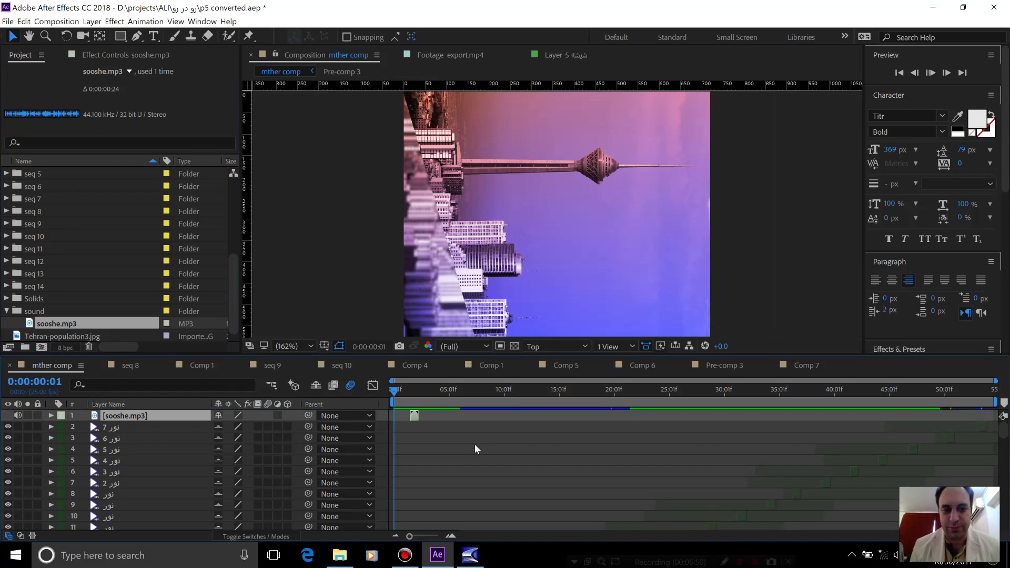
{"action": "key", "text": "space"}
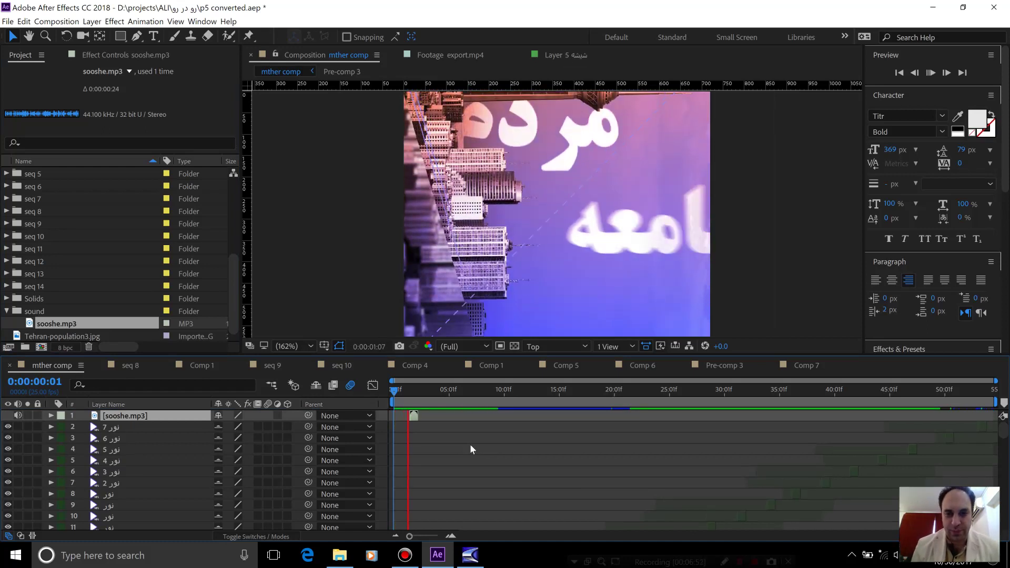
{"action": "left_click", "coordinate": [425, 409]}
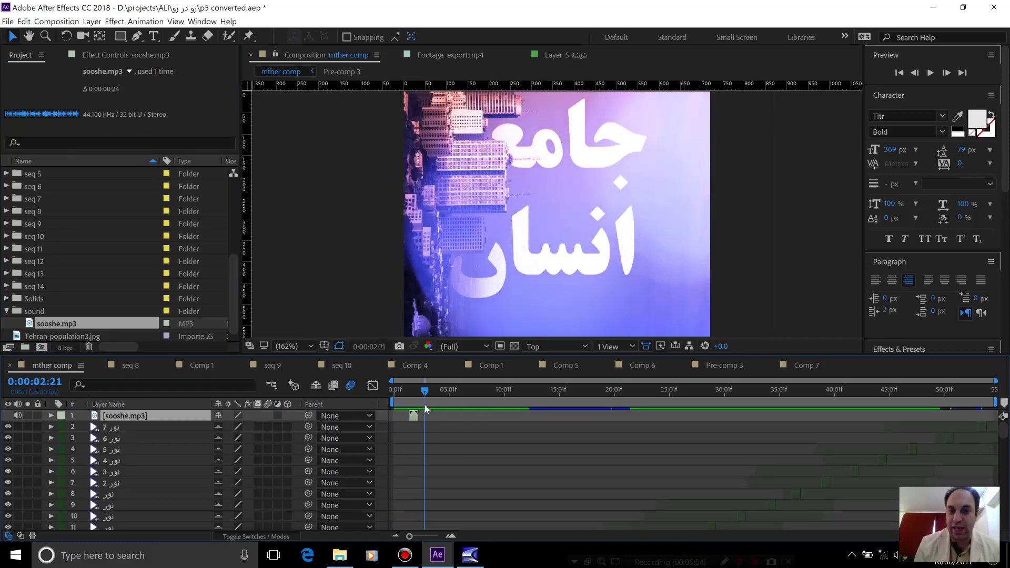
Step: Move the sooshe.mp3 layer to the very start of the composition and preview it from there
{"action": "left_click_drag", "start_coordinate": [405, 394], "coordinate": [403, 419]}
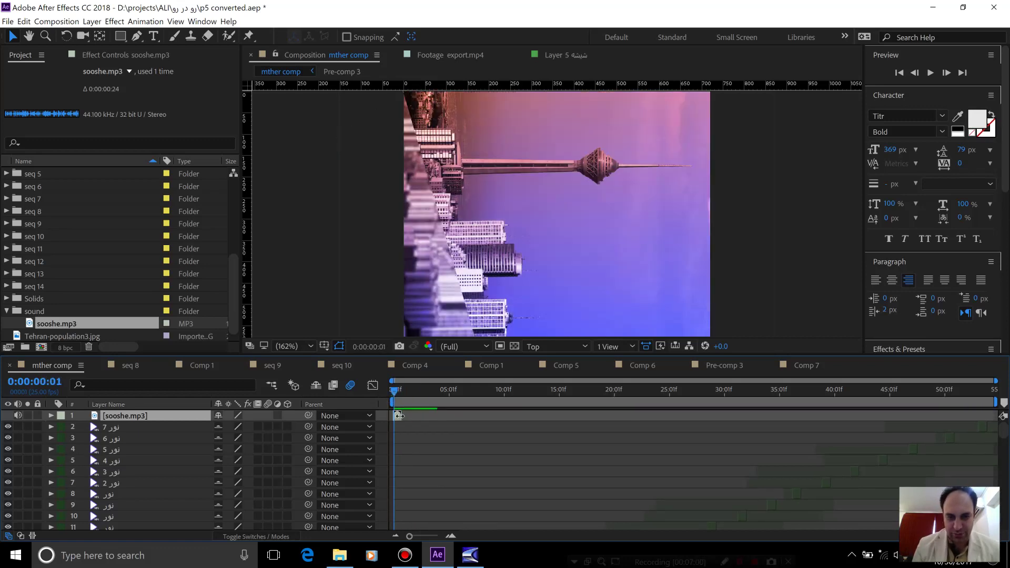
{"action": "key", "text": "space"}
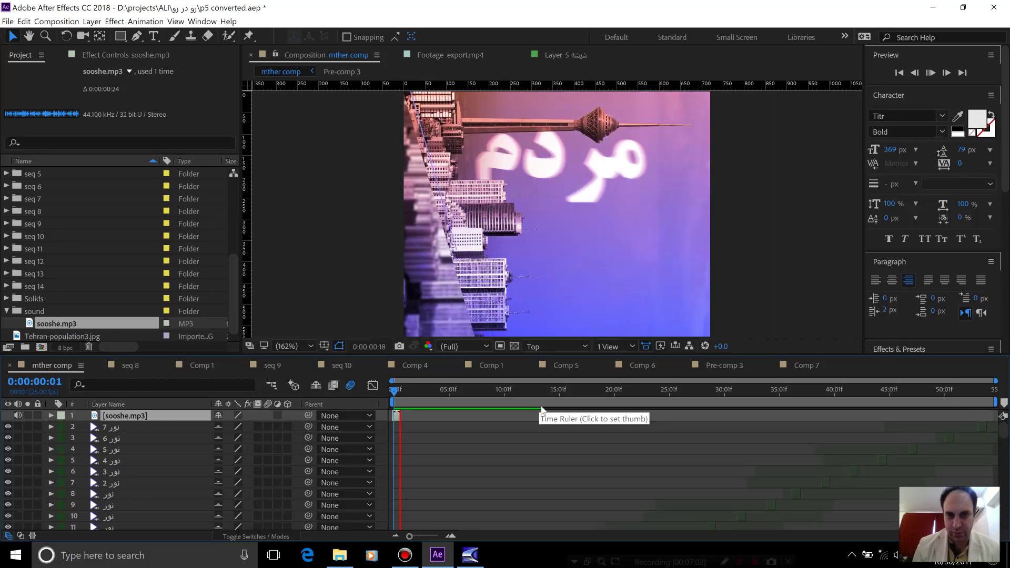
{"action": "left_click", "coordinate": [393, 392]}
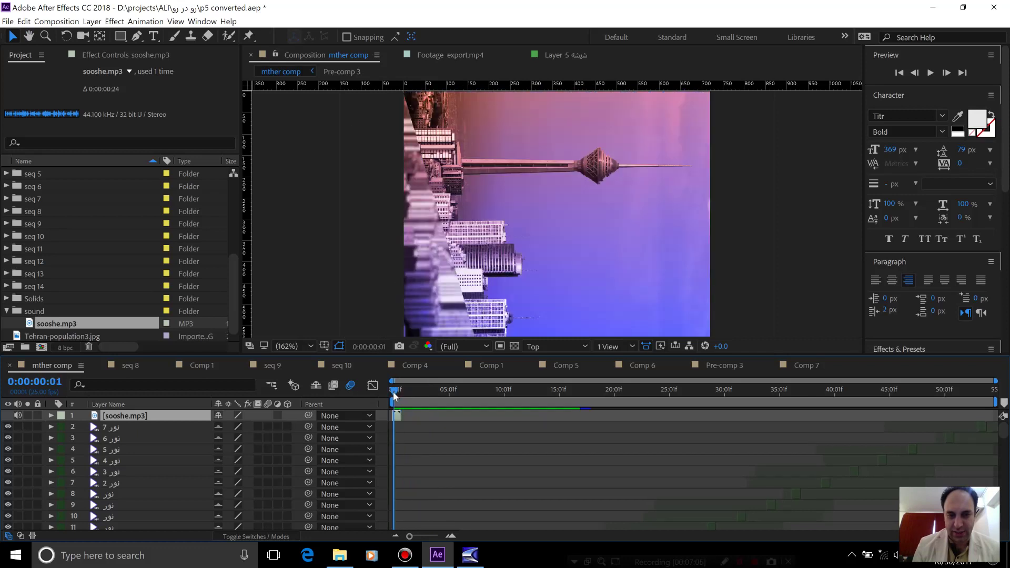
Step: Set the composition's preview resolution to Third and scrub to 0:00:00:22 near the first word's arrival
{"action": "left_click", "coordinate": [455, 346]}
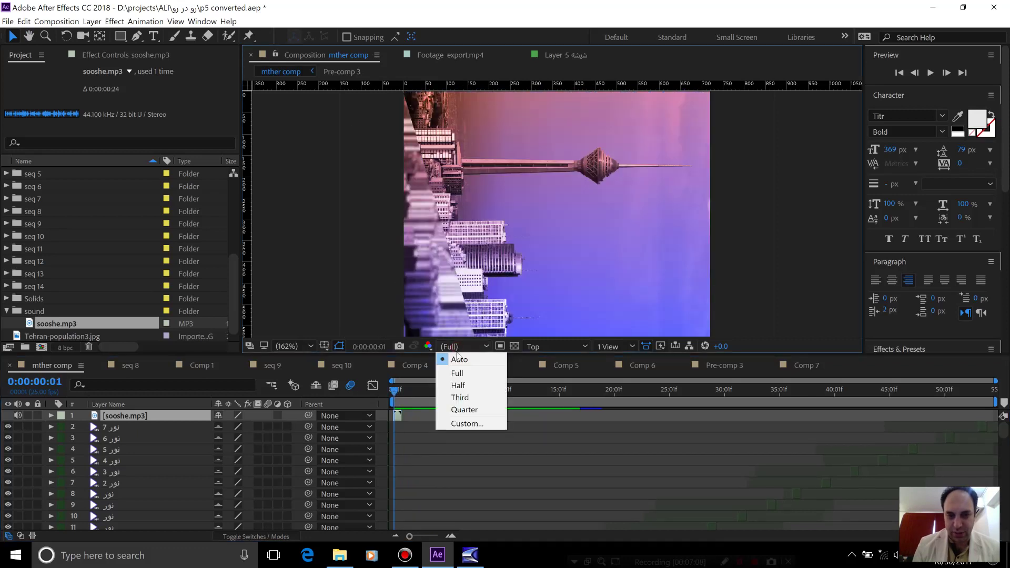
{"action": "left_click", "coordinate": [462, 397]}
{"action": "left_click_drag", "start_coordinate": [394, 392], "coordinate": [406, 394]}
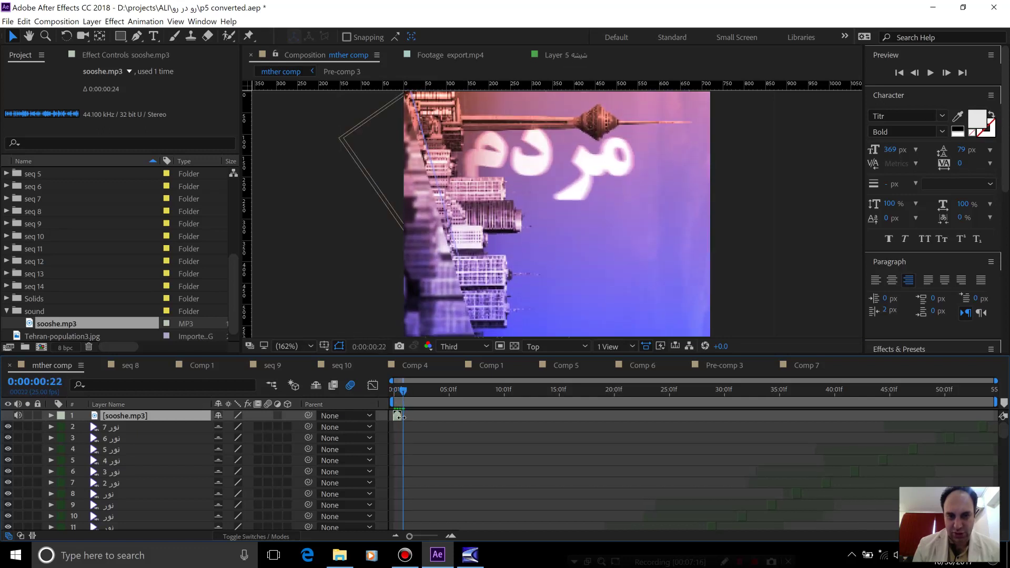
Step: Reveal the audio waveform of the sooshe.mp3 layer and zoom the timeline in on its first seconds
{"action": "left_click", "coordinate": [51, 414]}
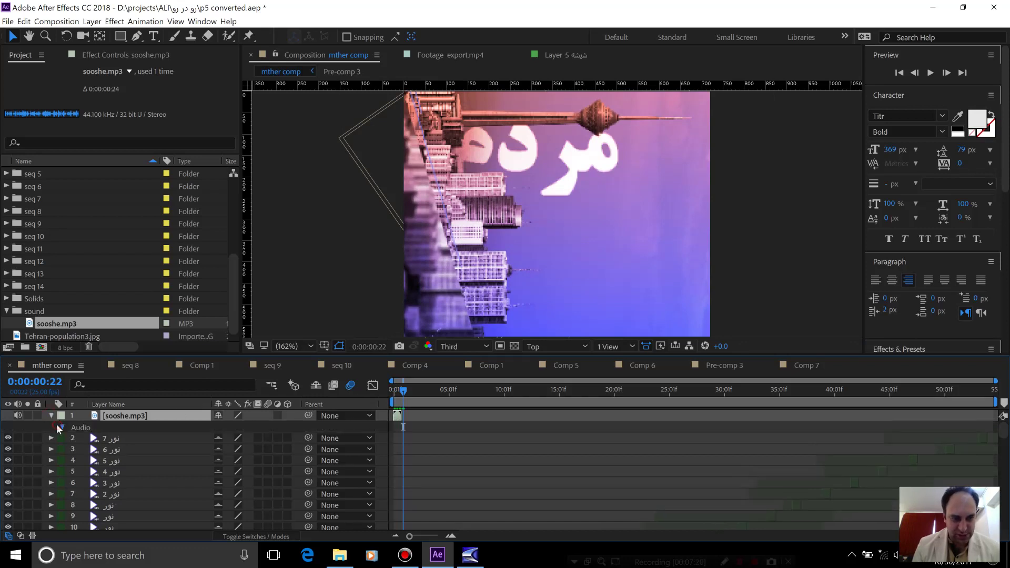
{"action": "left_click", "coordinate": [60, 427]}
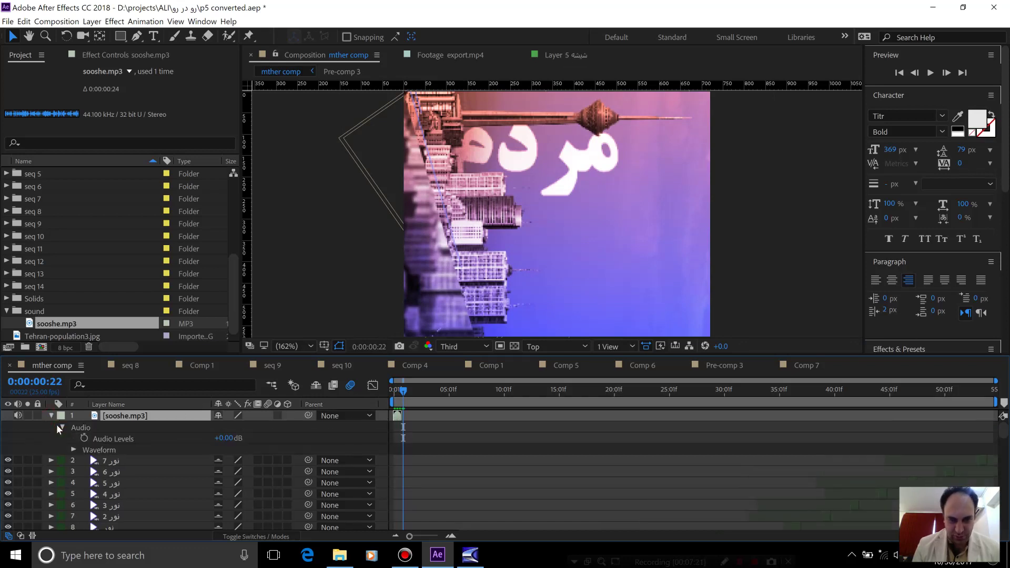
{"action": "left_click", "coordinate": [73, 450]}
{"action": "left_click_drag", "start_coordinate": [409, 536], "coordinate": [434, 536]}
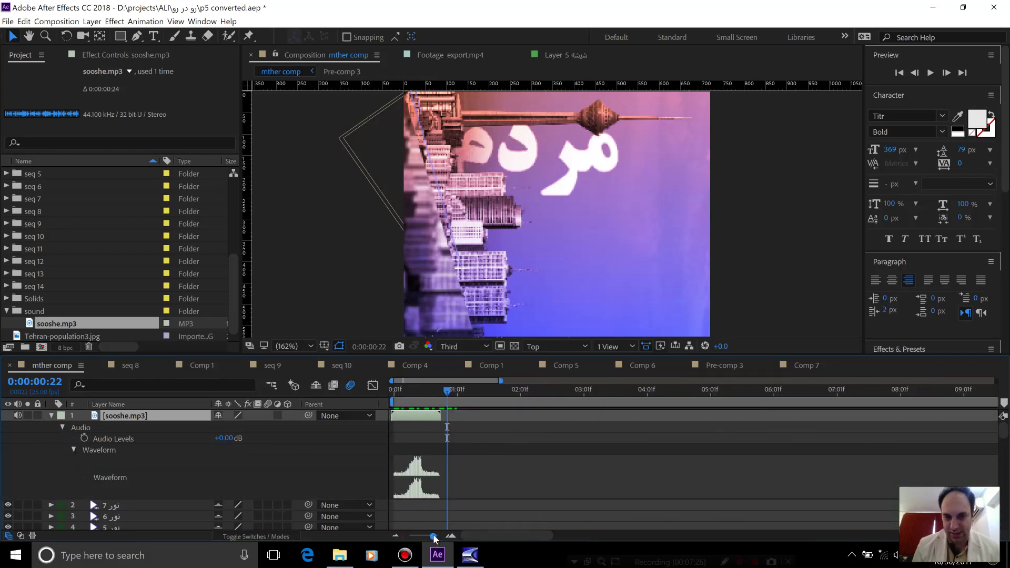
Step: Play mther comp from its beginning to check the swoosh against the first word's movement
{"action": "left_click", "coordinate": [413, 390]}
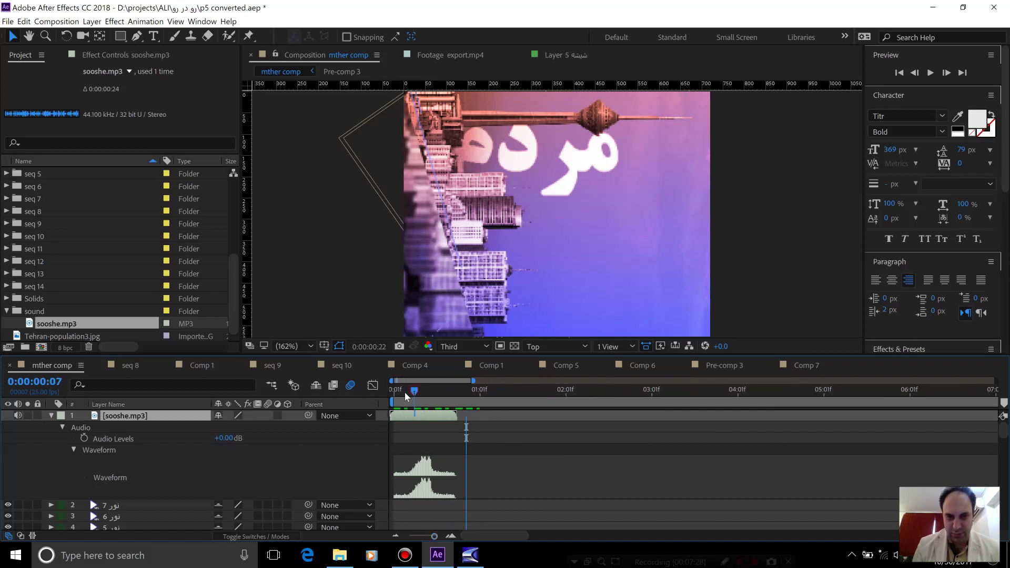
{"action": "left_click_drag", "start_coordinate": [405, 393], "coordinate": [380, 399]}
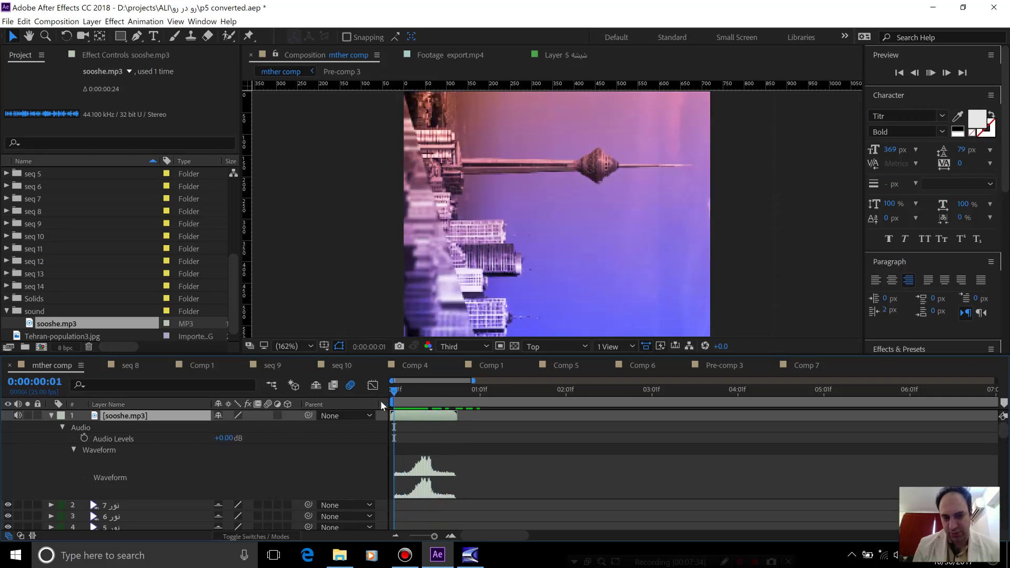
{"action": "key", "text": "space"}
{"action": "key", "text": "space"}
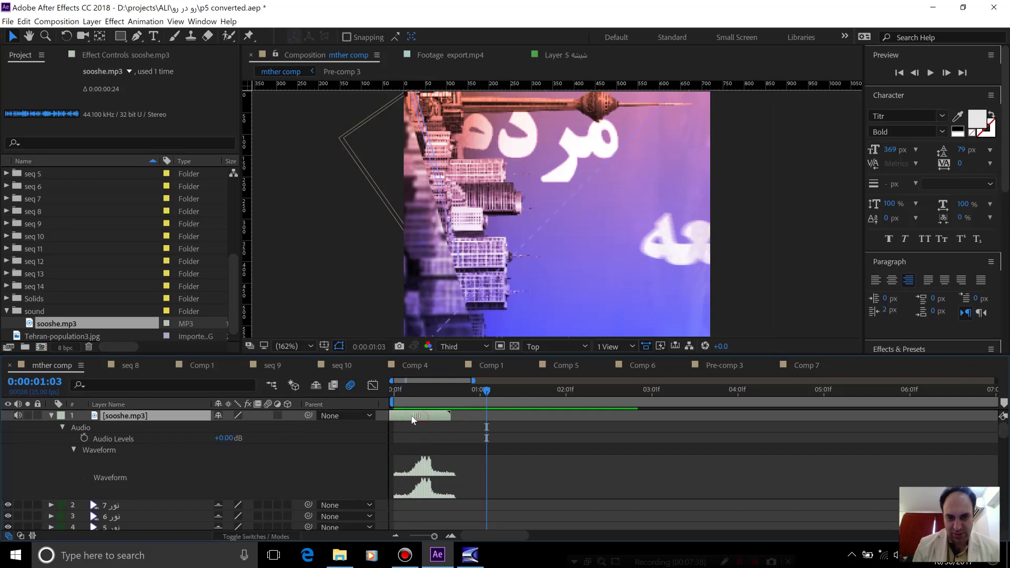
Step: Shift the sooshe.mp3 layer about 4 frames earlier and preview the composition from the start
{"action": "left_click_drag", "start_coordinate": [413, 419], "coordinate": [406, 420]}
{"action": "left_click", "coordinate": [402, 387]}
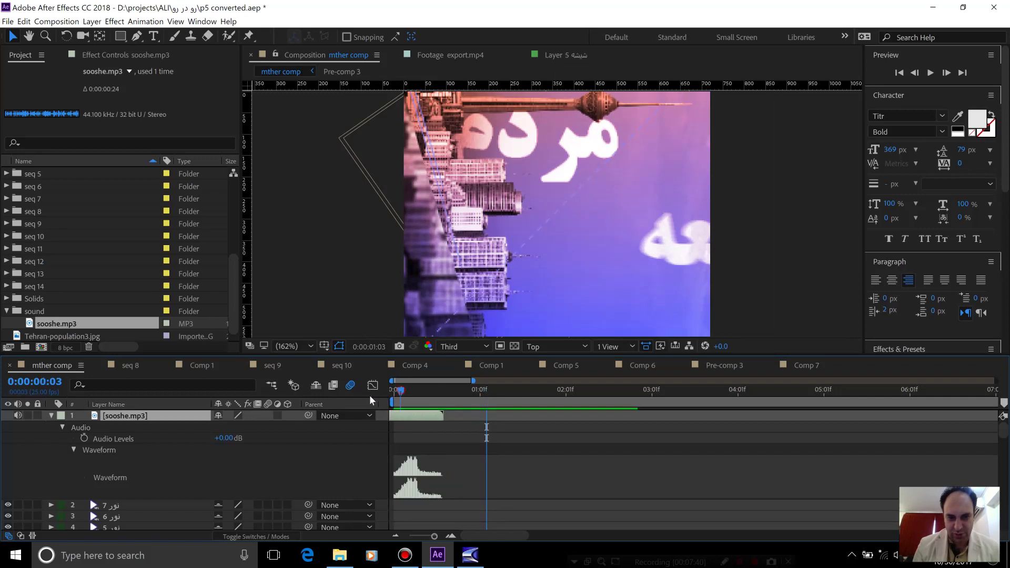
{"action": "key", "text": "space"}
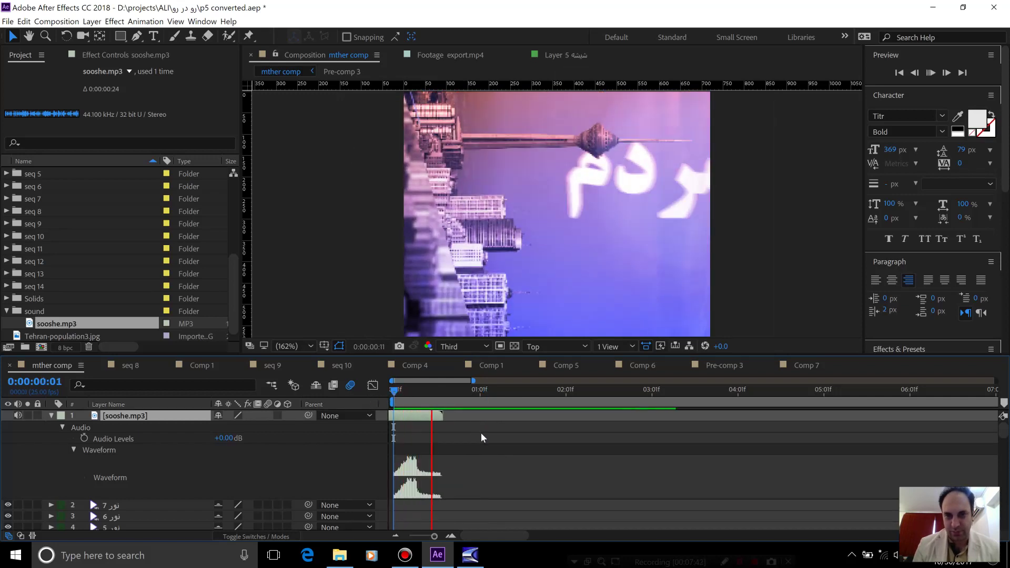
{"action": "key", "text": "space"}
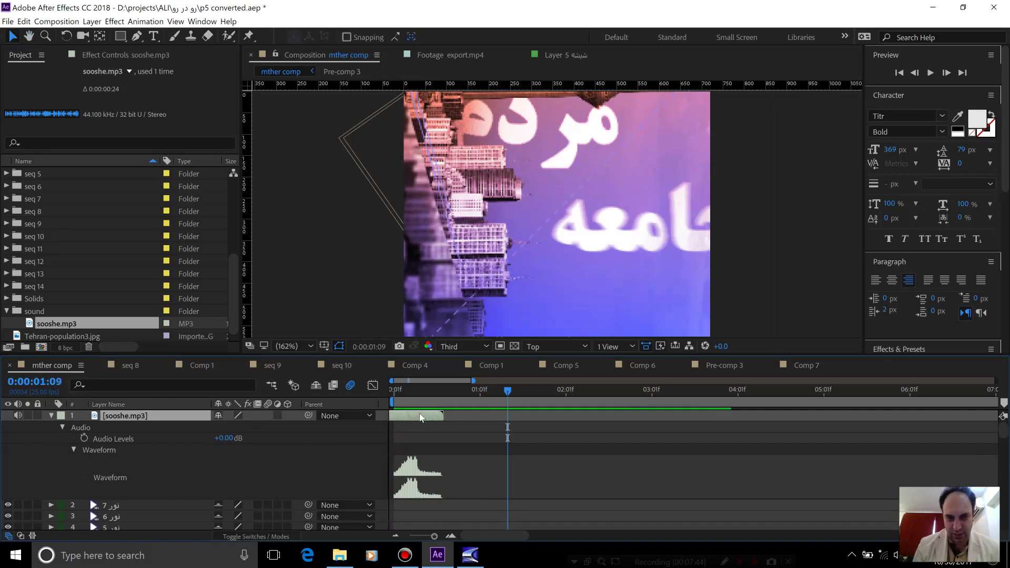
Step: Shift the sooshe.mp3 layer back to begin at the composition's first frame and preview from the start
{"action": "left_click_drag", "start_coordinate": [420, 417], "coordinate": [436, 417]}
{"action": "left_click", "coordinate": [411, 392]}
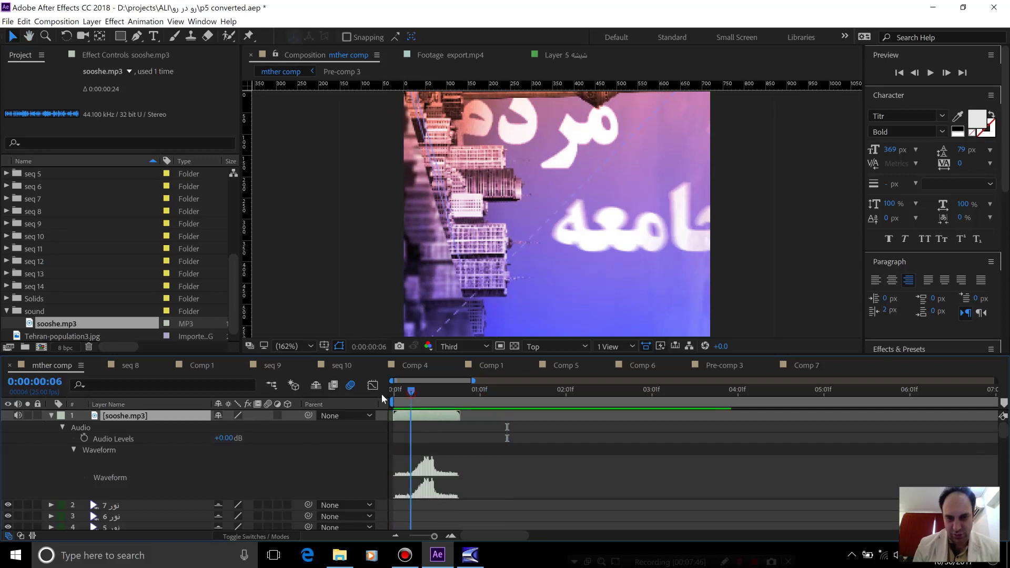
{"action": "key", "text": "Home"}
{"action": "key", "text": "space"}
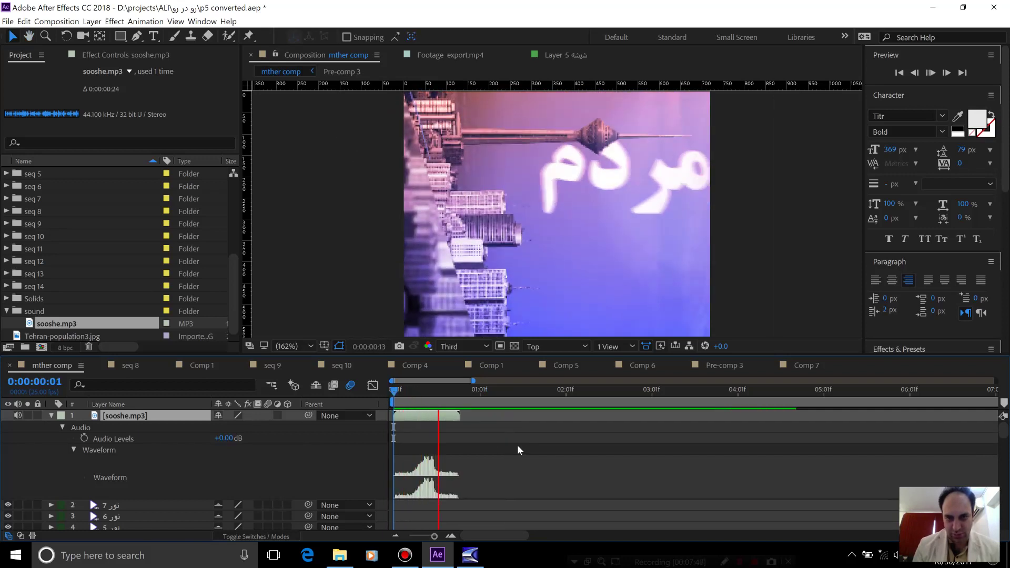
{"action": "key", "text": "space"}
Step: Move the sooshe.mp3 layer to begin at about 0:00:00:09 and preview the composition from the start
{"action": "left_click_drag", "start_coordinate": [451, 422], "coordinate": [457, 422]}
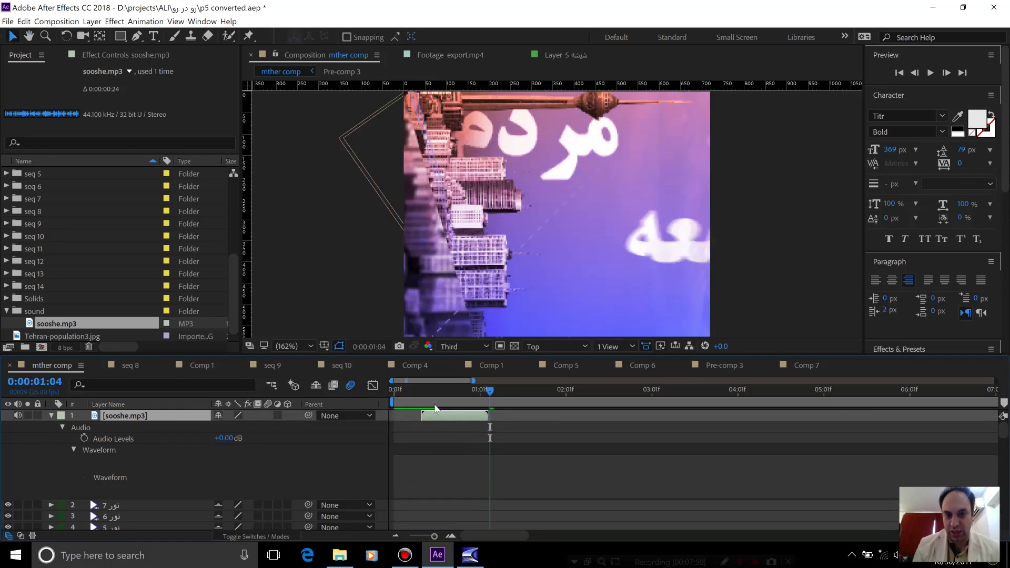
{"action": "key", "text": "Home"}
{"action": "key", "text": "space"}
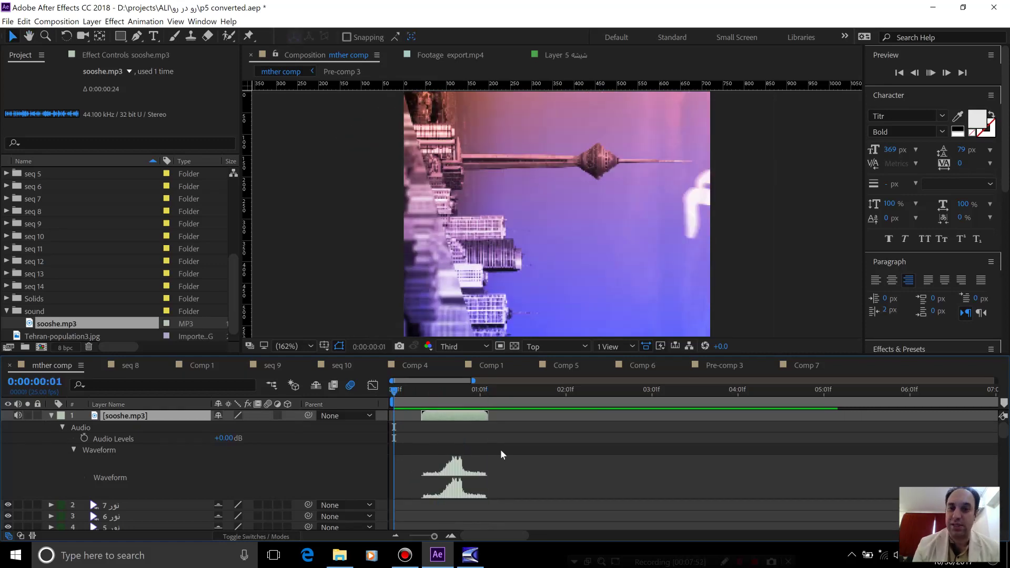
{"action": "key", "text": "space"}
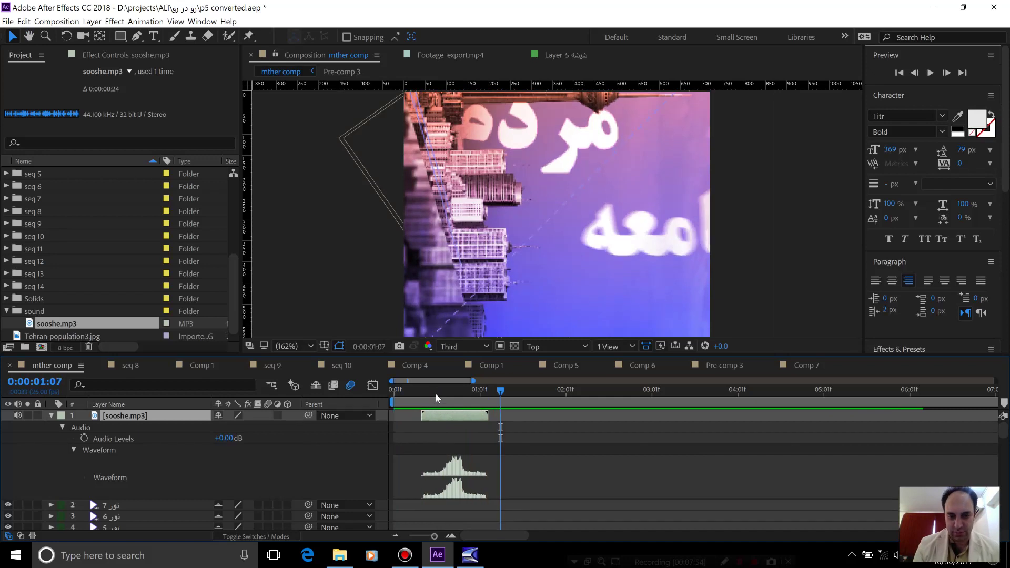
Step: Nudge the sooshe.mp3 layer to begin at about 0:00:00:11 and preview it from 0:00:00:11 and 0:00:00:09
{"action": "left_click_drag", "start_coordinate": [435, 419], "coordinate": [443, 420]}
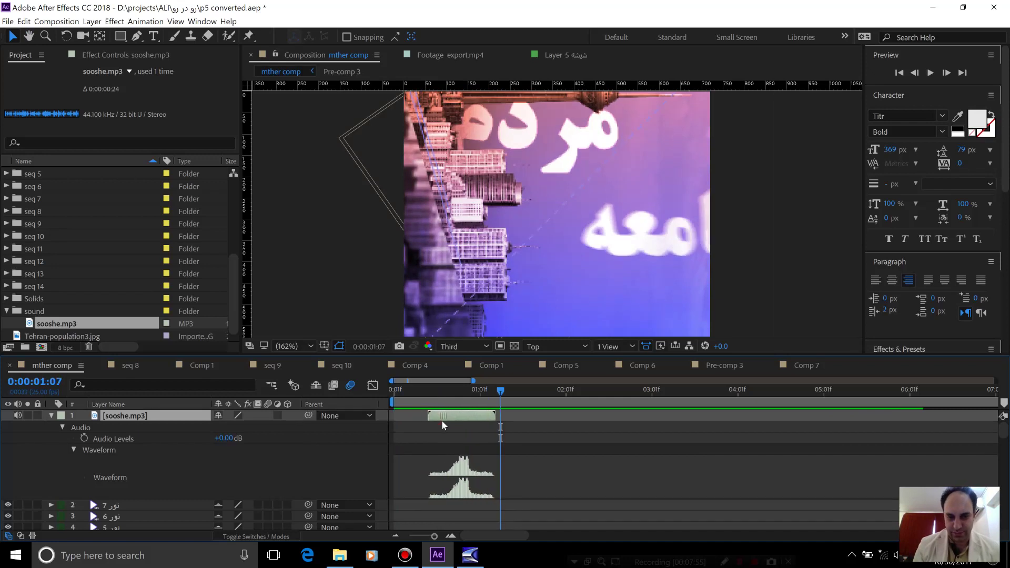
{"action": "left_click", "coordinate": [428, 390]}
{"action": "key", "text": "space"}
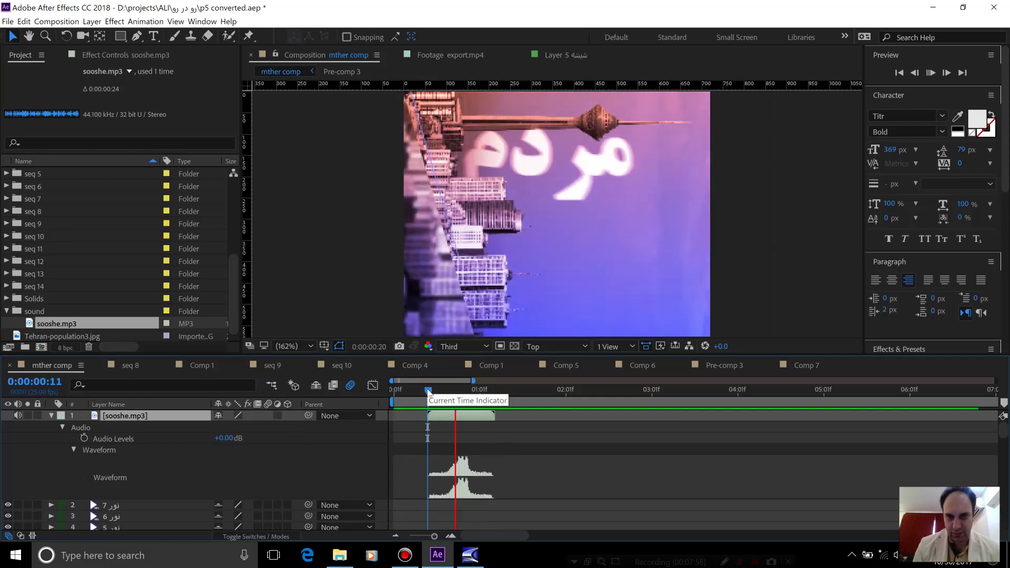
{"action": "key", "text": "space"}
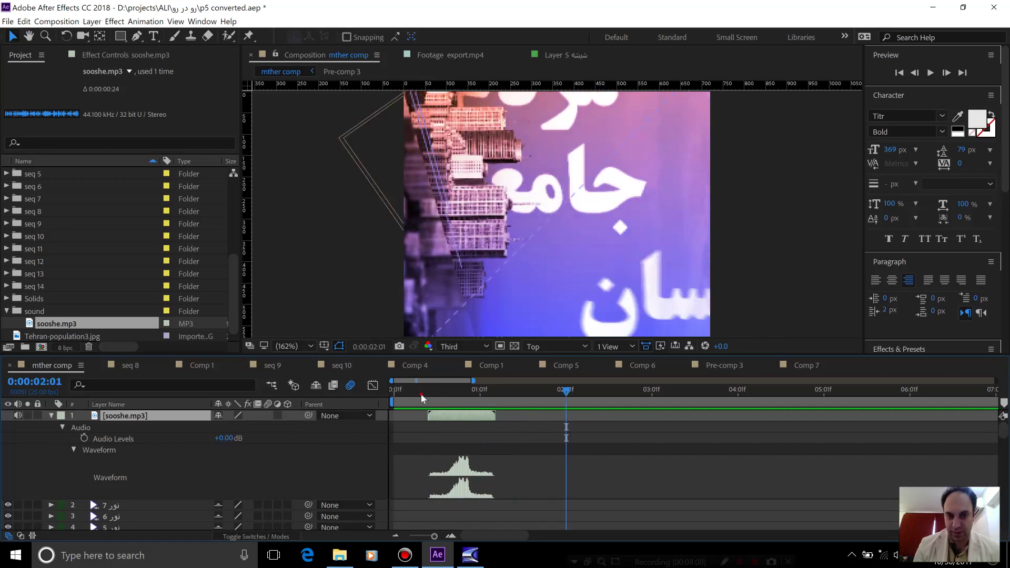
{"action": "left_click", "coordinate": [421, 393]}
{"action": "key", "text": "space"}
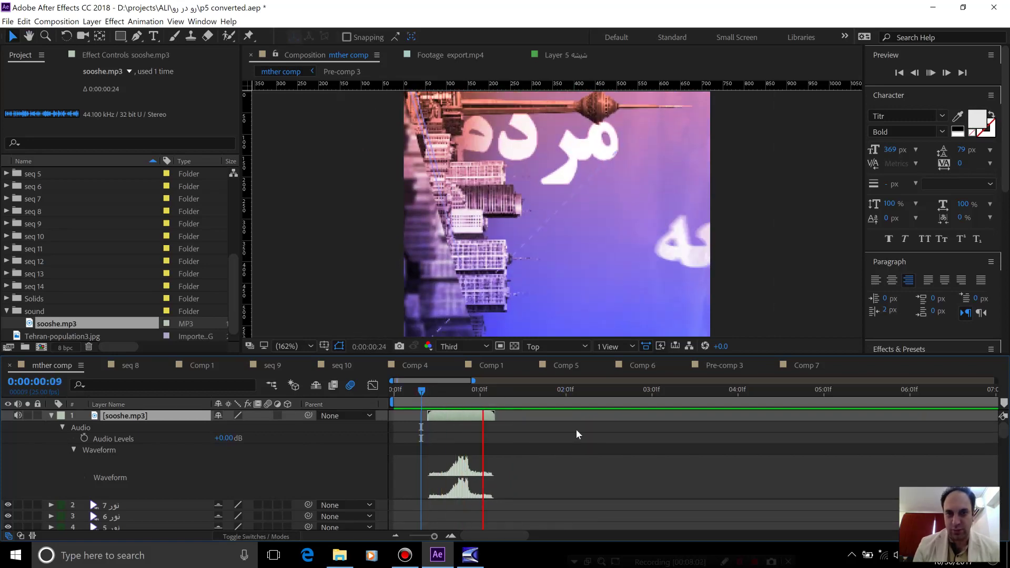
Step: Stop the preview and apply the Bass & Treble audio effect to the sooshe.mp3 layer
{"action": "key", "text": "space"}
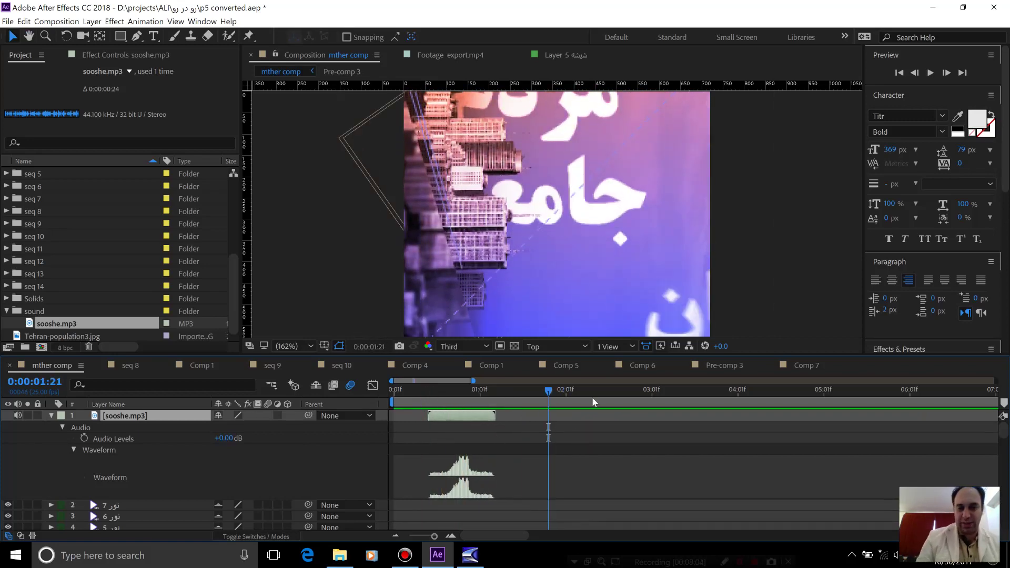
{"action": "scroll", "coordinate": [973, 210], "scroll_direction": "down", "scroll_amount": 5}
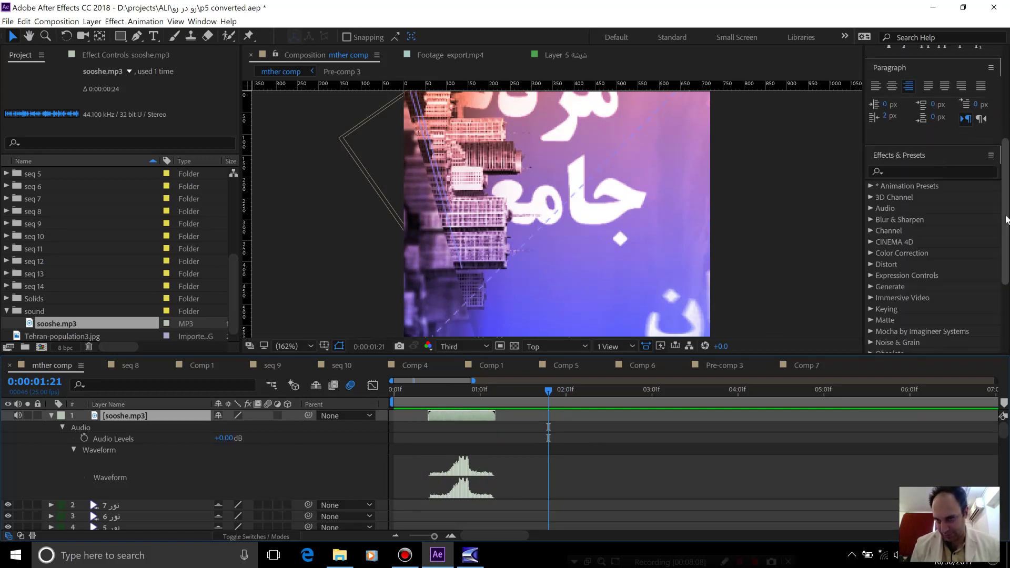
{"action": "left_click_drag", "start_coordinate": [1004, 205], "coordinate": [1005, 304]}
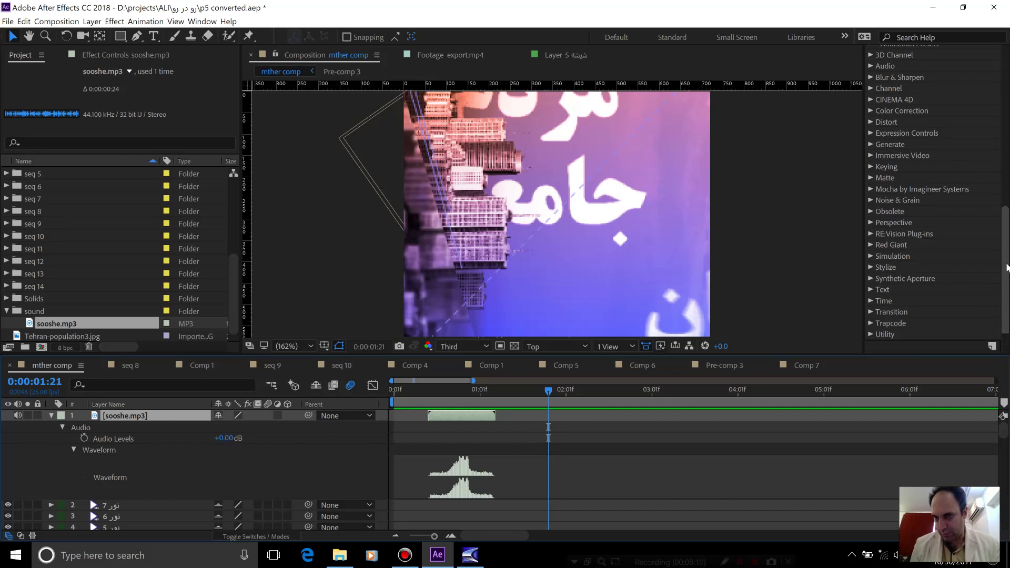
{"action": "scroll", "coordinate": [1006, 268], "scroll_direction": "up", "scroll_amount": 3}
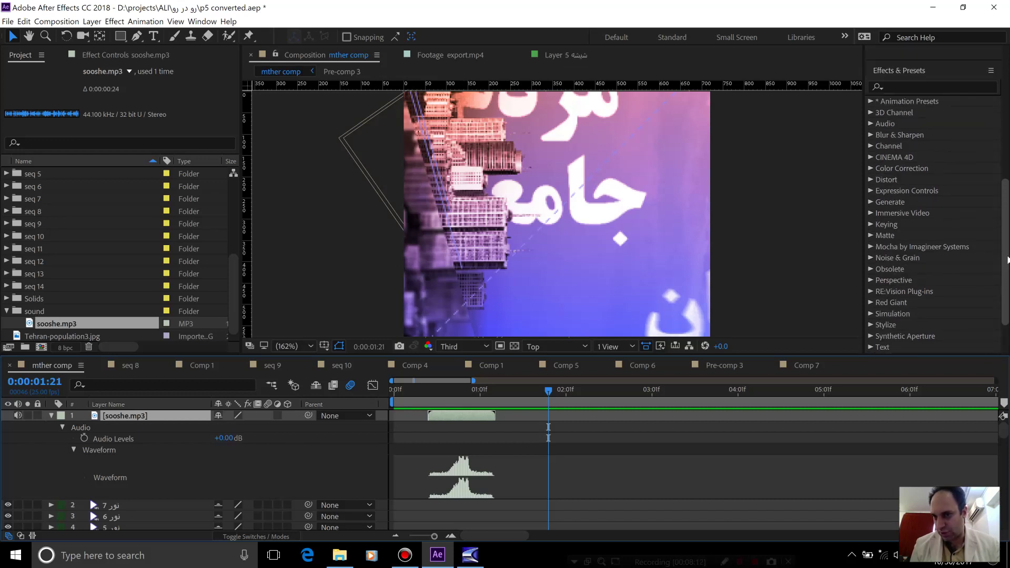
{"action": "left_click", "coordinate": [946, 87]}
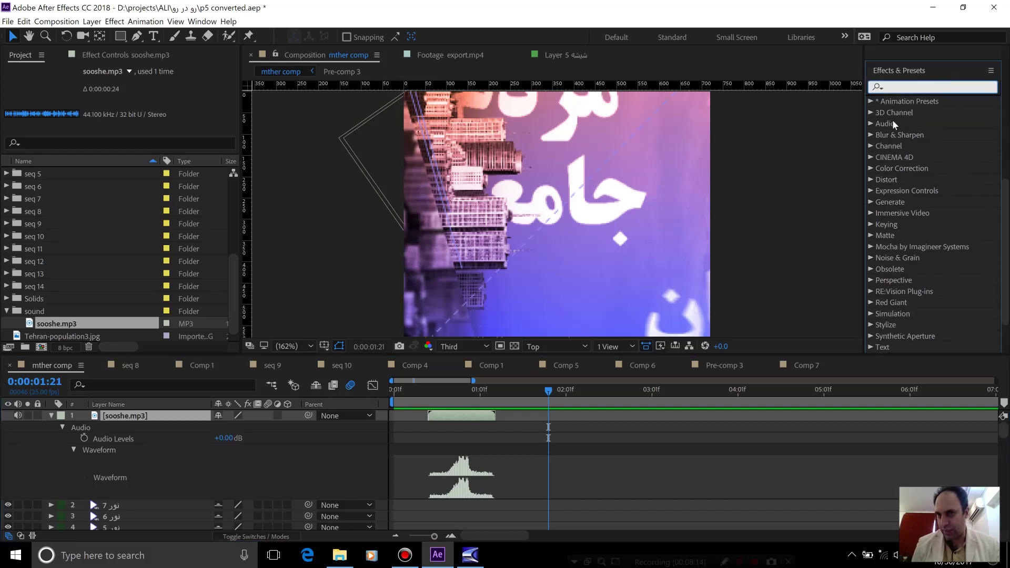
{"action": "left_click", "coordinate": [870, 125]}
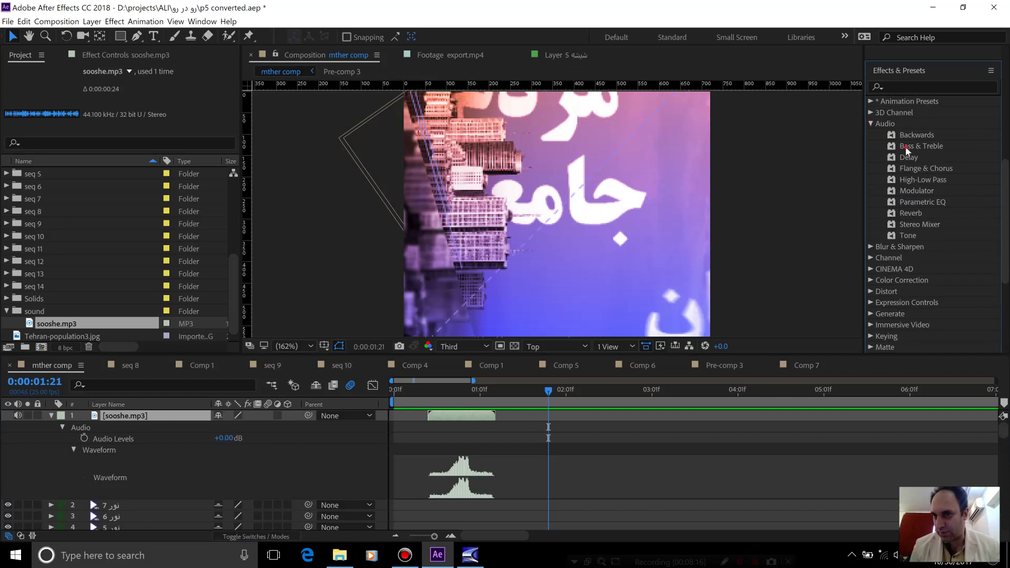
{"action": "left_click_drag", "start_coordinate": [905, 151], "coordinate": [450, 414]}
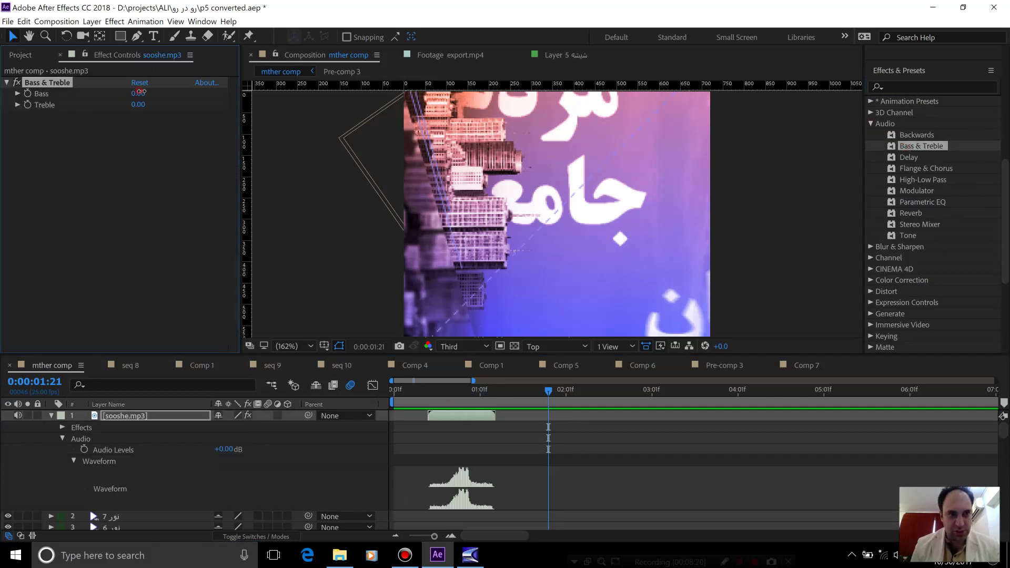
Step: Set the Bass of the Bass & Treble effect on sooshe.mp3 to 10
{"action": "left_click_drag", "start_coordinate": [151, 94], "coordinate": [143, 95]}
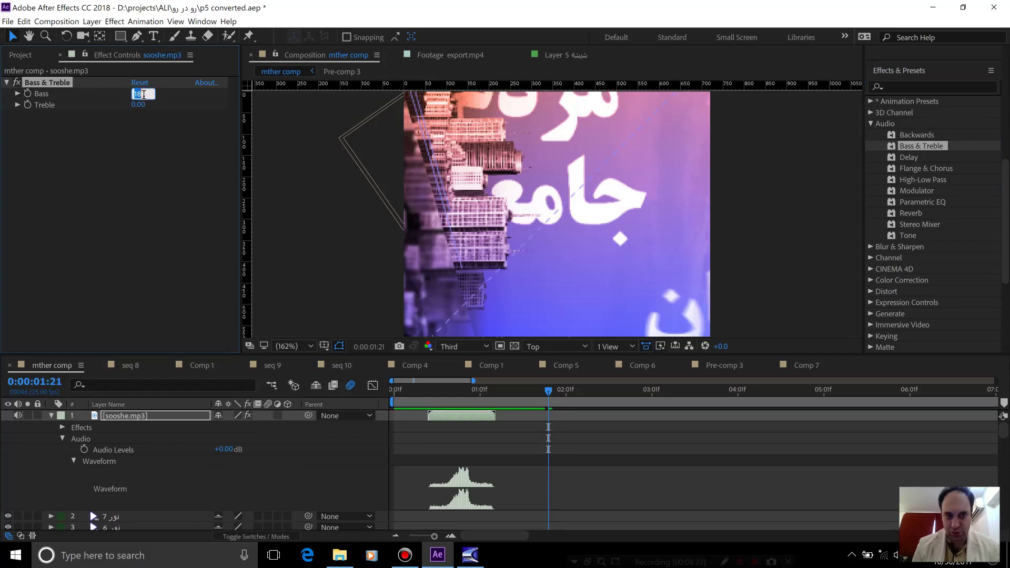
{"action": "type", "text": "10"}
{"action": "key", "text": "Return"}
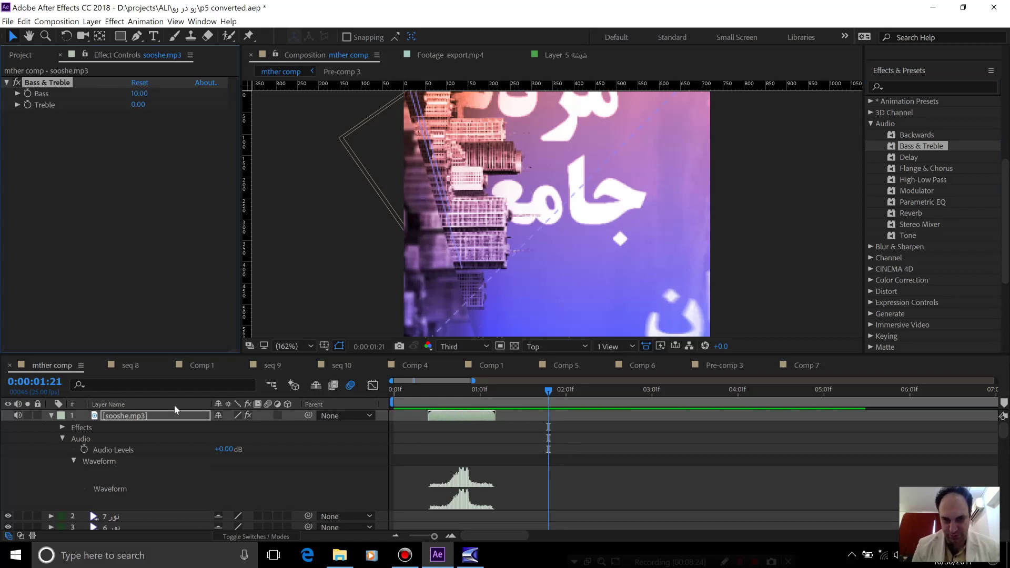
Step: Collapse the sooshe.mp3 layer's properties and preview the composition from 0:00:00:09
{"action": "left_click", "coordinate": [51, 415]}
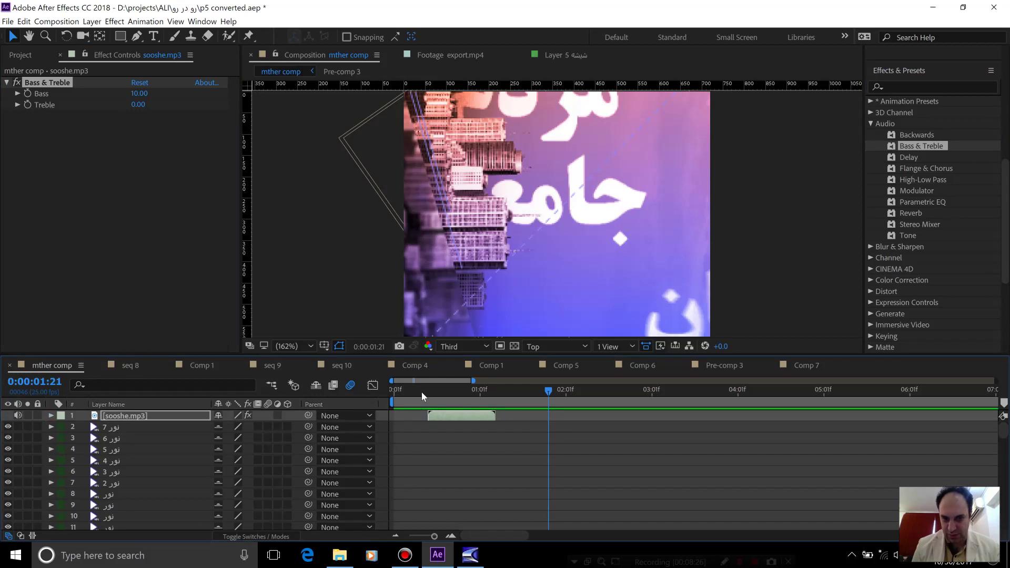
{"action": "left_click", "coordinate": [421, 392]}
{"action": "key", "text": "space"}
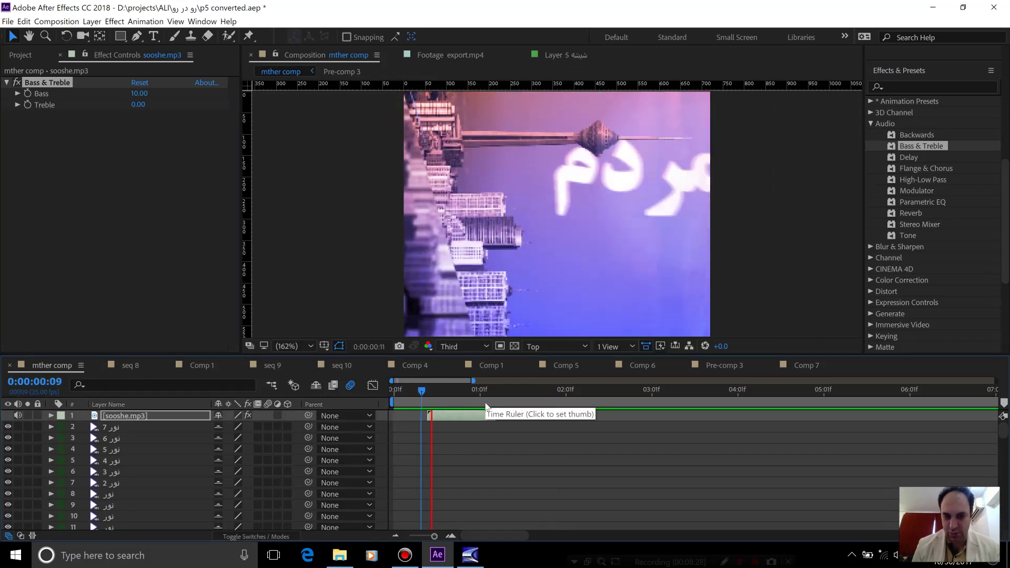
{"action": "key", "text": "space"}
Step: Set the Treble of the Bass & Treble effect to -10 and preview the sound from 0:00:00:10
{"action": "left_click", "coordinate": [138, 104]}
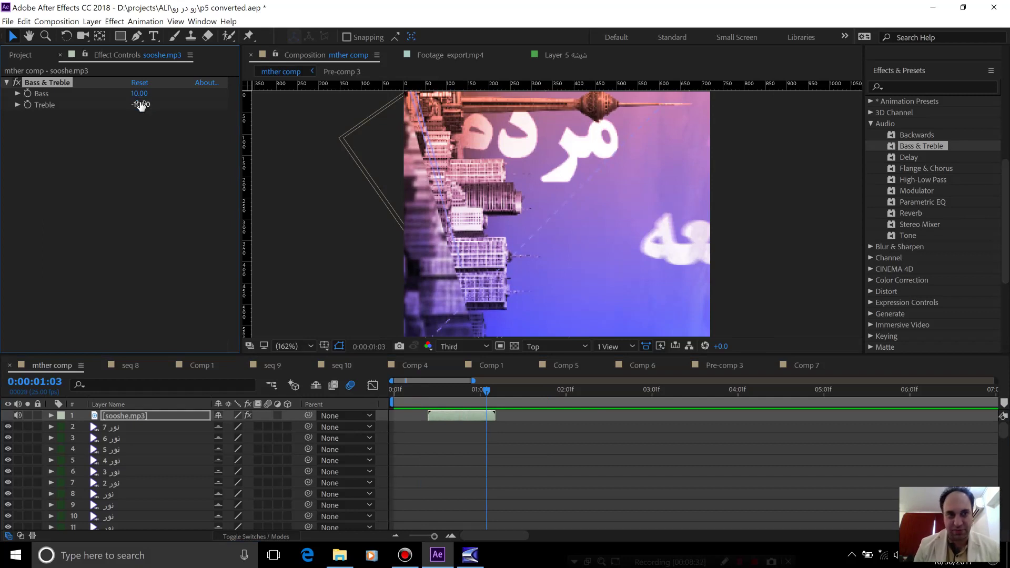
{"action": "key", "text": "space"}
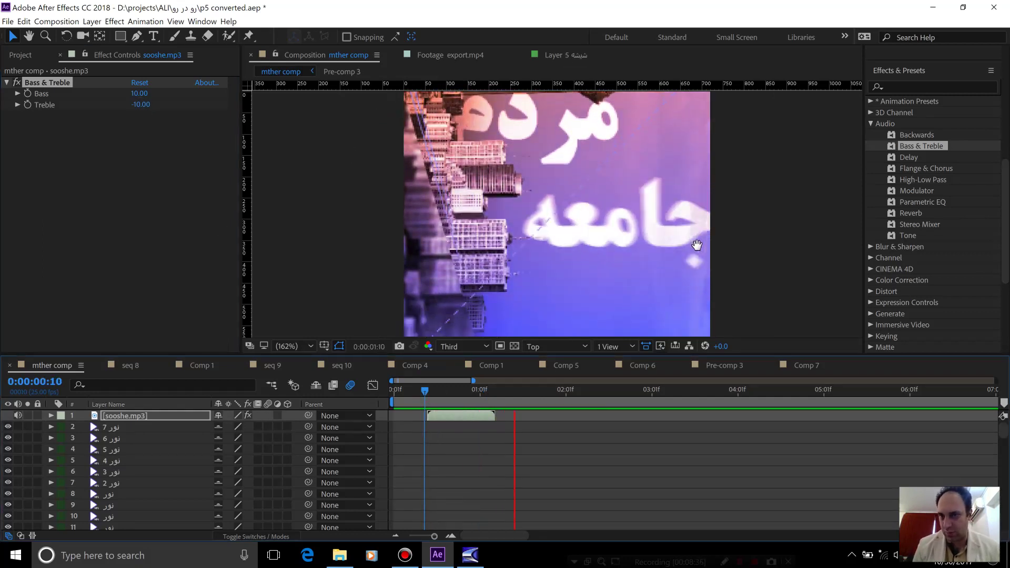
{"action": "key", "text": "space"}
Step: Set the Bass of the Bass & Treble effect to 20
{"action": "left_click", "coordinate": [139, 93]}
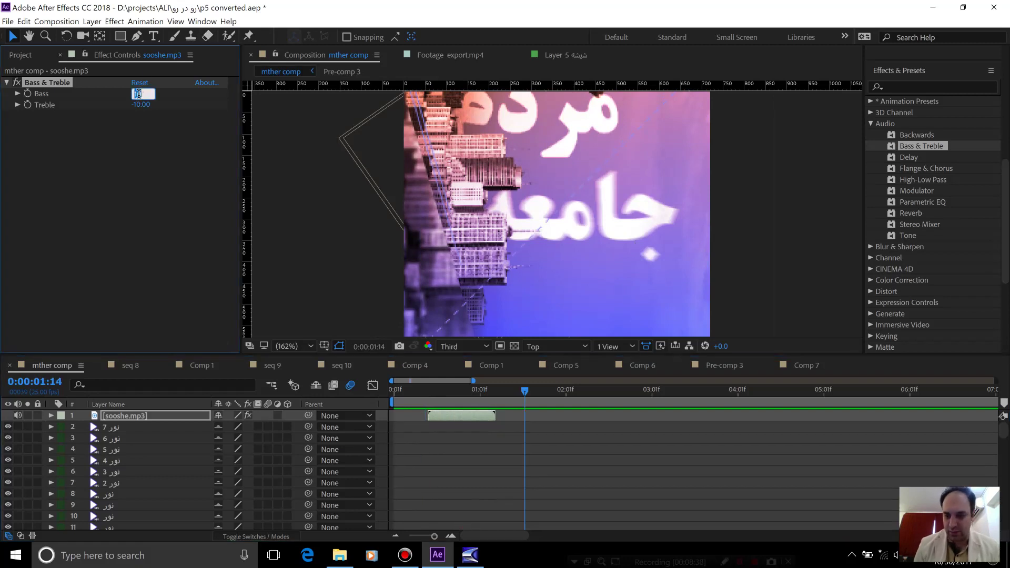
{"action": "type", "text": "20"}
{"action": "key", "text": "Return"}
{"action": "left_click", "coordinate": [142, 104]}
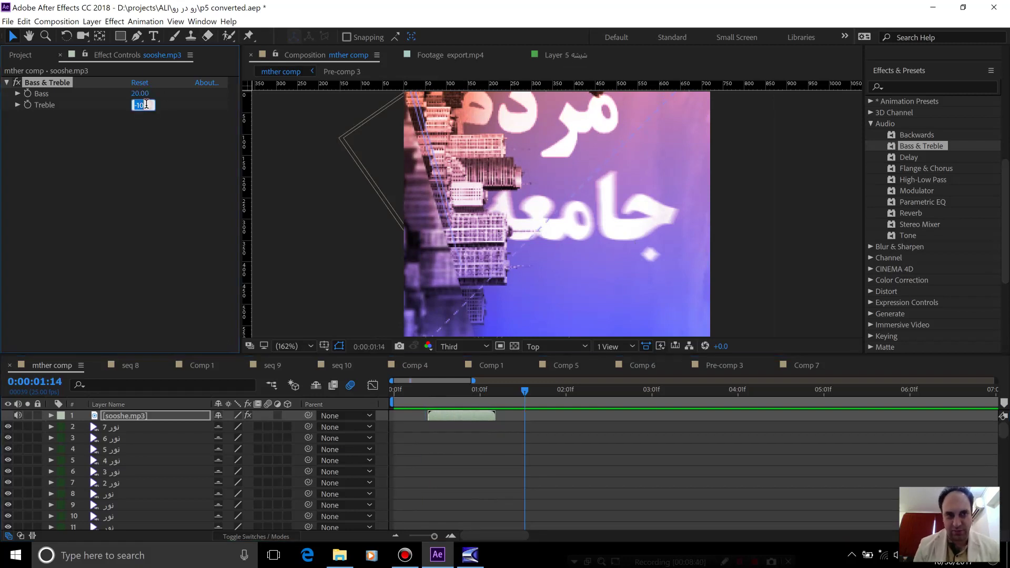
{"action": "key", "text": "Return"}
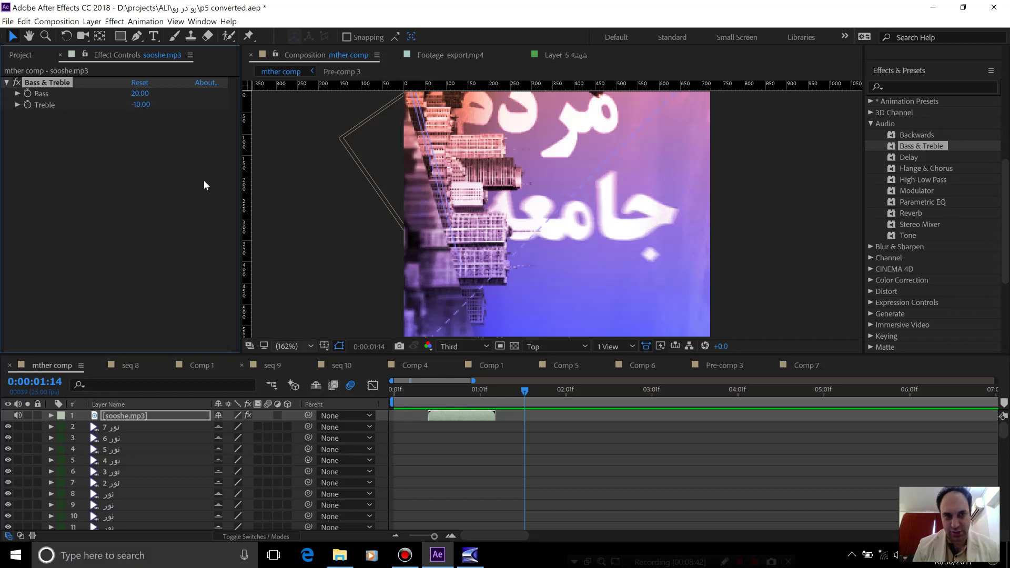
Step: Set the Treble of the Bass & Treble effect to -20 and preview the sound from 0:00:00:11
{"action": "left_click", "coordinate": [140, 105]}
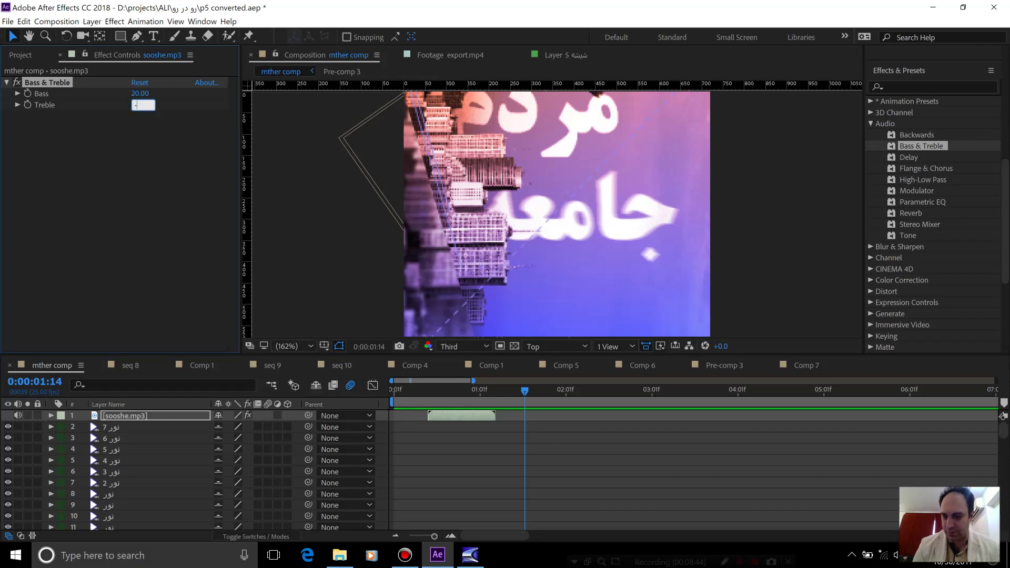
{"action": "left_click", "coordinate": [427, 388]}
{"action": "key", "text": "space"}
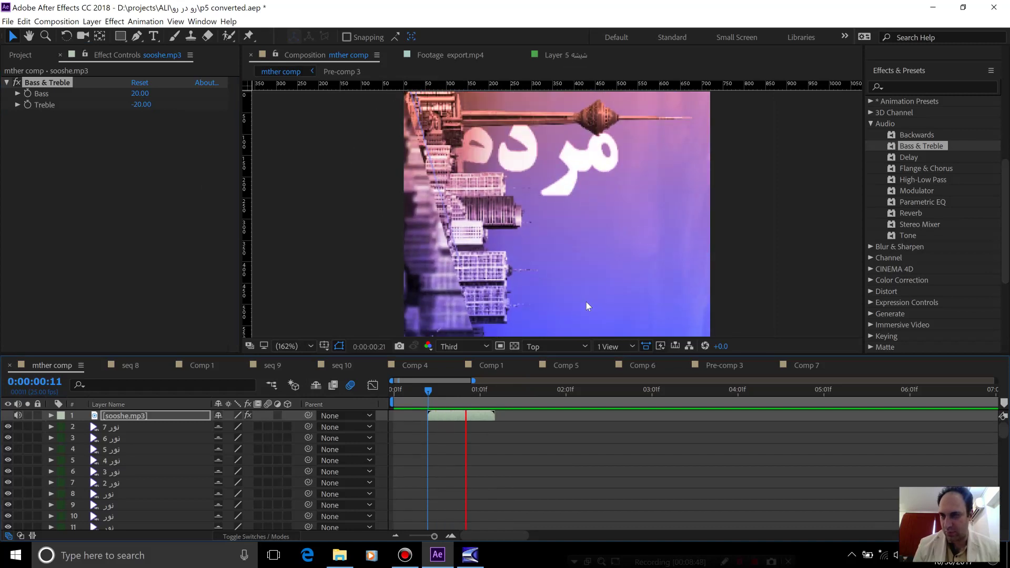
{"action": "key", "text": "space"}
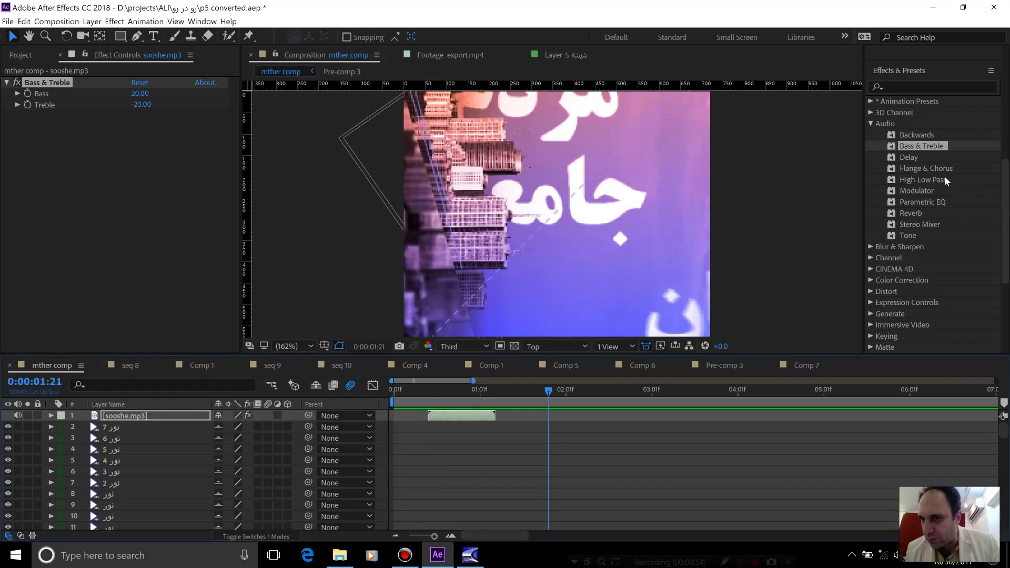
Step: Apply the Delay audio effect to the sooshe.mp3 layer and preview it from 0:00:00:10 and 0:00:00:08
{"action": "left_click_drag", "start_coordinate": [903, 155], "coordinate": [469, 412]}
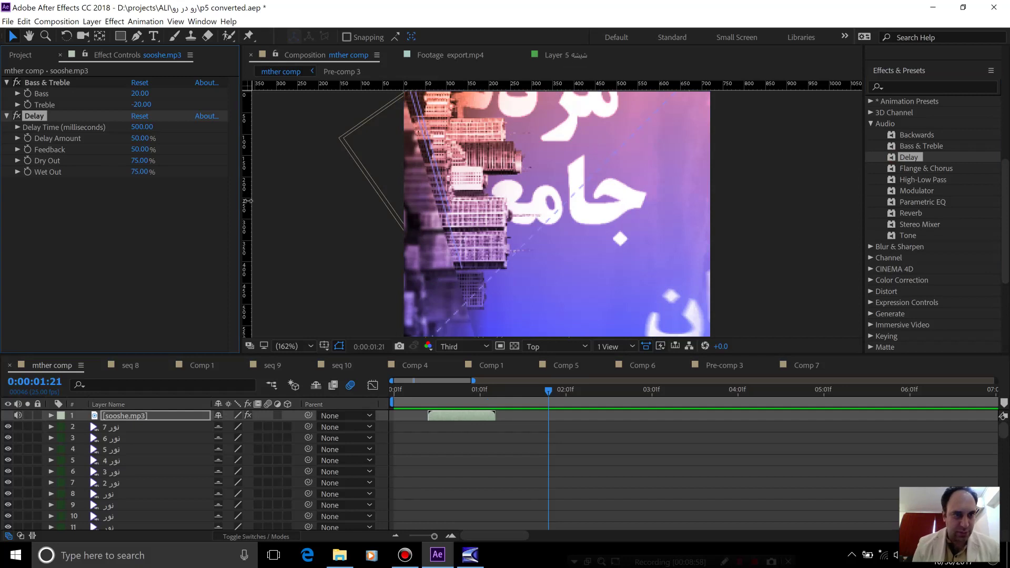
{"action": "left_click", "coordinate": [426, 392]}
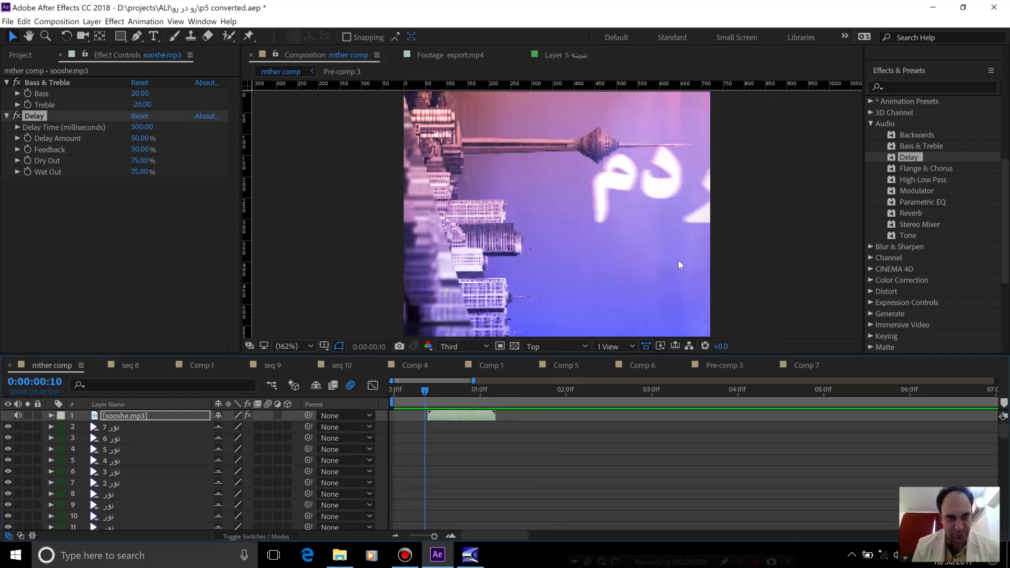
{"action": "key", "text": "space"}
{"action": "key", "text": "space"}
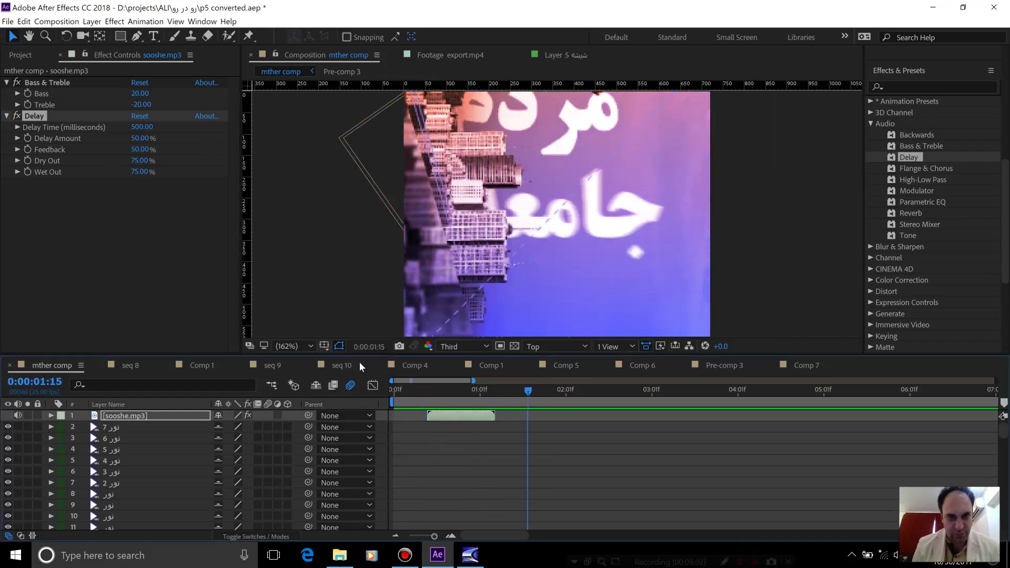
{"action": "left_click", "coordinate": [418, 390]}
{"action": "key", "text": "space"}
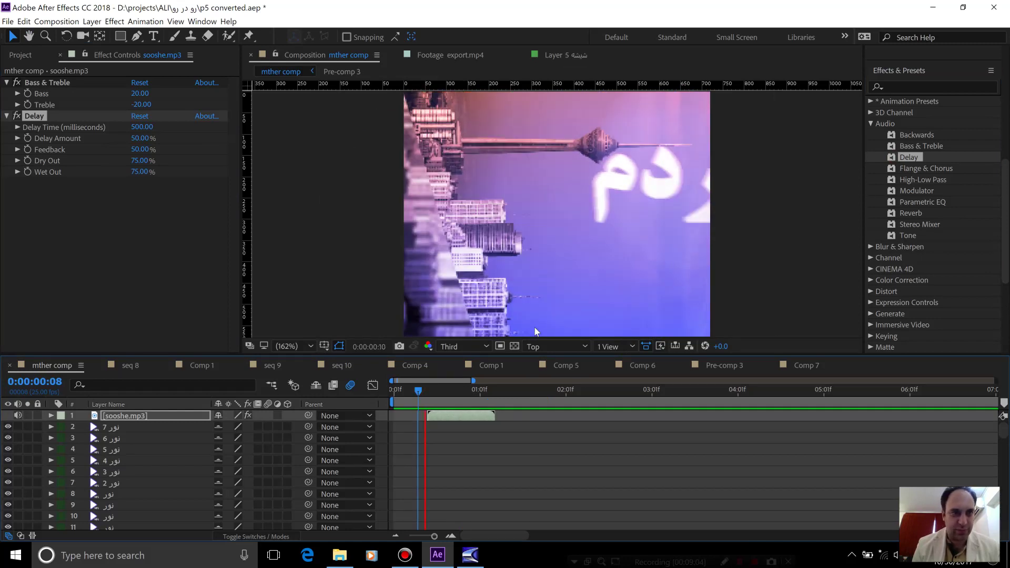
{"action": "key", "text": "space"}
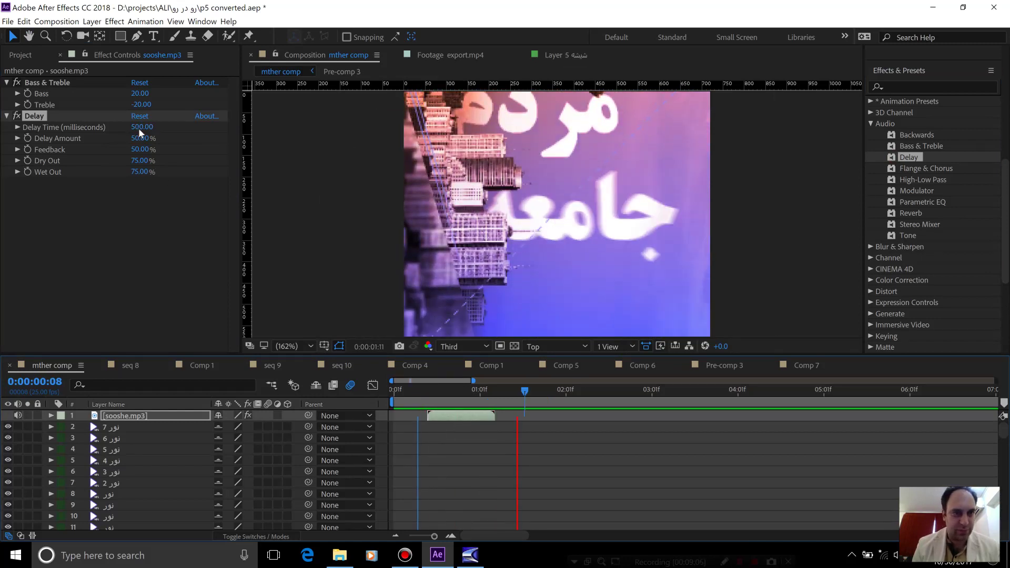
Step: Set the Delay Time to 100 milliseconds and preview the composition from 0:00:00:10
{"action": "left_click", "coordinate": [138, 127]}
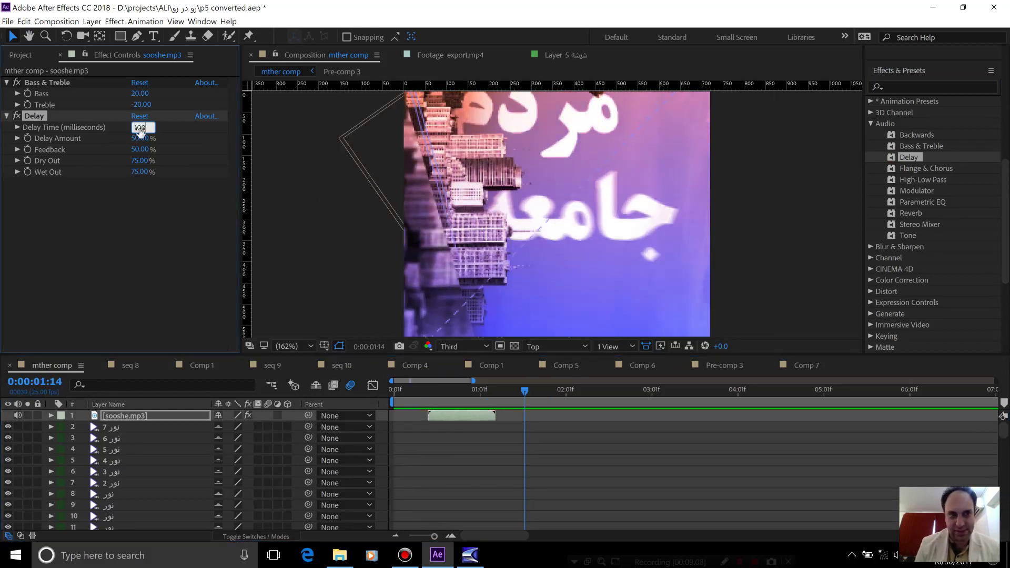
{"action": "left_click", "coordinate": [425, 389]}
{"action": "key", "text": "space"}
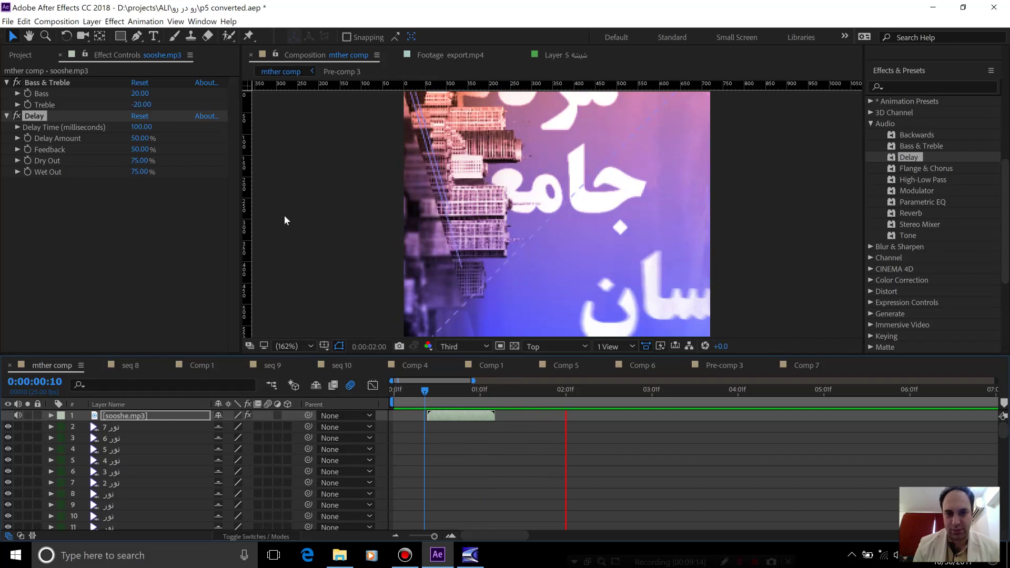
{"action": "key", "text": "space"}
Step: Set the Delay Time to 50 milliseconds and preview the composition from 0:00:00:06
{"action": "left_click", "coordinate": [142, 128]}
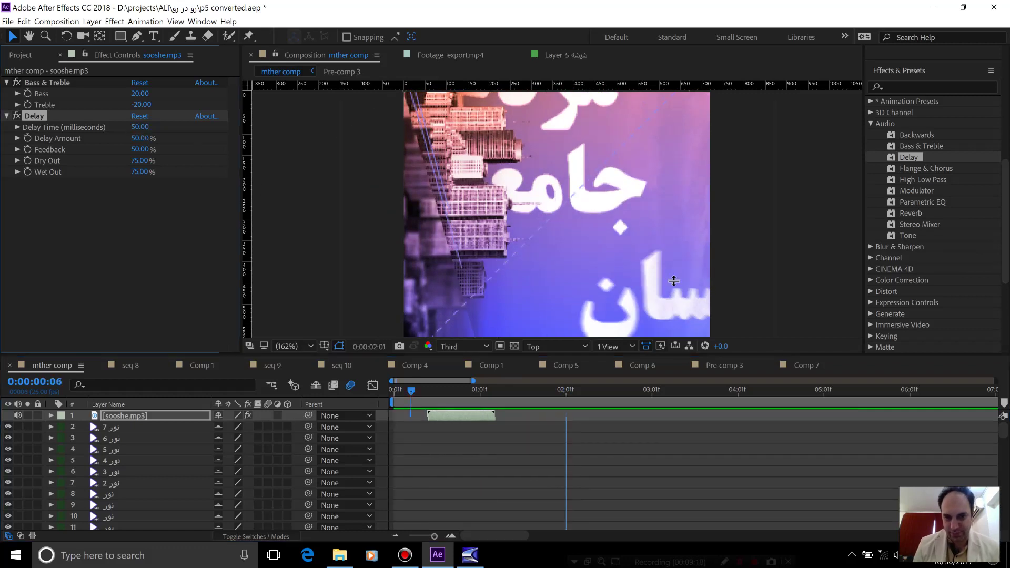
{"action": "left_click", "coordinate": [411, 392]}
{"action": "key", "text": "space"}
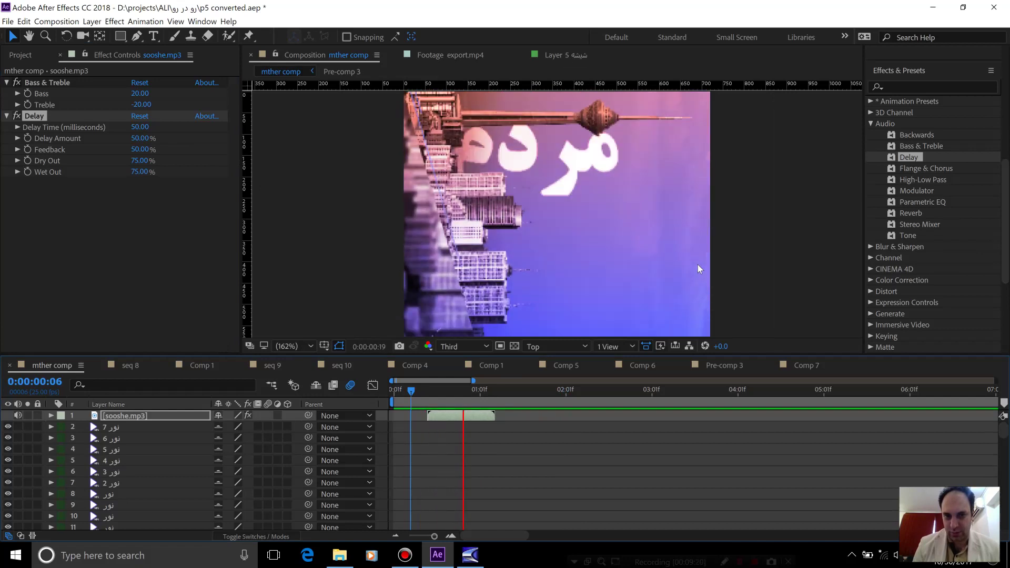
{"action": "key", "text": "space"}
Step: Set the Delay Time to 70 milliseconds and preview the composition from 0:00:00:09
{"action": "left_click", "coordinate": [142, 128]}
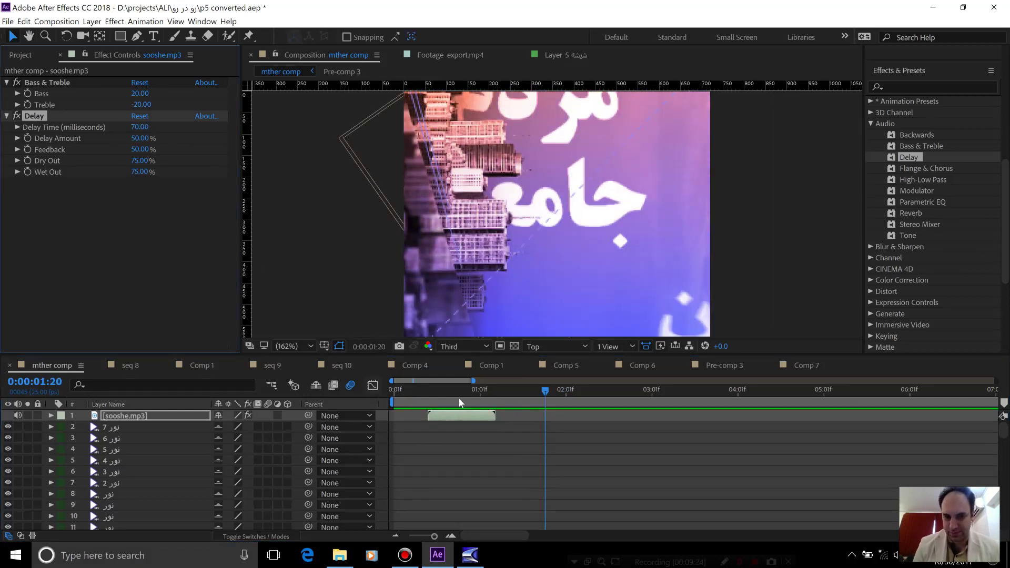
{"action": "key", "text": "space"}
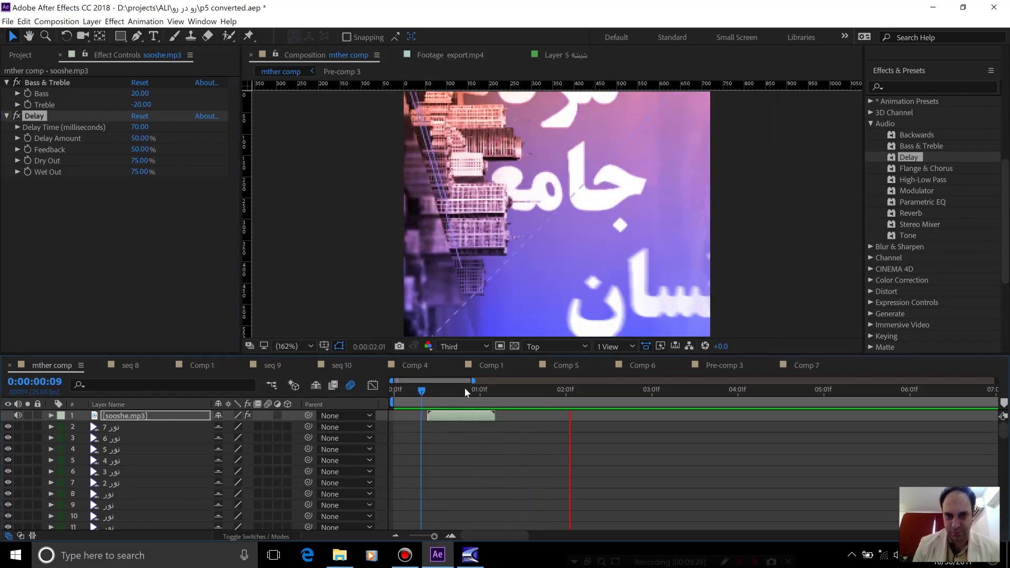
{"action": "key", "text": "space"}
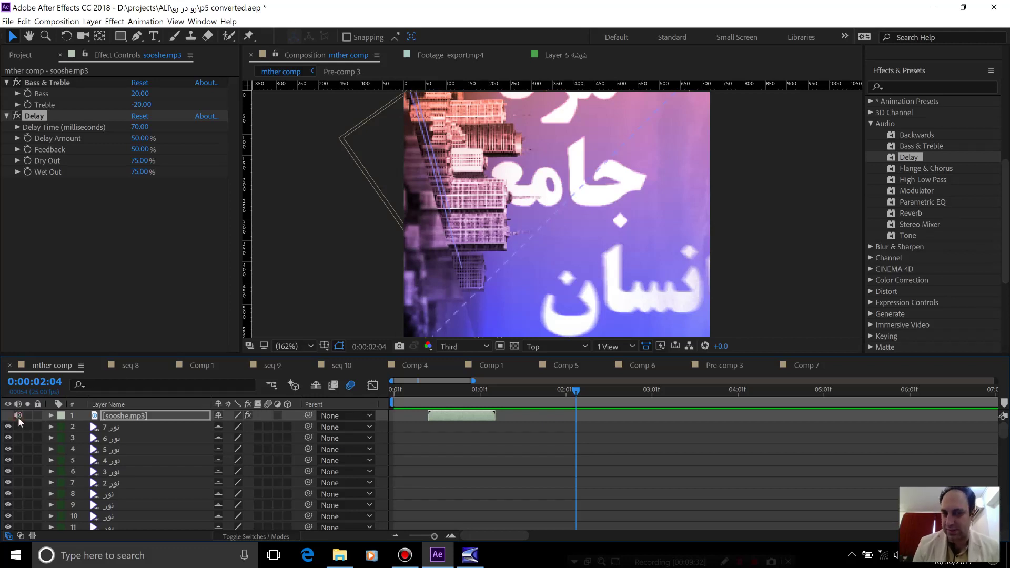
Step: Duplicate the sooshe.mp3 layer and shift the copy to start at about 0:00:01:08, matching the second word's animation
{"action": "left_click", "coordinate": [127, 419]}
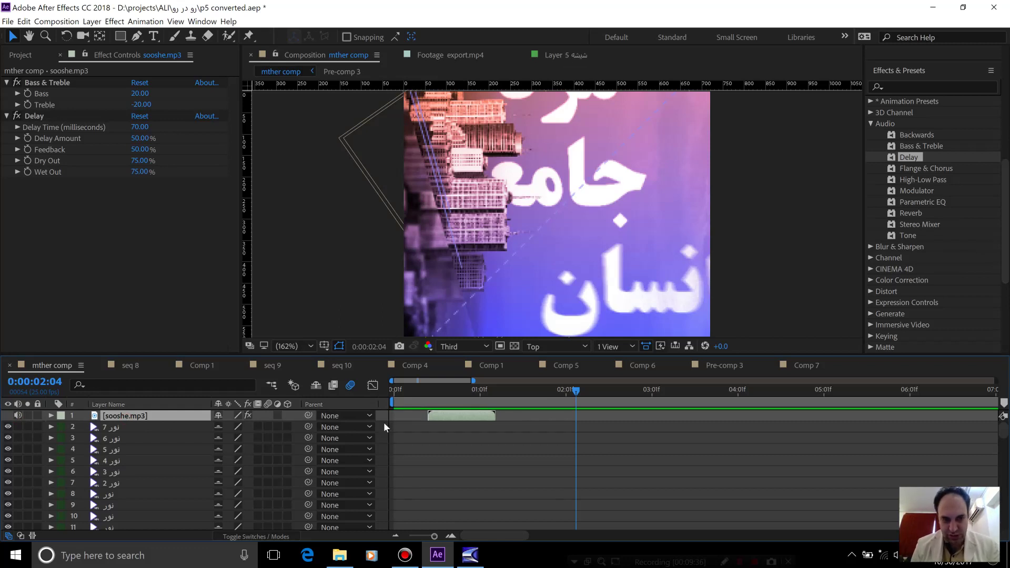
{"action": "key", "text": "ctrl+d"}
{"action": "left_click", "coordinate": [439, 392]}
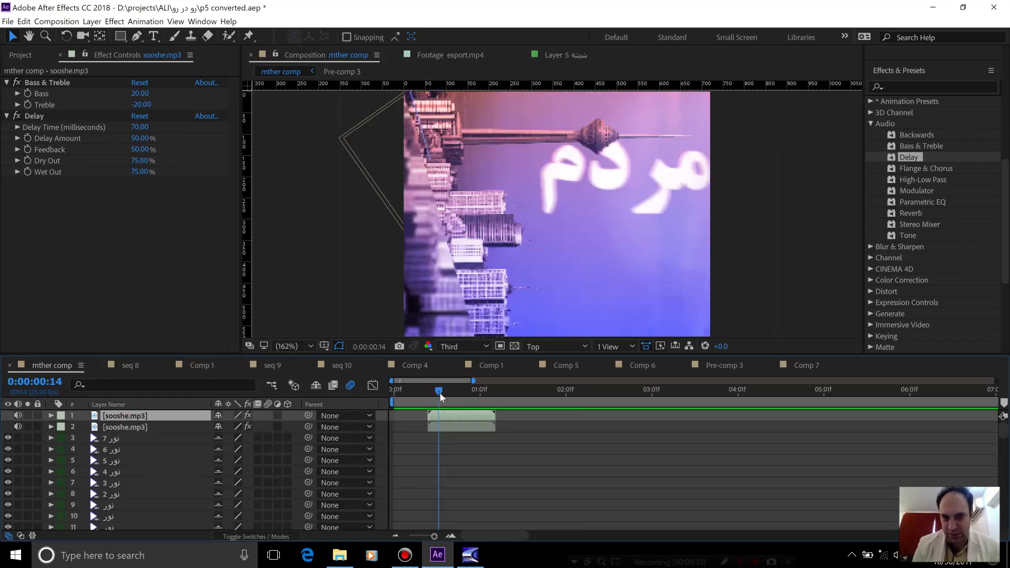
{"action": "left_click_drag", "start_coordinate": [441, 397], "coordinate": [528, 394]}
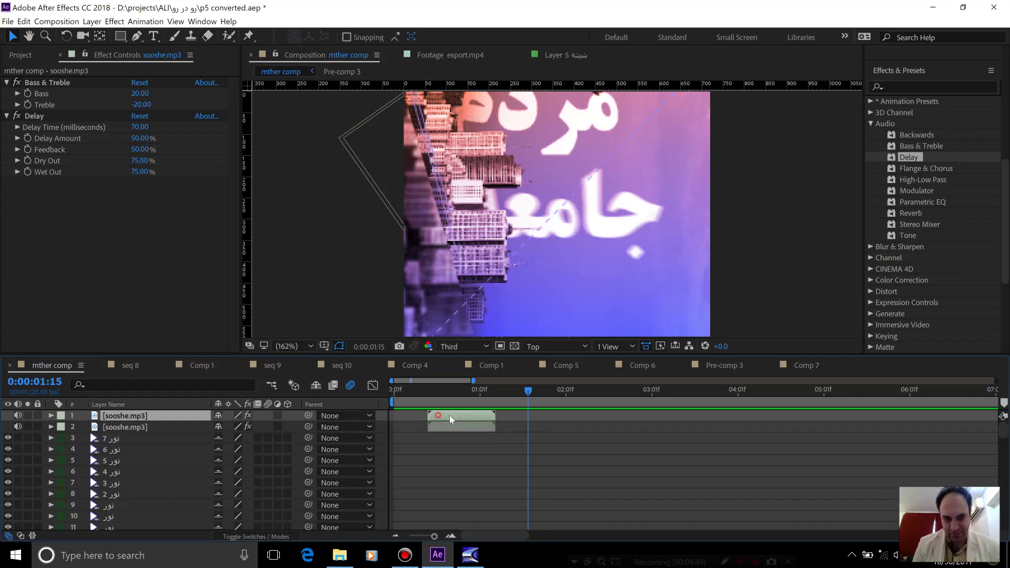
{"action": "left_click_drag", "start_coordinate": [437, 415], "coordinate": [517, 419]}
Step: Preview the timing of both swoosh layers from 0:00:00:23 and from 0:00:00:10
{"action": "left_click", "coordinate": [469, 392]}
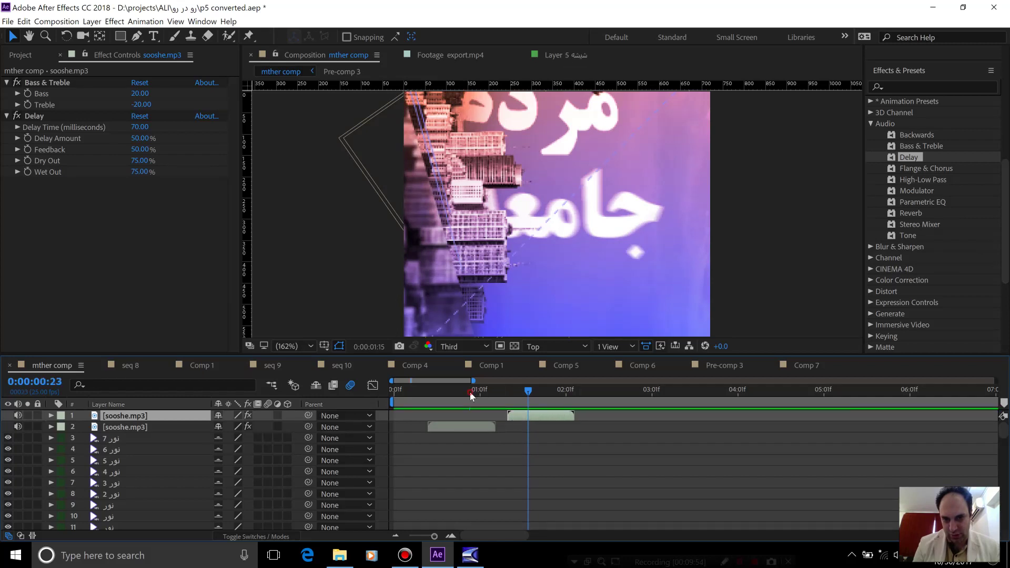
{"action": "key", "text": "space"}
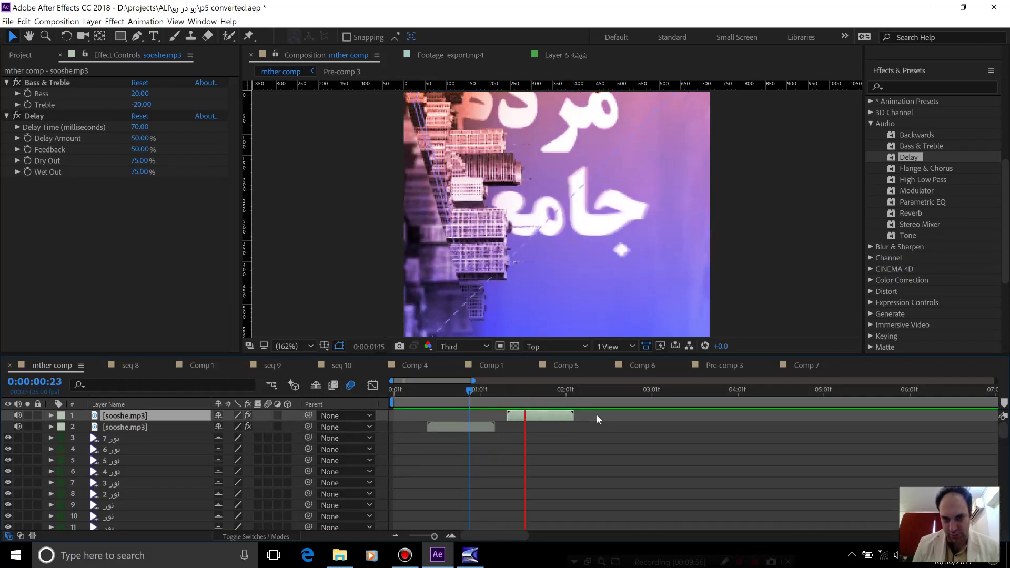
{"action": "key", "text": "space"}
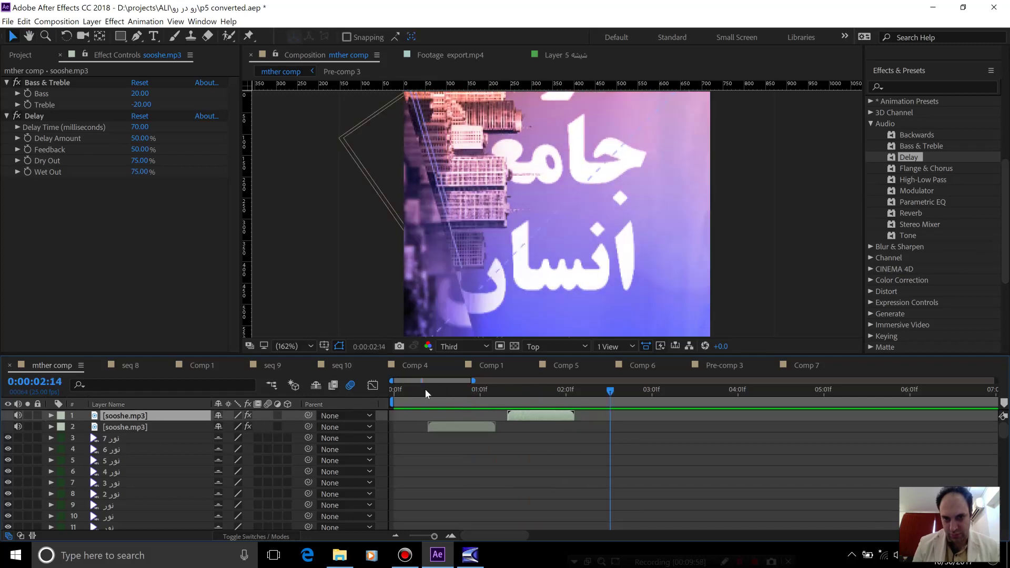
{"action": "left_click", "coordinate": [426, 389]}
{"action": "key", "text": "space"}
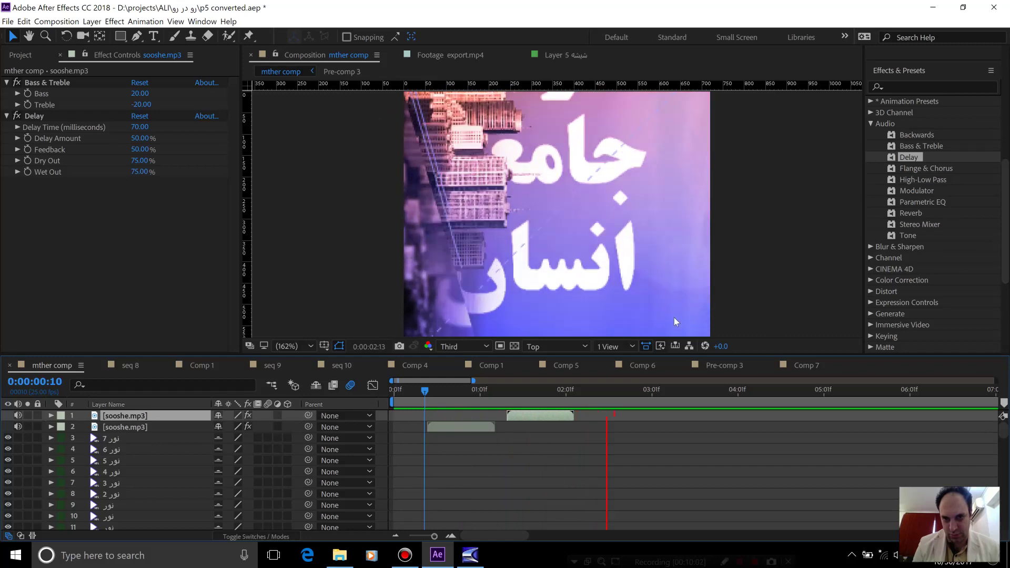
{"action": "left_click_drag", "start_coordinate": [478, 389], "coordinate": [425, 399]}
{"action": "key", "text": "space"}
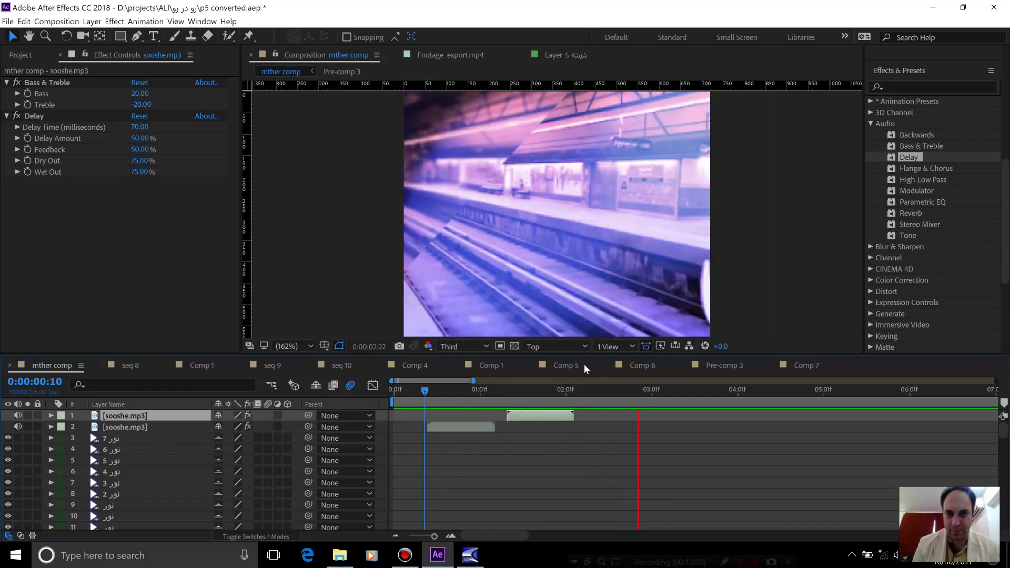
{"action": "key", "text": "space"}
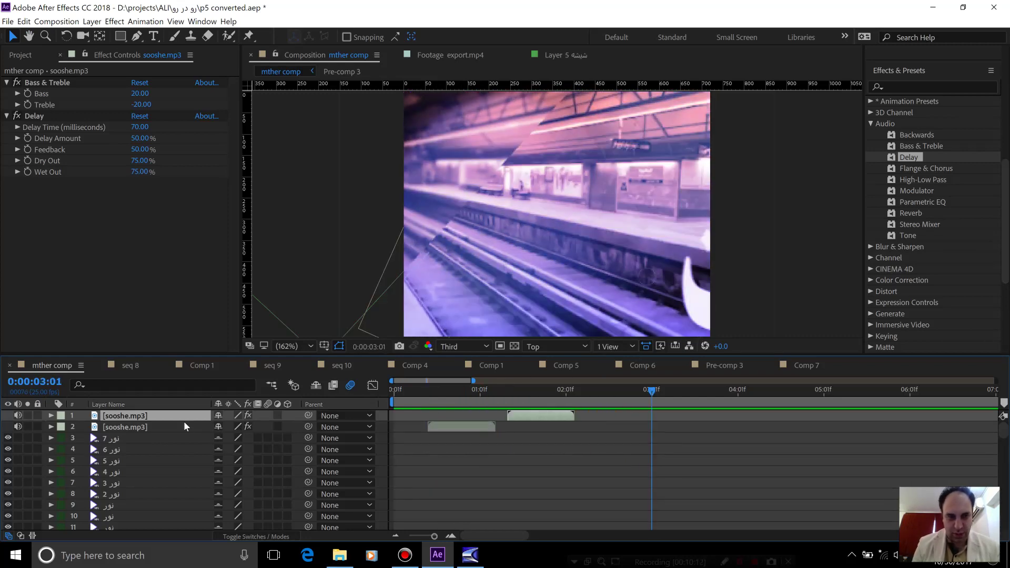
Step: Duplicate the second swoosh layer, shift the copy to start at about 0:00:02:06, and preview from 0:00:00:18
{"action": "key", "text": "ctrl+d"}
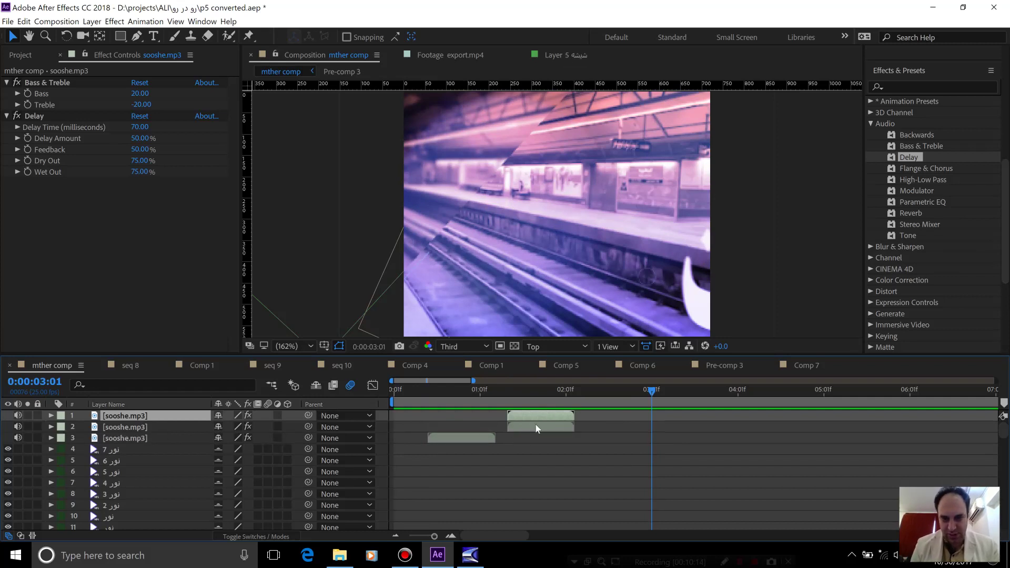
{"action": "left_click", "coordinate": [544, 394]}
{"action": "left_click_drag", "start_coordinate": [544, 393], "coordinate": [599, 420]}
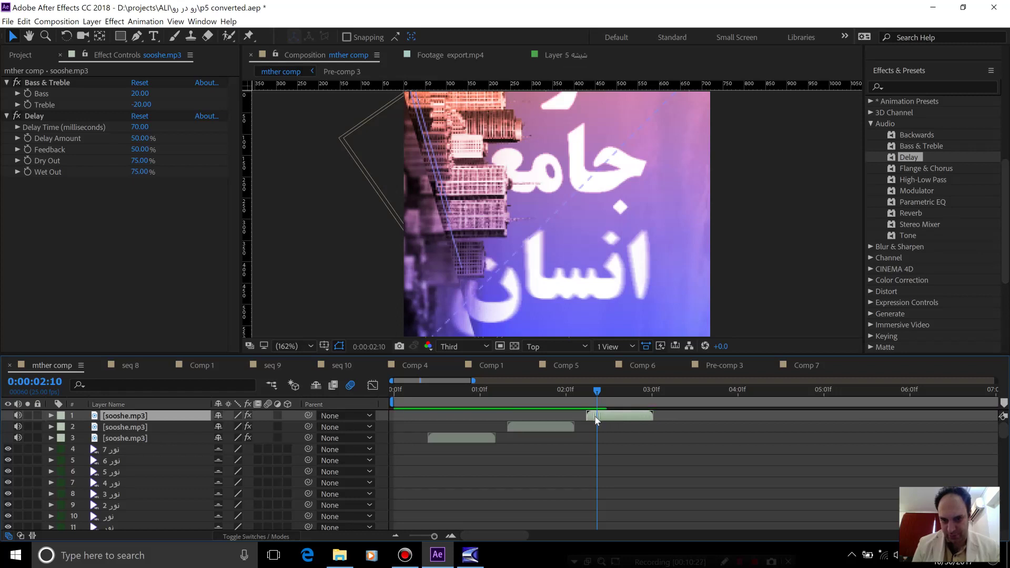
{"action": "left_click", "coordinate": [451, 391]}
{"action": "key", "text": "space"}
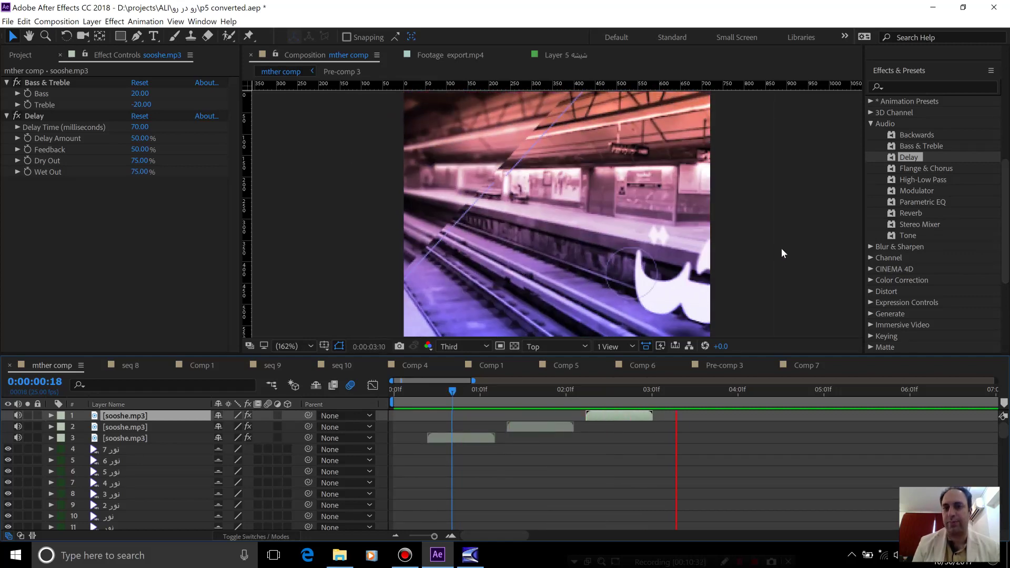
{"action": "key", "text": "space"}
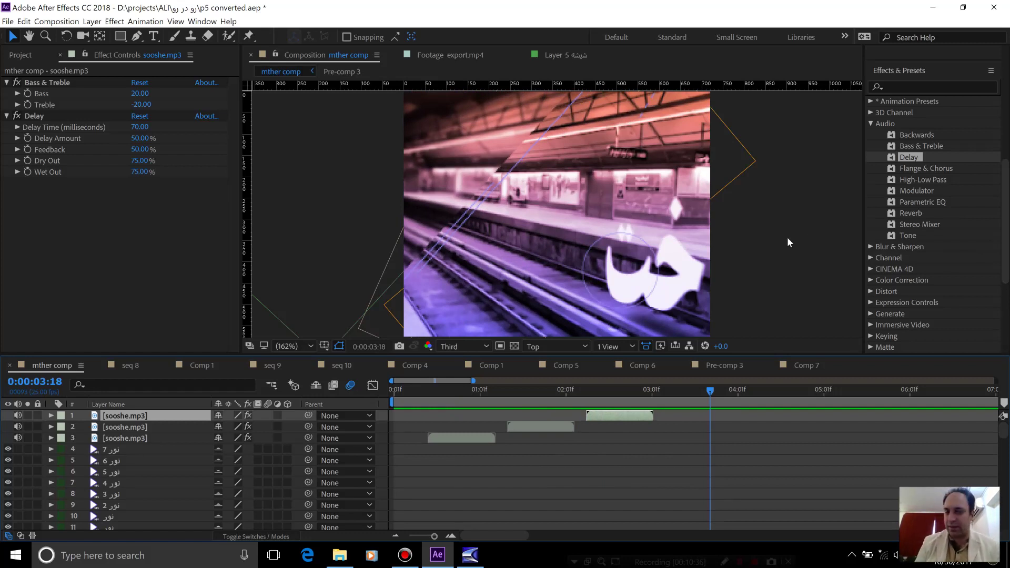
Step: Set the composition preview resolution to Quarter and preview the three swooshes from 0:00:00:01 and 0:00:00:10
{"action": "left_click", "coordinate": [468, 347]}
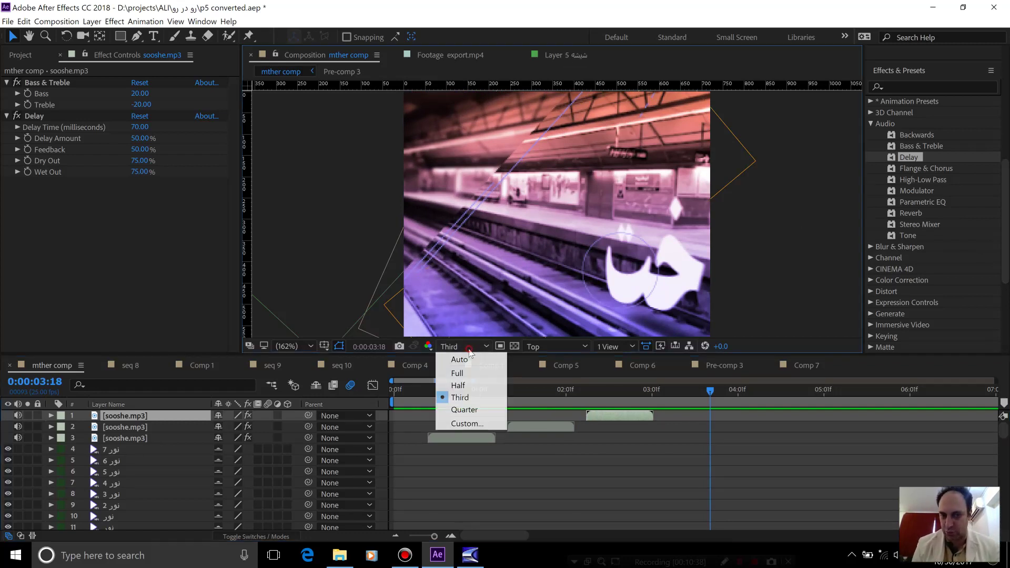
{"action": "left_click", "coordinate": [459, 405]}
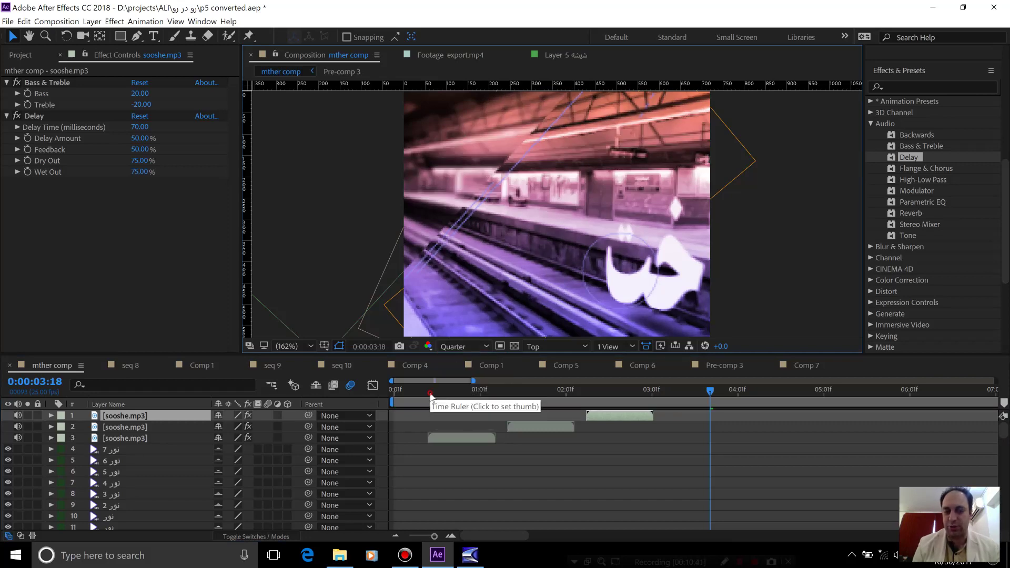
{"action": "left_click", "coordinate": [364, 399]}
{"action": "key", "text": "Home"}
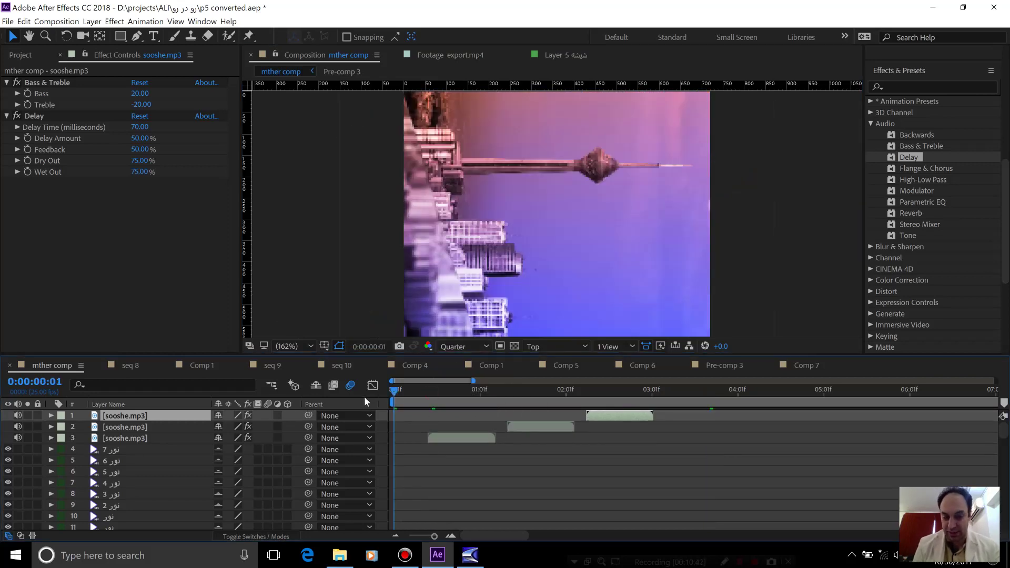
{"action": "key", "text": "space"}
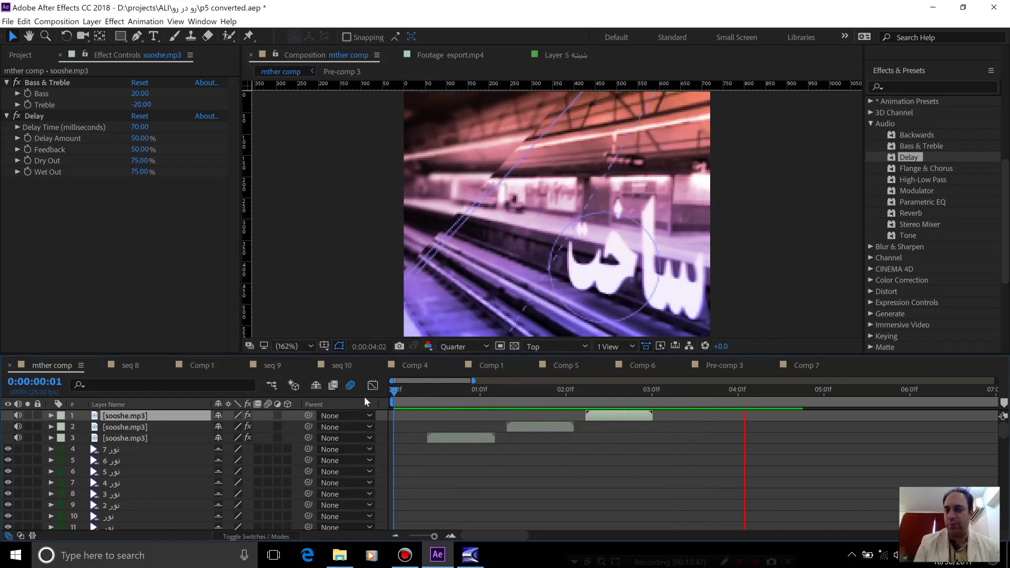
{"action": "key", "text": "space"}
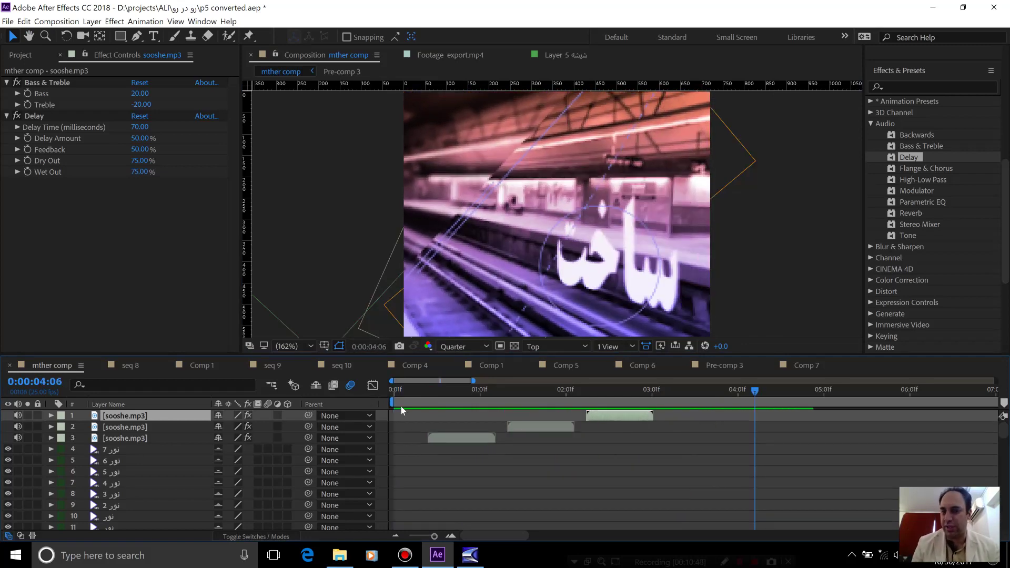
{"action": "left_click_drag", "start_coordinate": [440, 392], "coordinate": [424, 392]}
{"action": "key", "text": "space"}
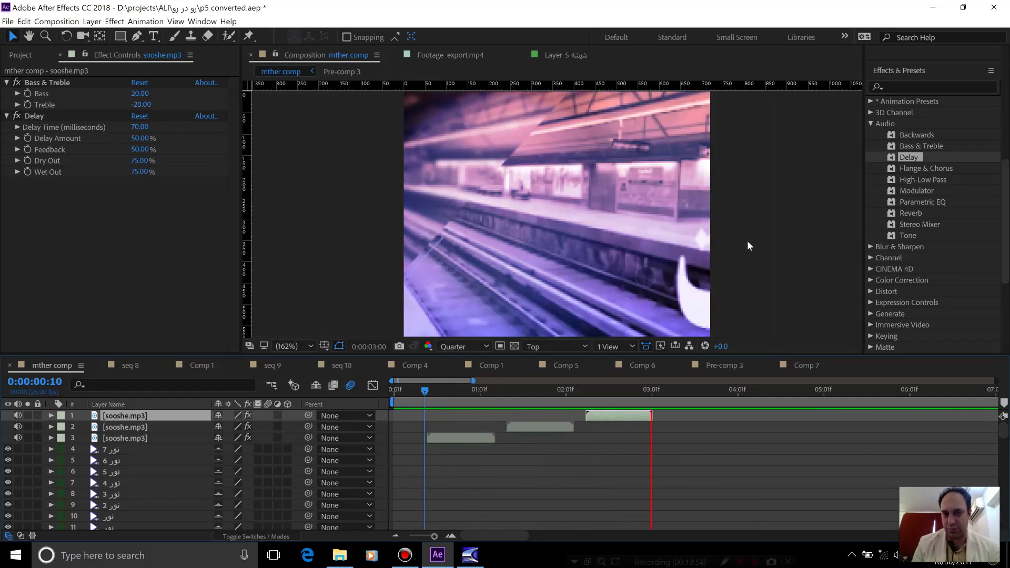
{"action": "key", "text": "space"}
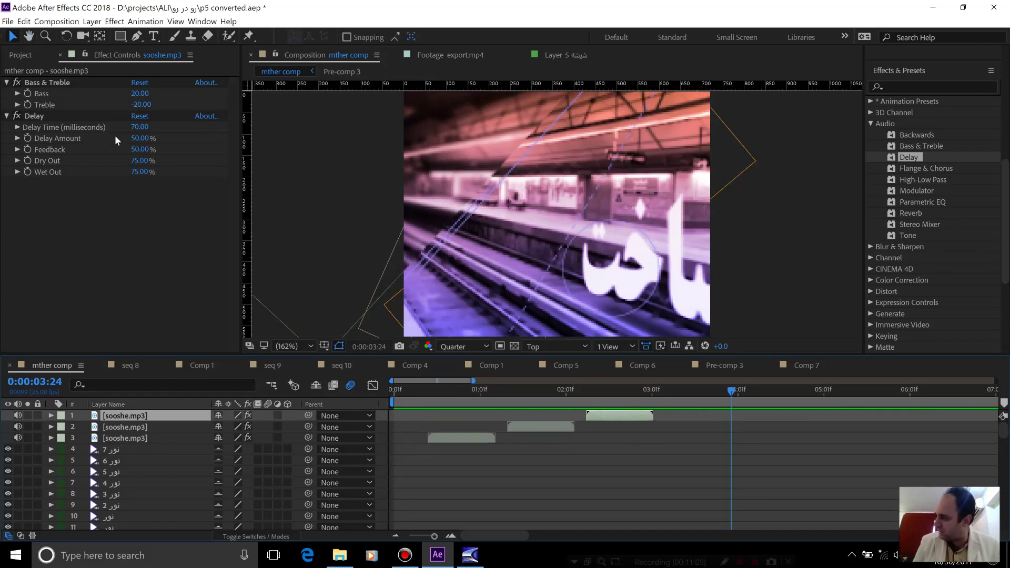
Step: Delete all three sooshe.mp3 layers from mther comp and bring up the project's item list
{"action": "left_click", "coordinate": [105, 438], "text": "shift"}
{"action": "key", "text": "Delete"}
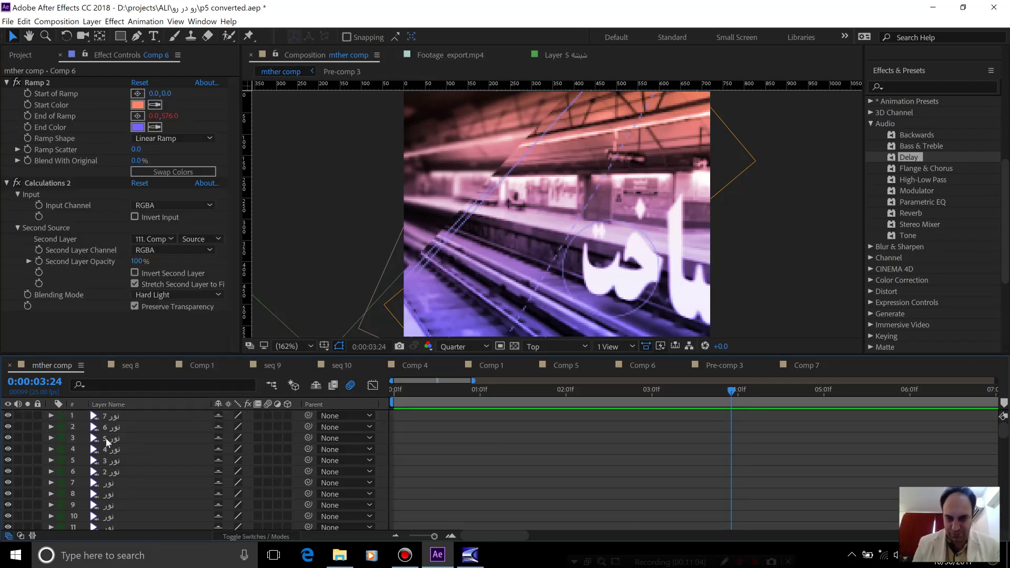
{"action": "left_click", "coordinate": [21, 55]}
Step: Open Animation Composer, place it narrowed beside the composition view, and shift the view so the frame stays uncovered
{"action": "left_click", "coordinate": [204, 21]}
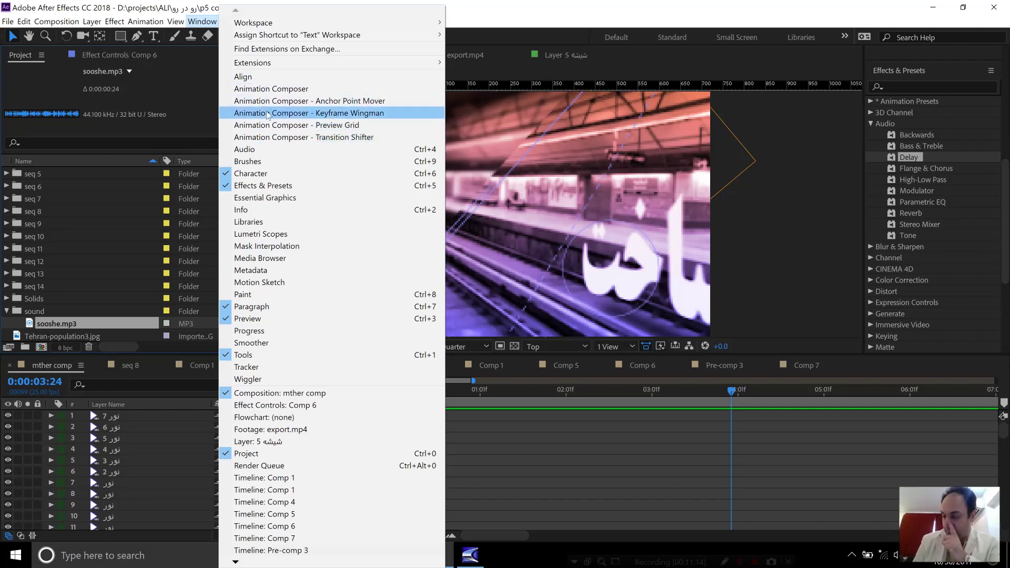
{"action": "left_click", "coordinate": [277, 89]}
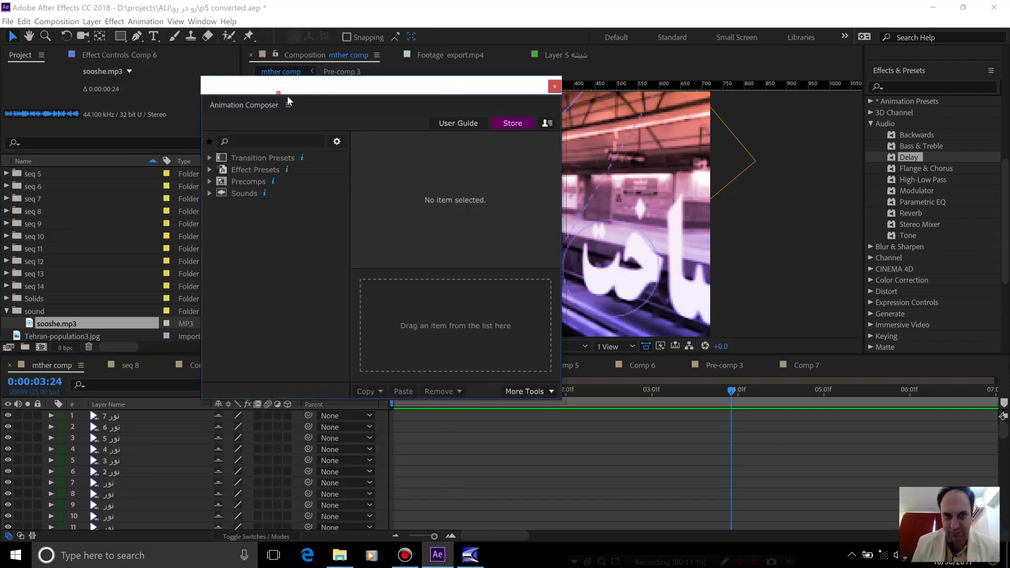
{"action": "left_click_drag", "start_coordinate": [287, 96], "coordinate": [718, 77]}
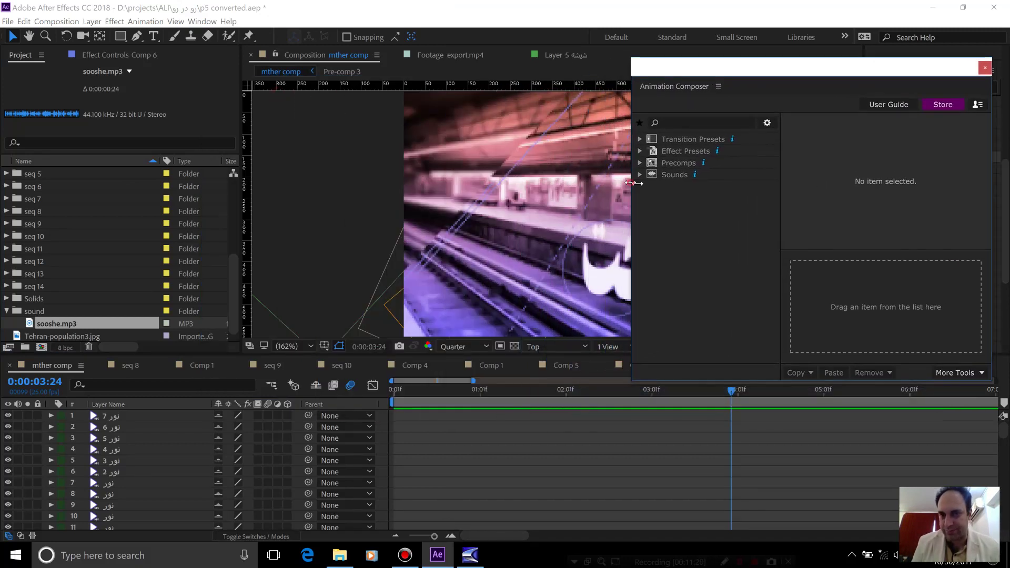
{"action": "left_click_drag", "start_coordinate": [631, 182], "coordinate": [670, 191]}
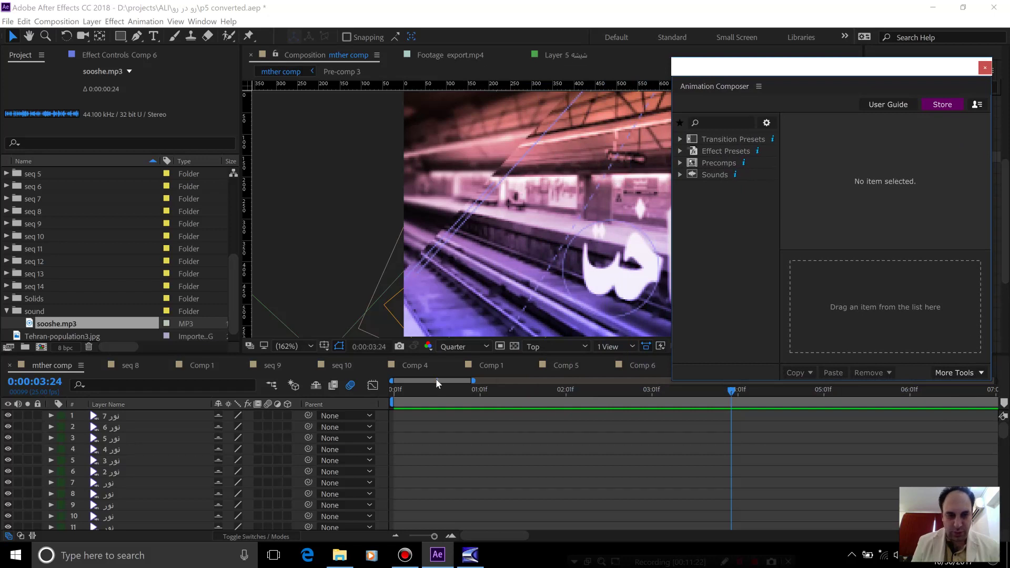
{"action": "key", "text": "h"}
{"action": "left_click_drag", "start_coordinate": [436, 233], "coordinate": [362, 235]}
{"action": "key", "text": "v"}
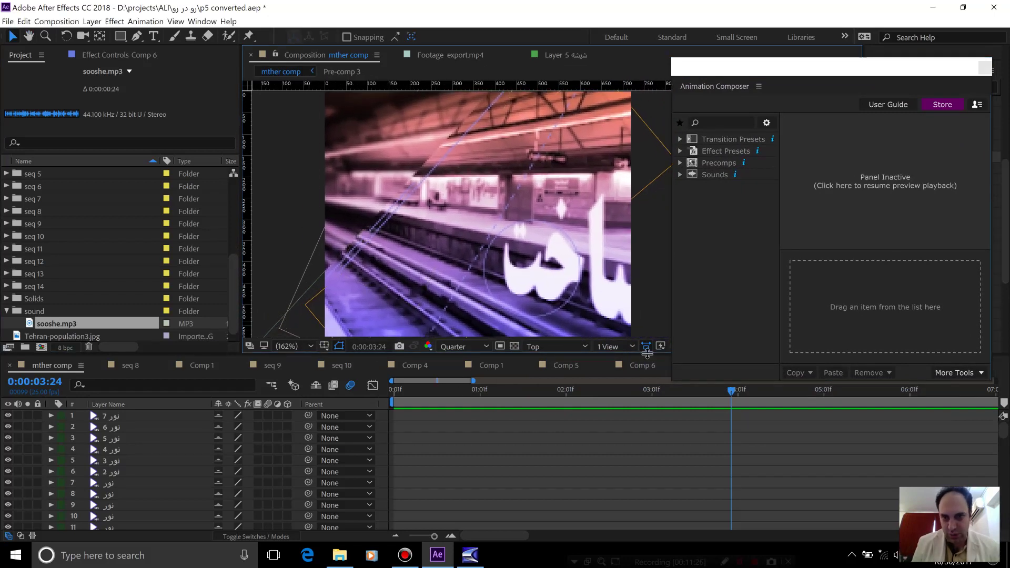
Step: From 0:00:00:01, audition Slide Box High 02.wav and Slide Pencil Wood Short 04.wav in Animation Composer's Slide sounds
{"action": "left_click", "coordinate": [394, 391]}
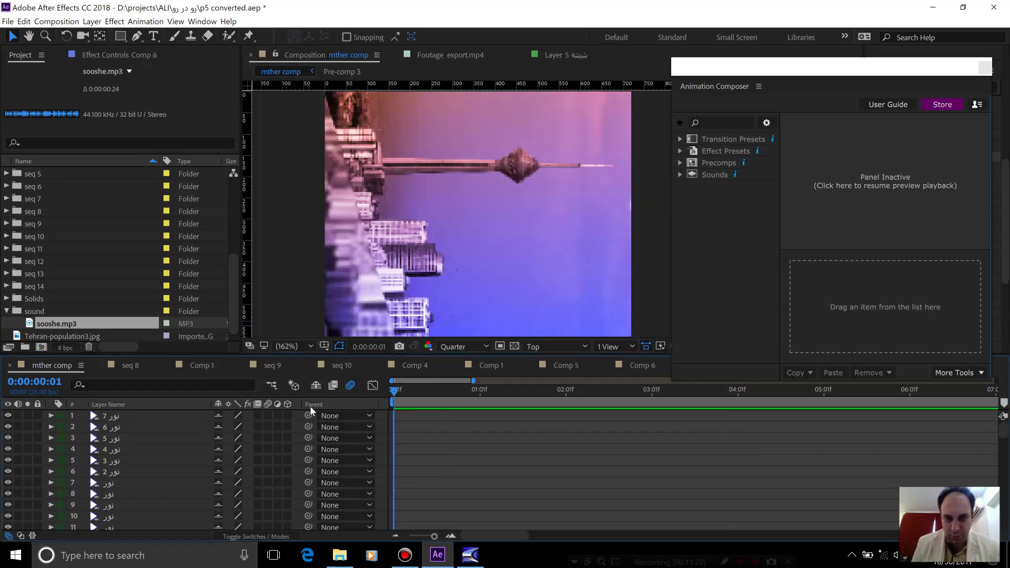
{"action": "left_click", "coordinate": [679, 175]}
{"action": "left_click", "coordinate": [692, 187]}
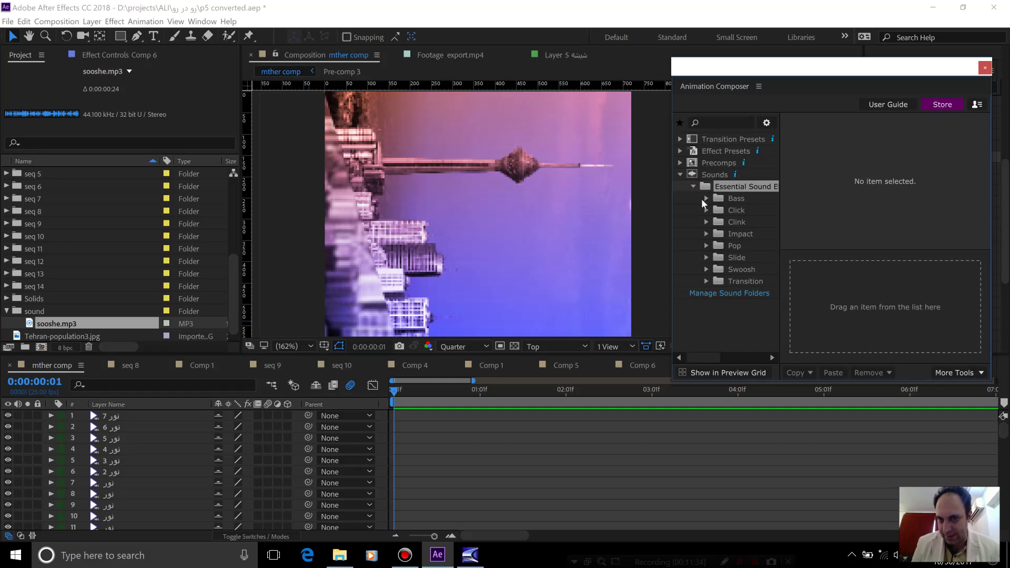
{"action": "left_click", "coordinate": [706, 257]}
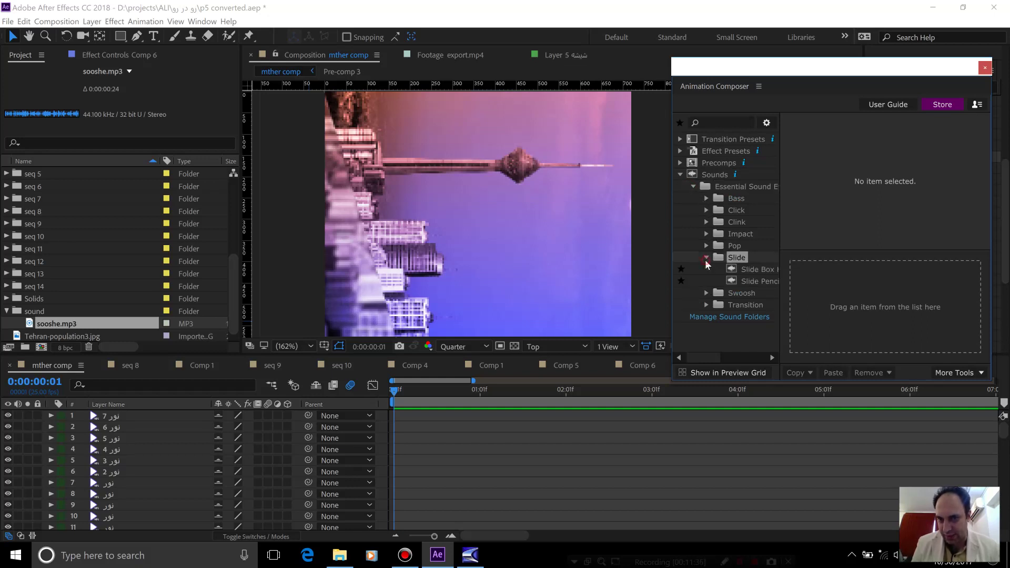
{"action": "left_click", "coordinate": [743, 271]}
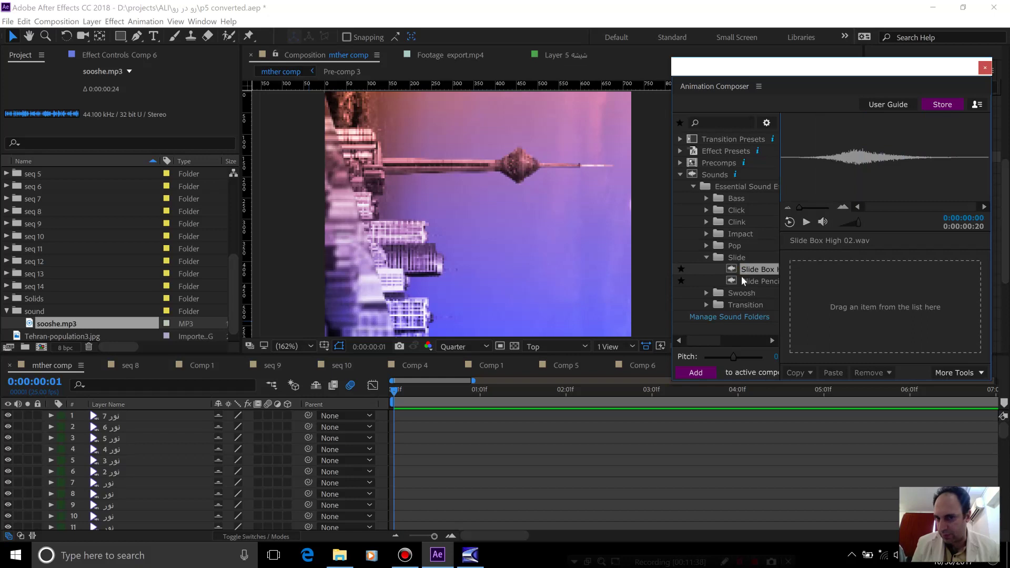
{"action": "left_click", "coordinate": [744, 280]}
{"action": "left_click", "coordinate": [743, 271]}
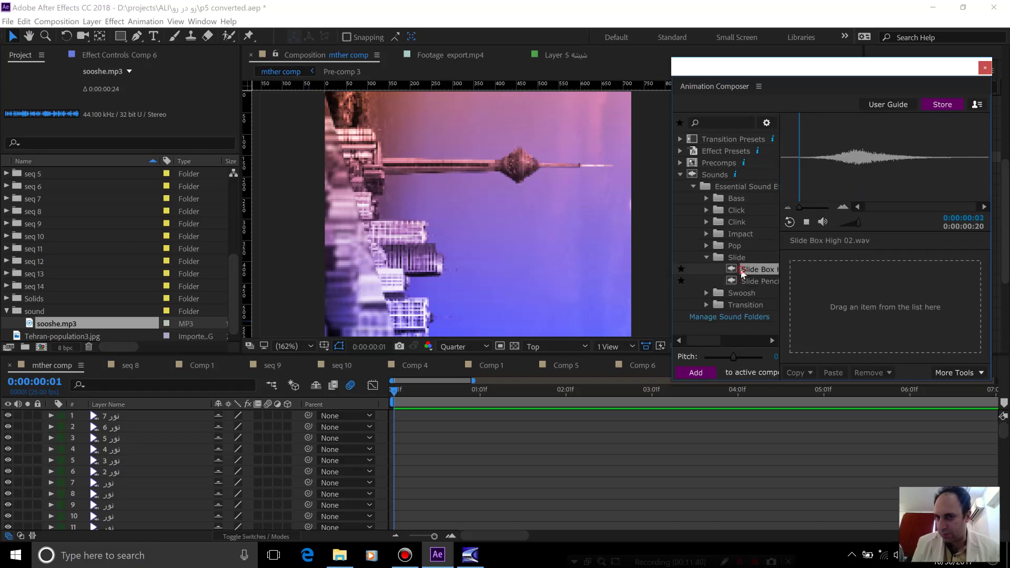
{"action": "left_click", "coordinate": [742, 282]}
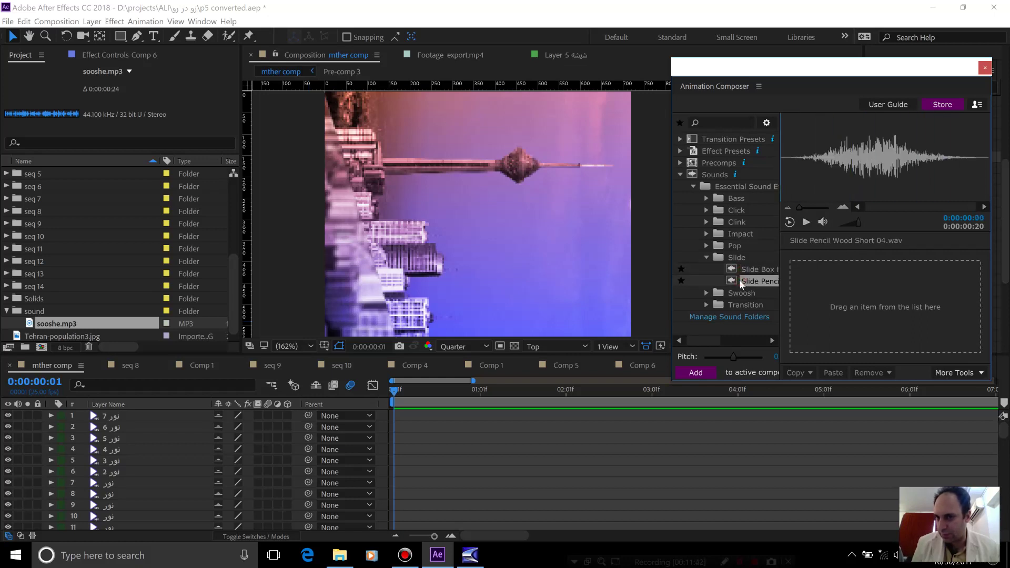
{"action": "left_click", "coordinate": [741, 271]}
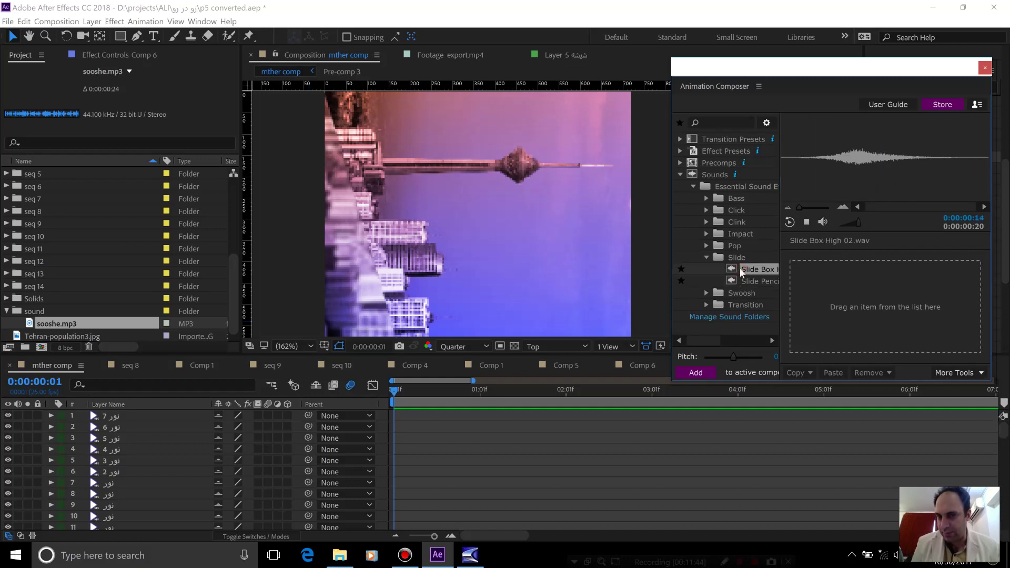
Step: Expand the Clink sounds in Animation Composer and audition Clink Glitter 02.wav
{"action": "left_click", "coordinate": [706, 223]}
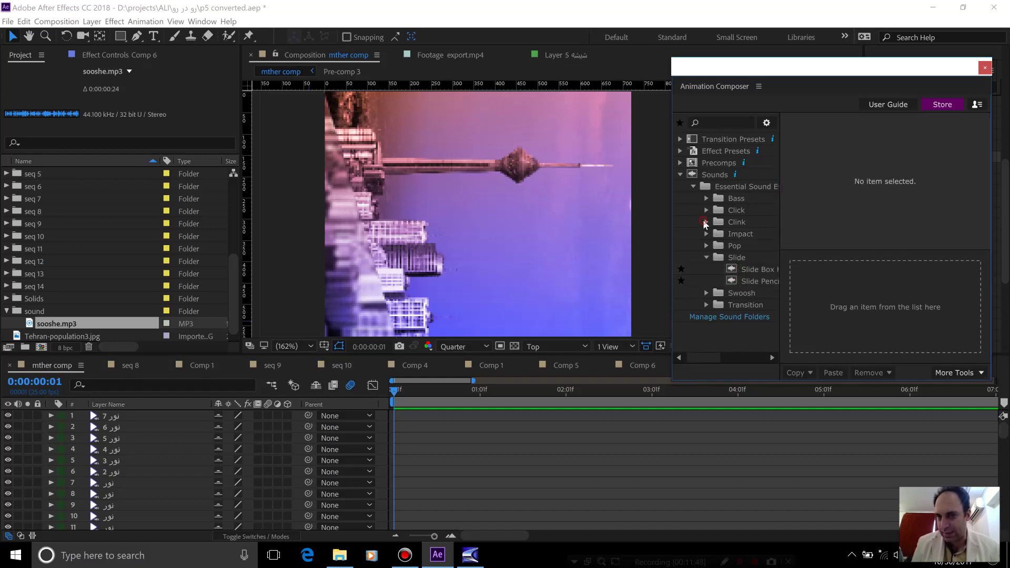
{"action": "left_click", "coordinate": [707, 225]}
{"action": "left_click", "coordinate": [739, 235]}
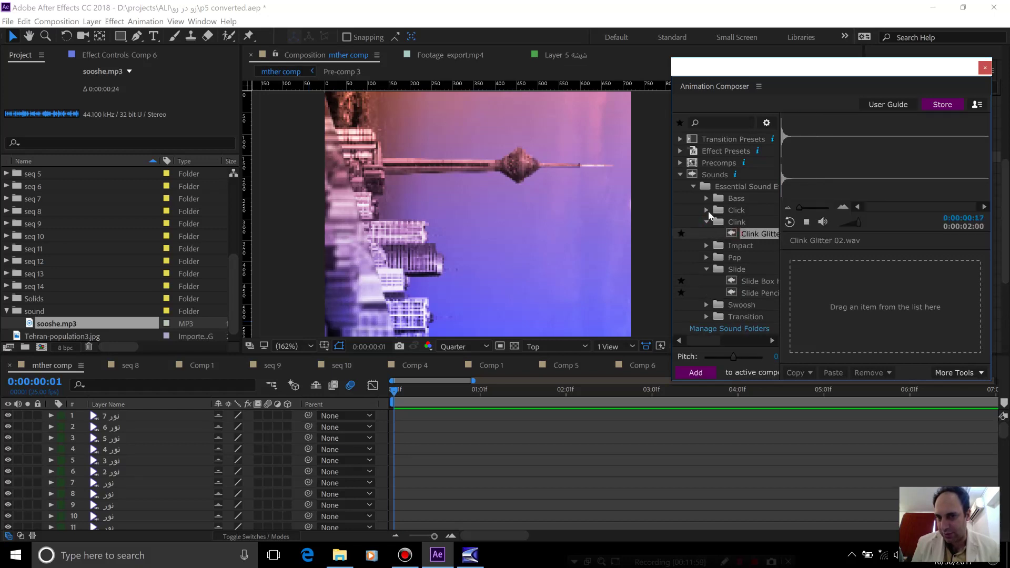
Step: Expand the Click and Bass sounds in Animation Composer and audition a Click sound and Bass Bend 01.wav
{"action": "left_click", "coordinate": [707, 210]}
{"action": "left_click", "coordinate": [743, 234]}
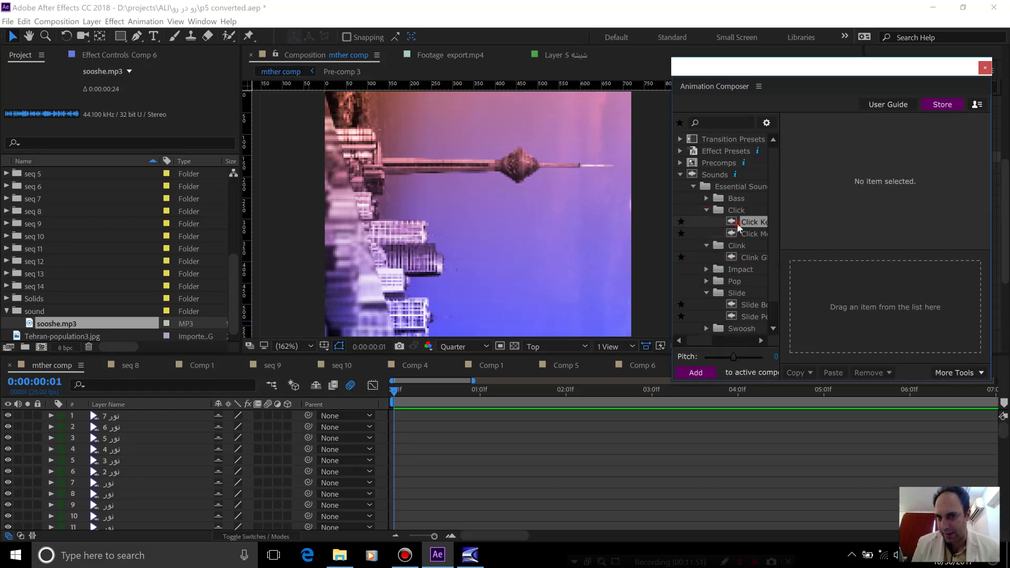
{"action": "left_click", "coordinate": [706, 200]}
{"action": "left_click", "coordinate": [734, 212]}
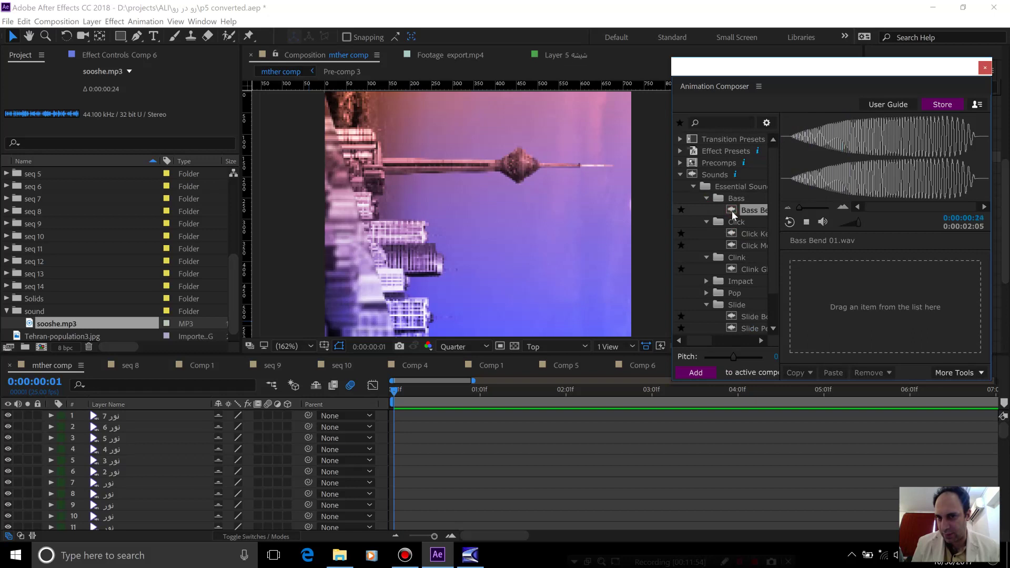
Step: Audition the Impact sounds, add Impact Big Theatrical 02.wav to mther comp at 0:00:00:01, and preview it
{"action": "left_click", "coordinate": [707, 282]}
{"action": "left_click", "coordinate": [742, 294]}
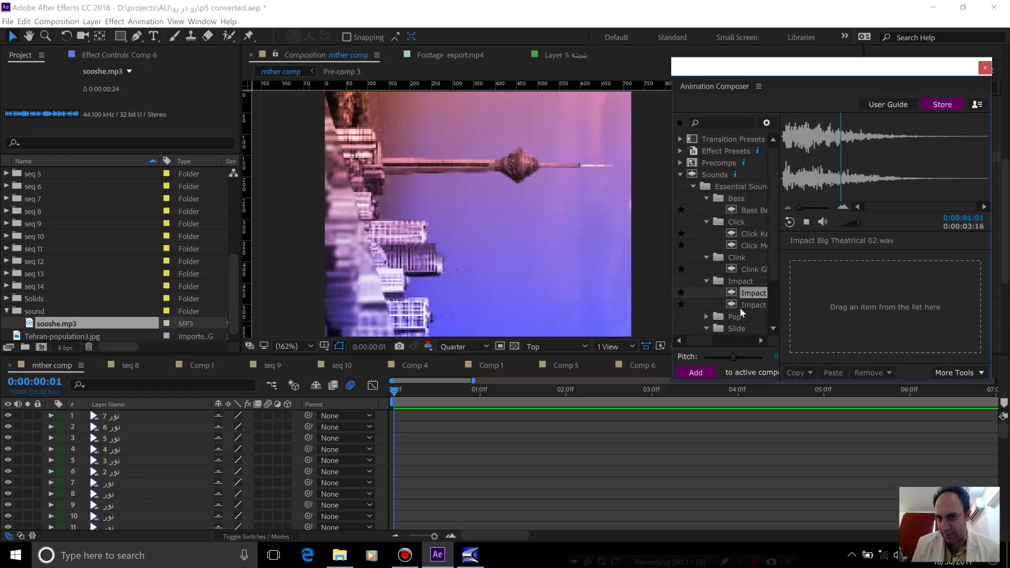
{"action": "left_click", "coordinate": [741, 308]}
{"action": "left_click", "coordinate": [741, 293]}
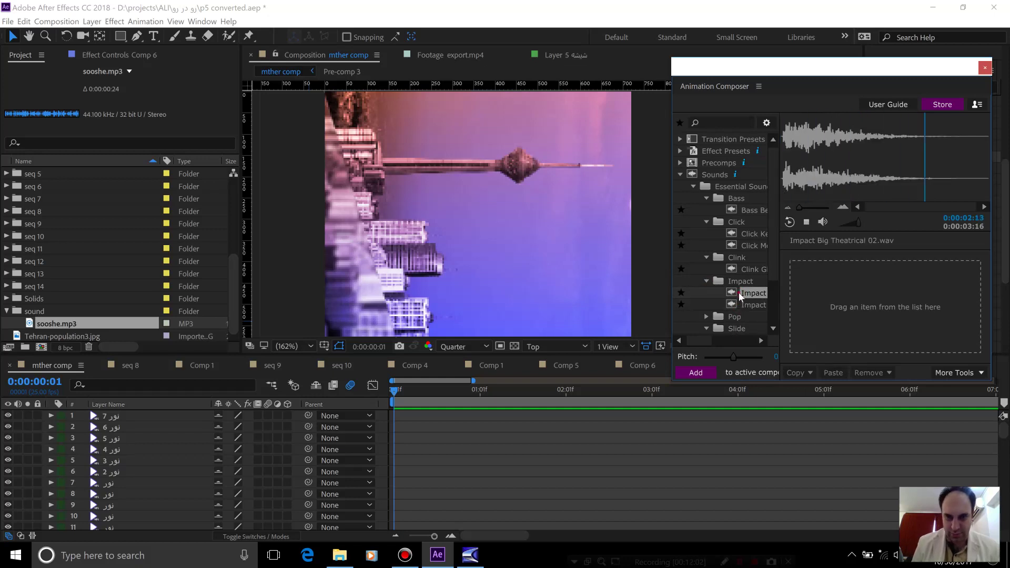
{"action": "left_click_drag", "start_coordinate": [738, 292], "coordinate": [869, 304]}
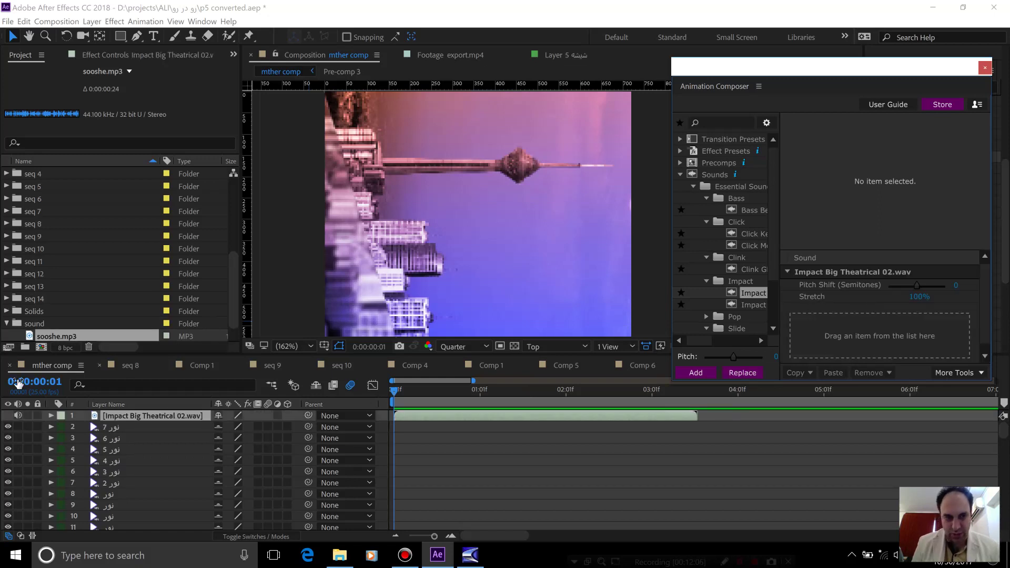
{"action": "key", "text": "space"}
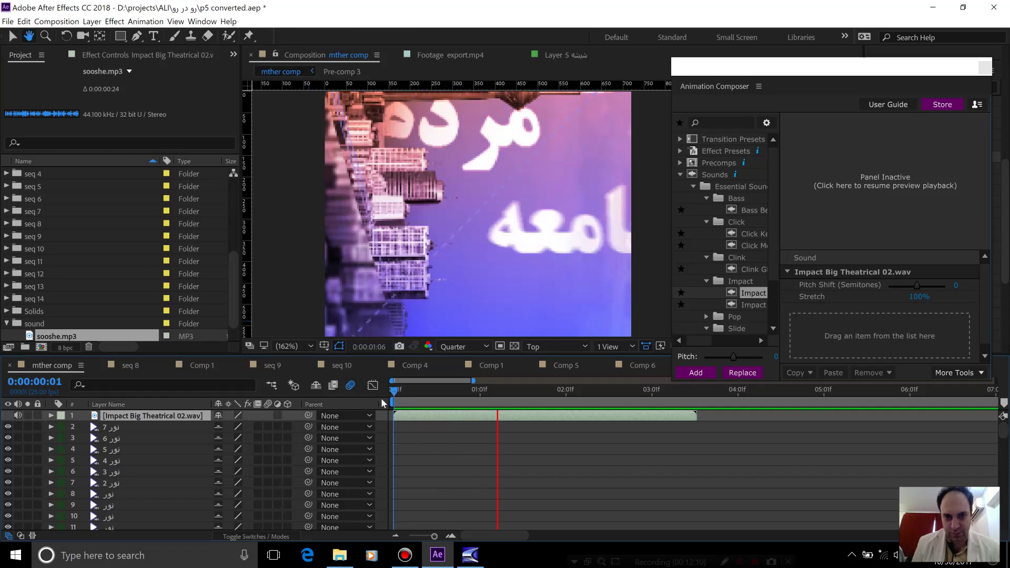
Step: Shift the Impact Big Theatrical 02.wav layer to start at about 0:00:00:20 and play it back from 0:00:00:14
{"action": "left_click", "coordinate": [431, 392]}
{"action": "left_click_drag", "start_coordinate": [432, 394], "coordinate": [474, 419]}
{"action": "left_click_drag", "start_coordinate": [432, 392], "coordinate": [370, 401]}
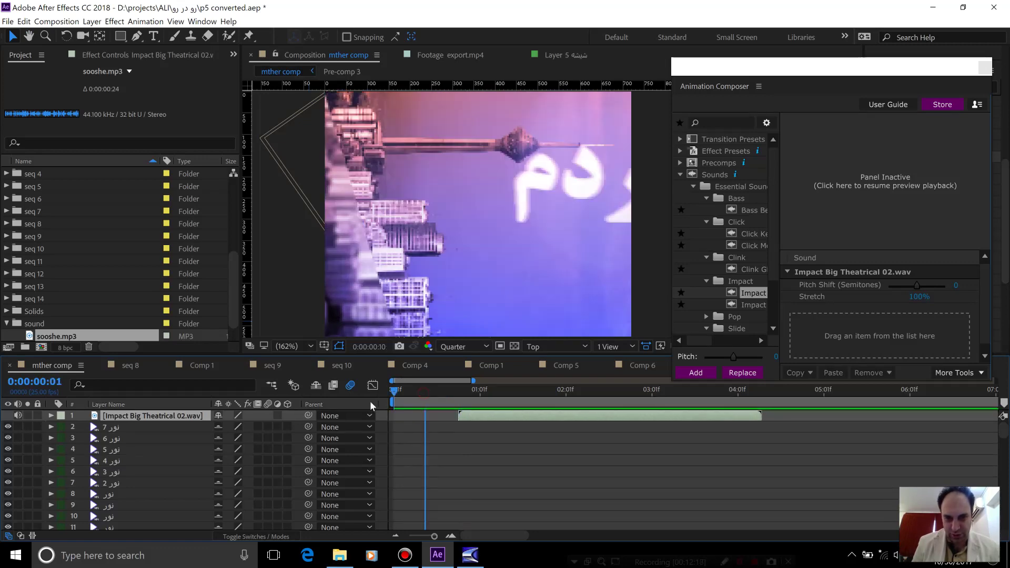
{"action": "key", "text": "space"}
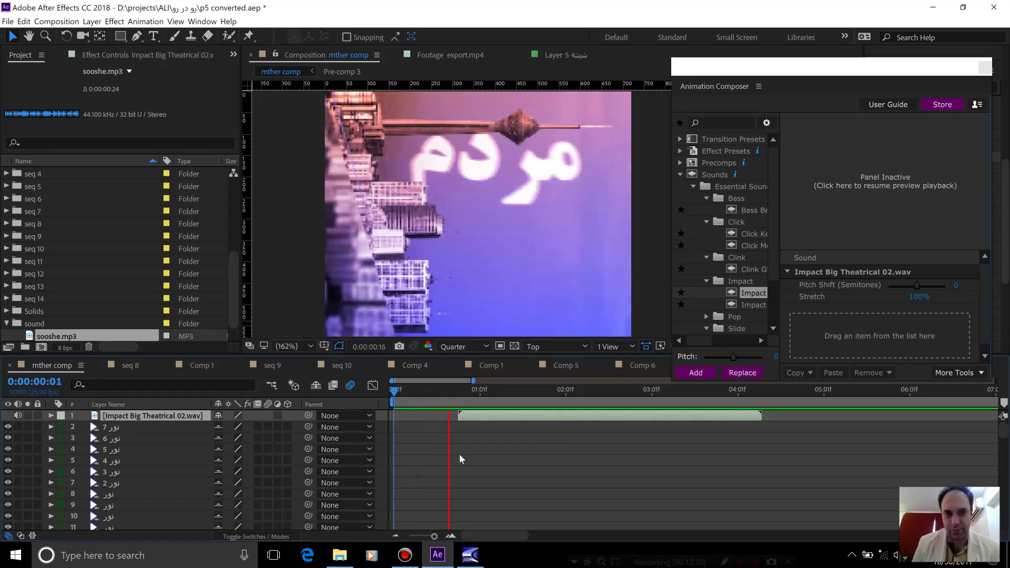
{"action": "left_click", "coordinate": [439, 389]}
{"action": "key", "text": "space"}
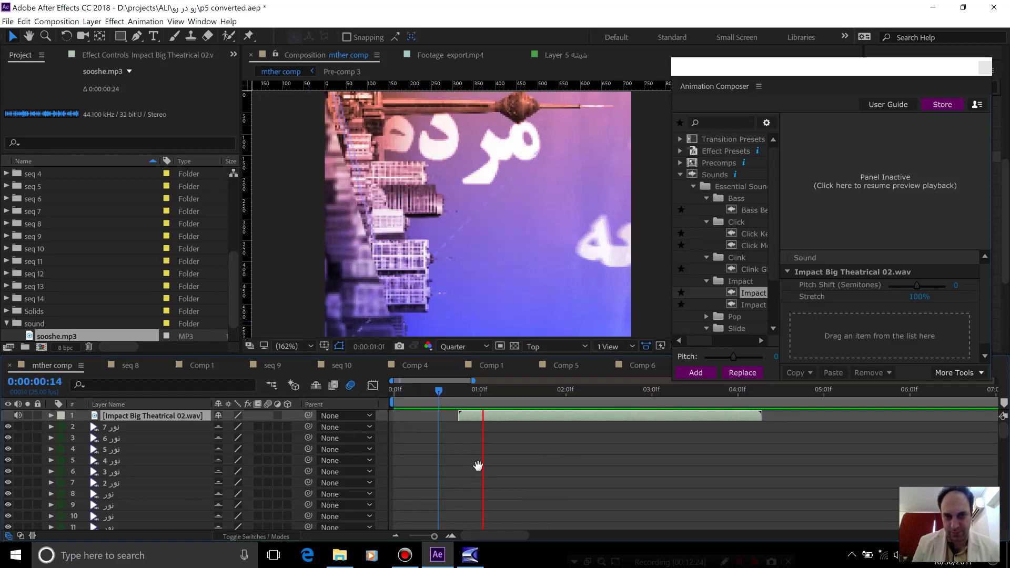
Step: Set the current time to 0:00:00:22, where the first word lands, and reveal the impact sound layer's audio waveform
{"action": "left_click", "coordinate": [458, 389]}
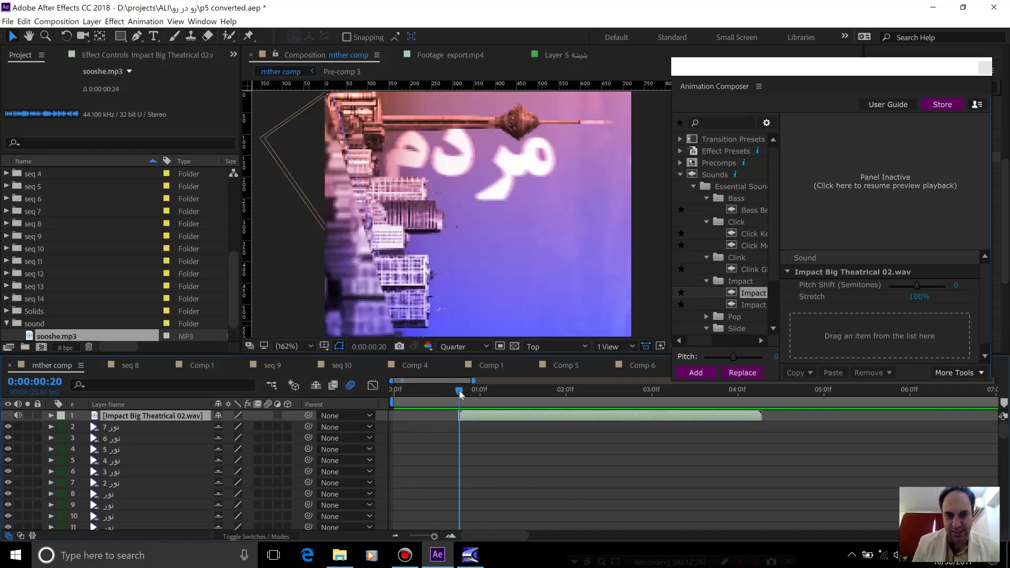
{"action": "key", "text": "Page_Down"}
{"action": "key", "text": "Page_Down"}
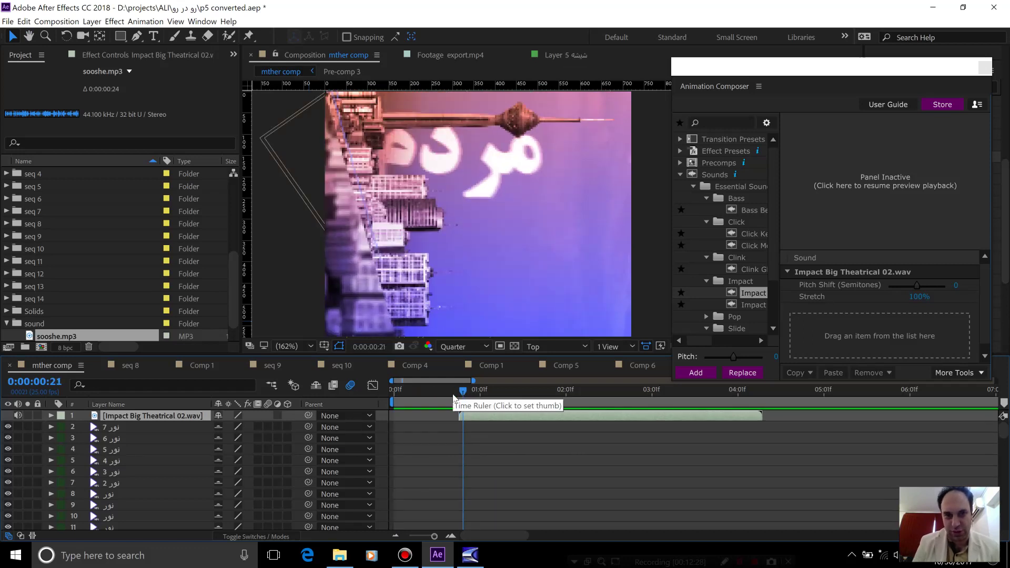
{"action": "key", "text": "Page_Down"}
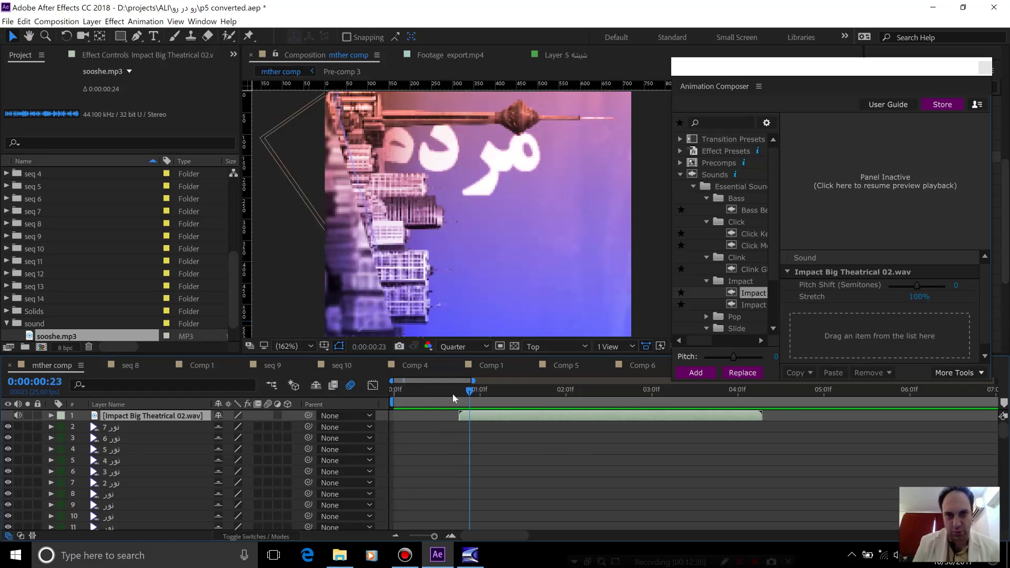
{"action": "key", "text": "Page_Up"}
{"action": "key", "text": "Page_Up"}
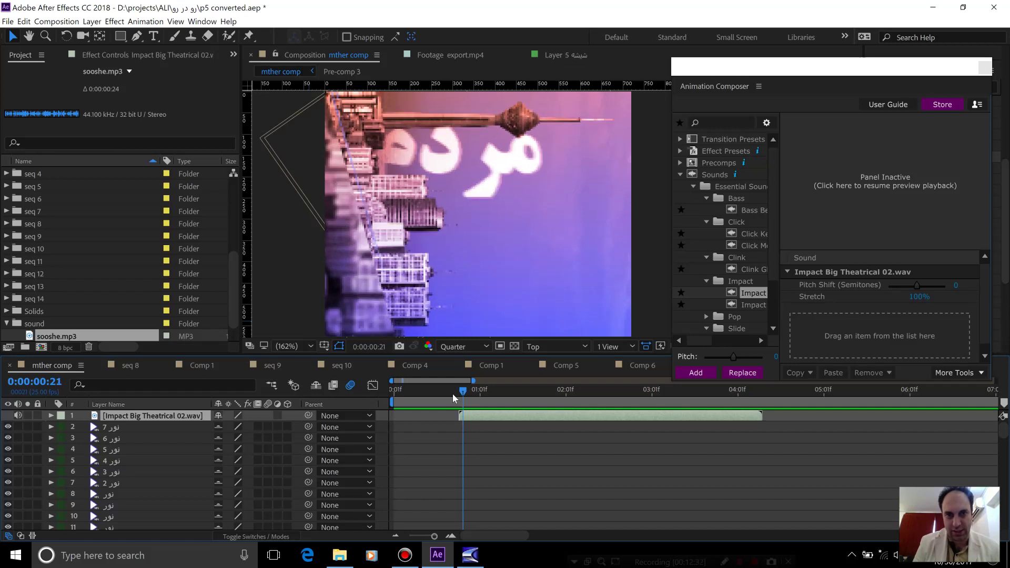
{"action": "key", "text": "Page_Down"}
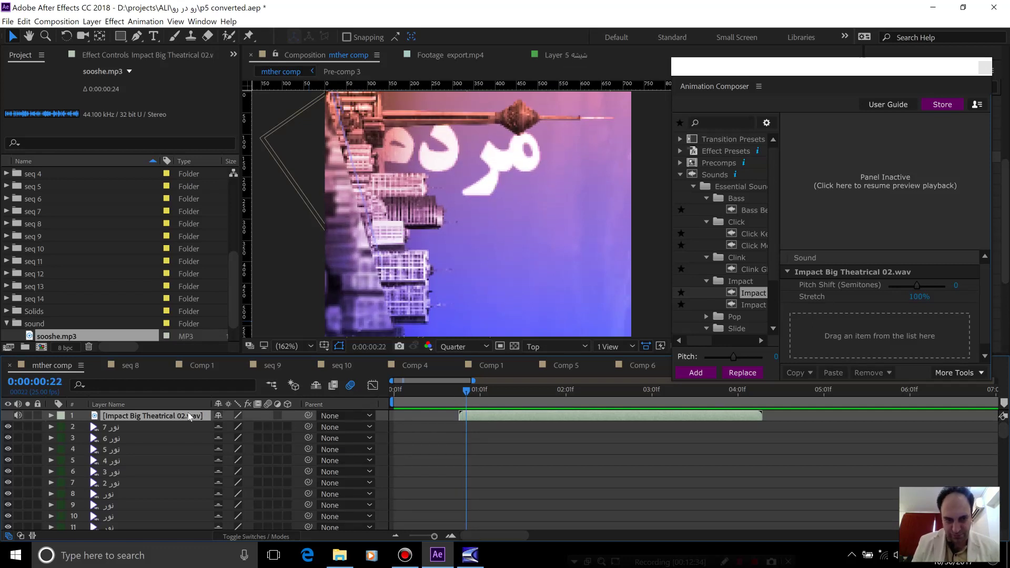
{"action": "left_click", "coordinate": [51, 416]}
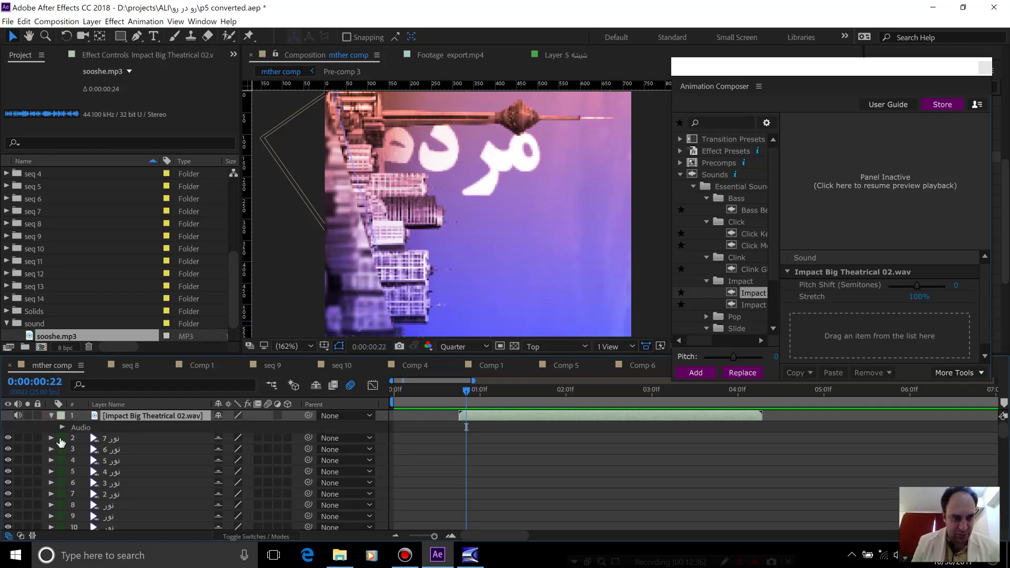
{"action": "left_click", "coordinate": [63, 428]}
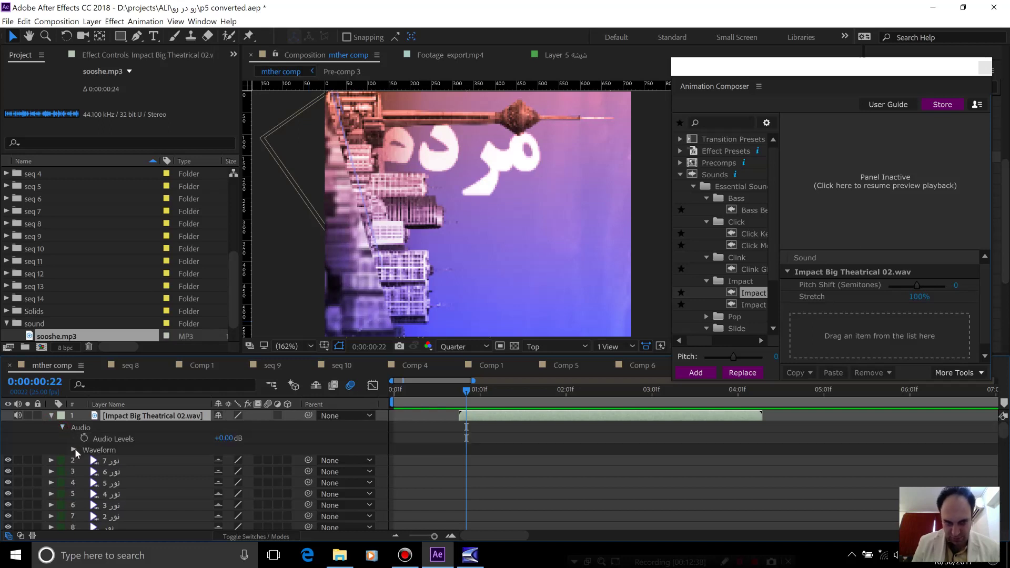
{"action": "left_click", "coordinate": [73, 451]}
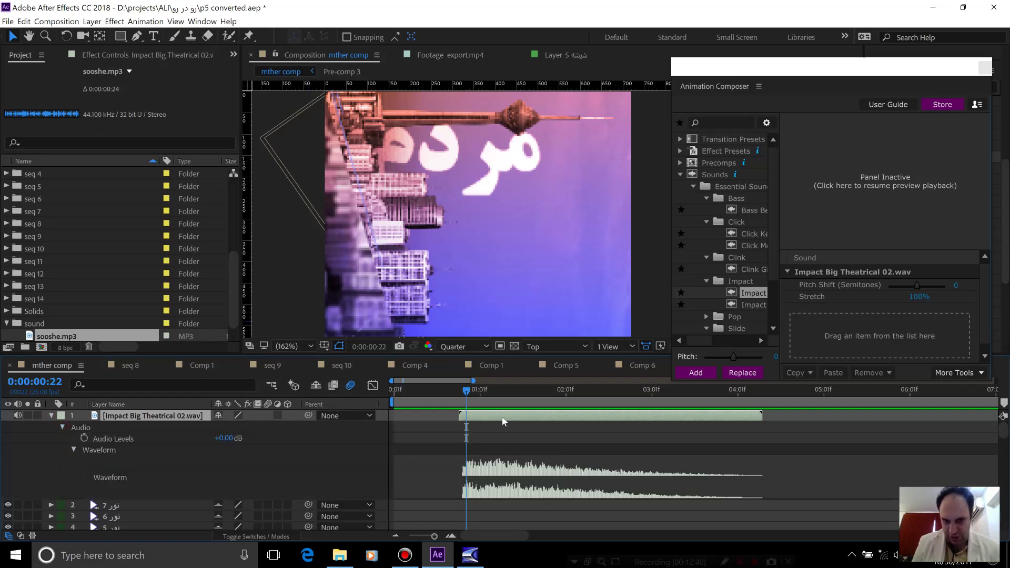
Step: Align the impact sound layer's start with 0:00:00:22 and play the result back from 0:00:00:17
{"action": "left_click_drag", "start_coordinate": [493, 417], "coordinate": [500, 417]}
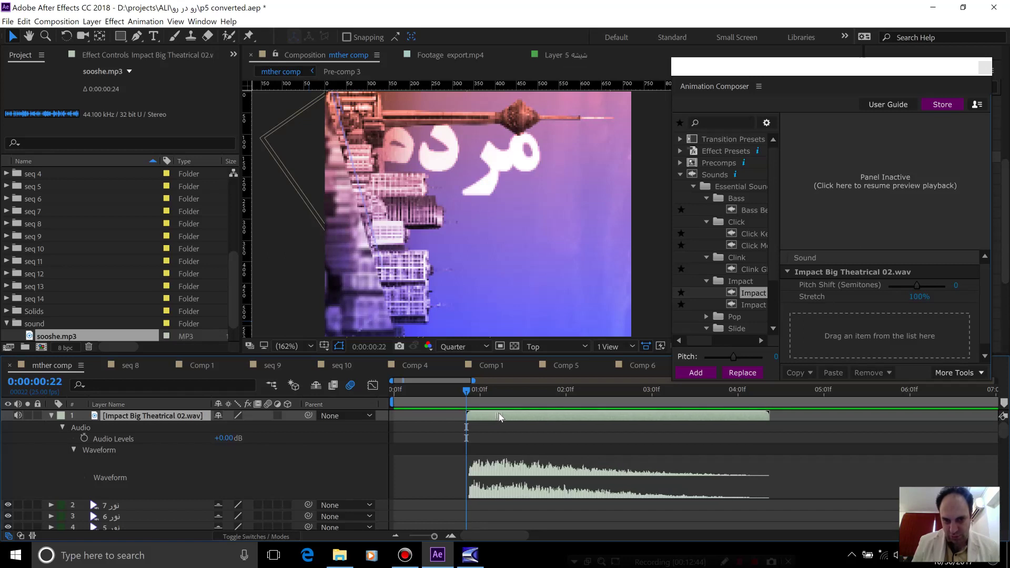
{"action": "left_click", "coordinate": [498, 417]}
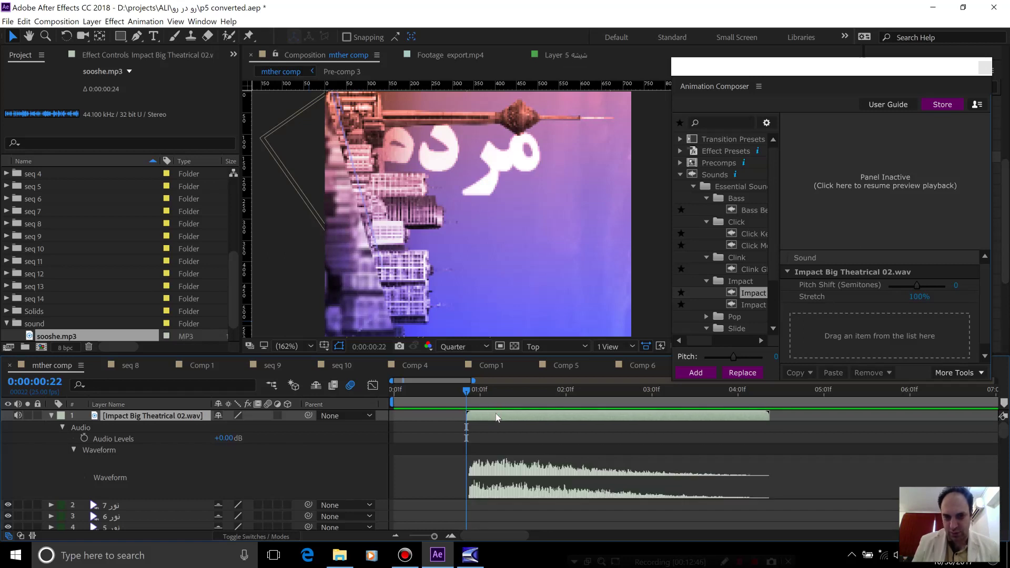
{"action": "left_click_drag", "start_coordinate": [497, 418], "coordinate": [499, 417]}
{"action": "key", "text": "Page_Up"}
{"action": "key", "text": "Page_Up"}
{"action": "key", "text": "Page_Up"}
{"action": "key", "text": "Page_Up"}
{"action": "key", "text": "Page_Up"}
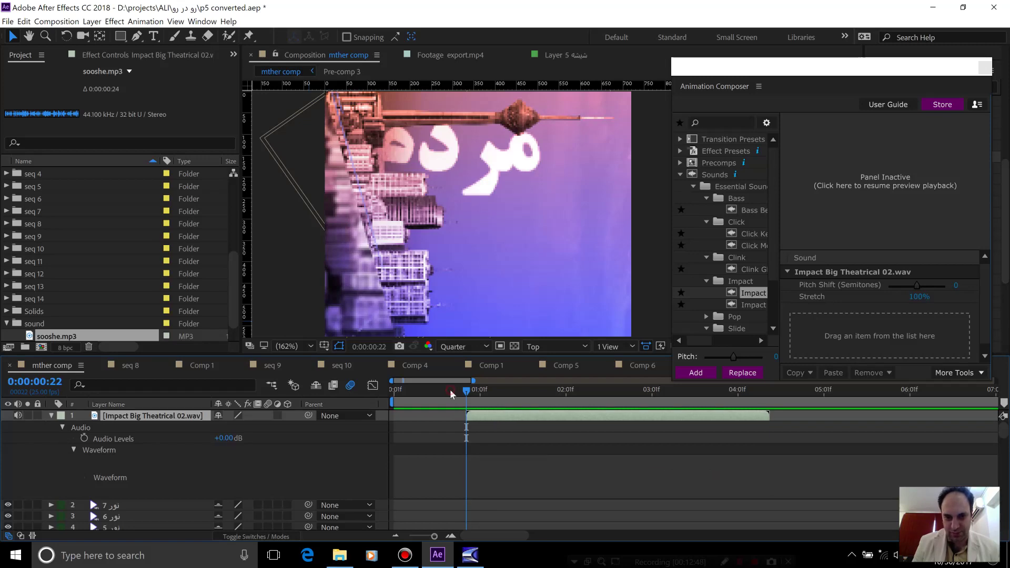
{"action": "key", "text": "space"}
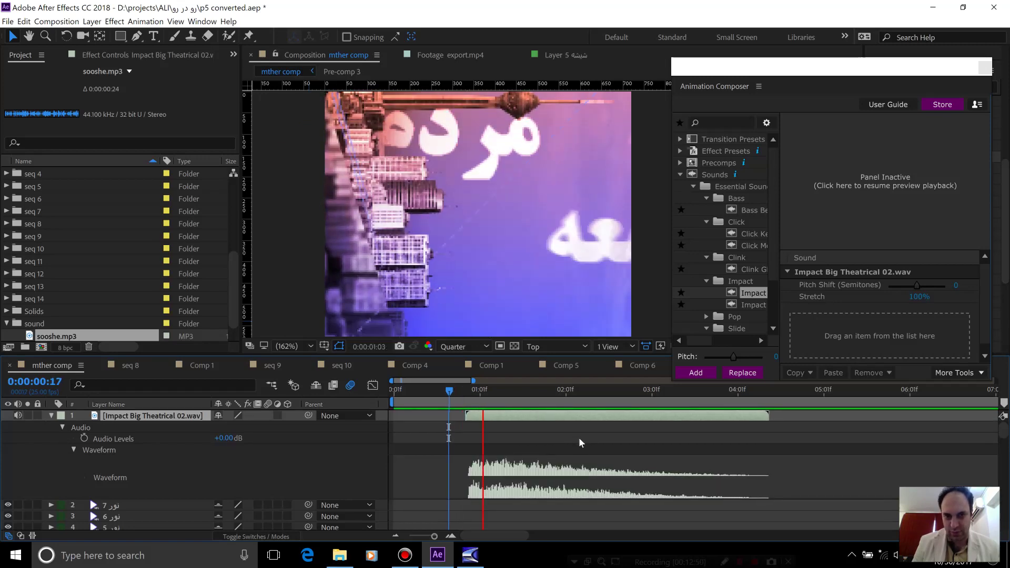
{"action": "key", "text": "space"}
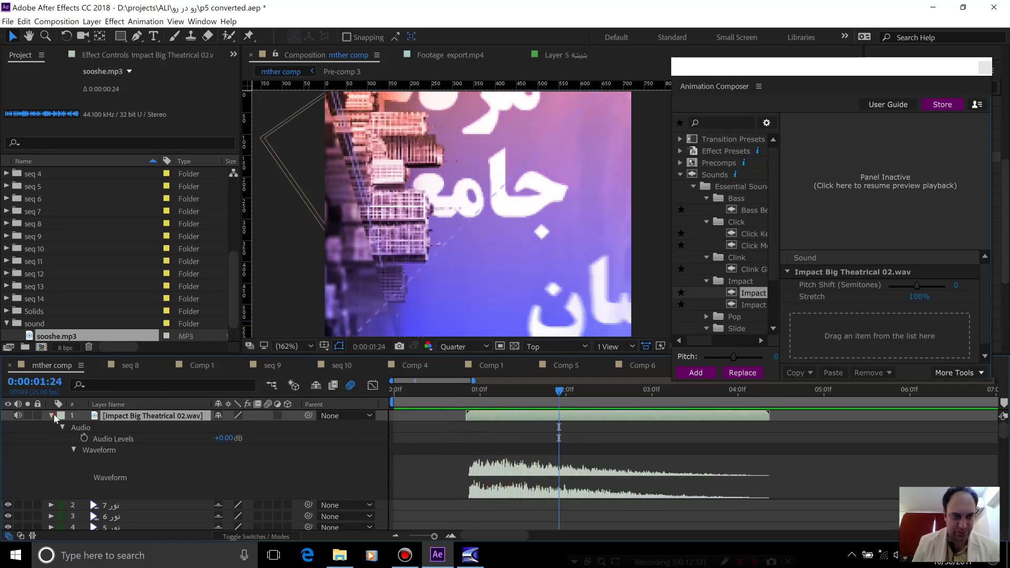
Step: Collapse the Impact Big Theatrical 02.wav layer's properties and duplicate the layer twice
{"action": "left_click", "coordinate": [51, 416]}
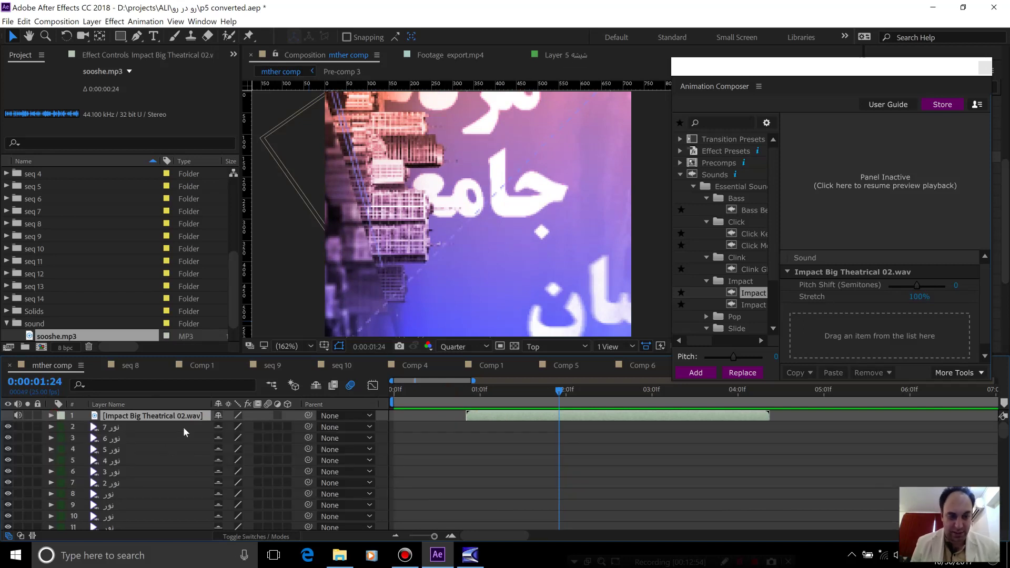
{"action": "key", "text": "ctrl+d"}
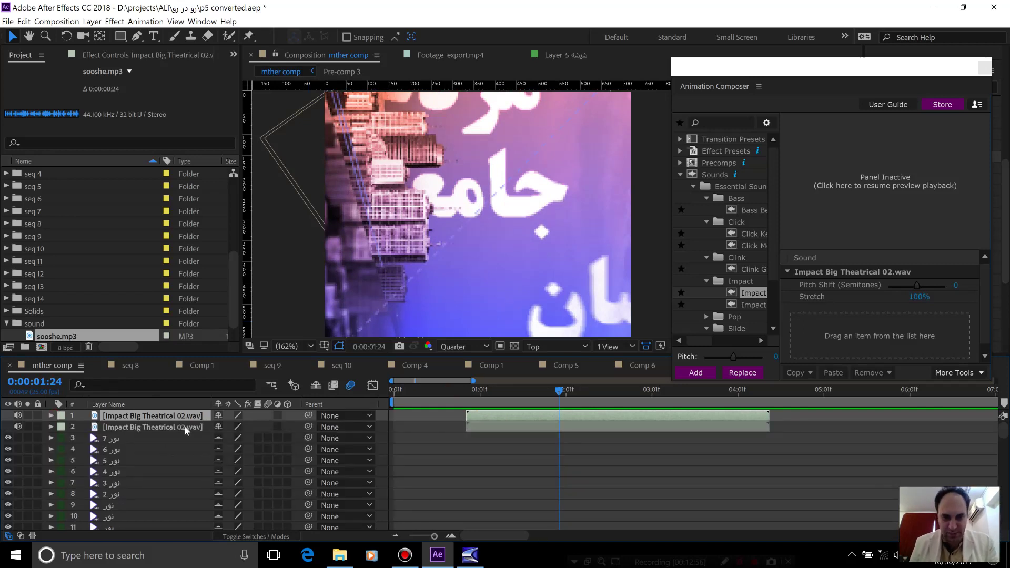
{"action": "key", "text": "ctrl+d"}
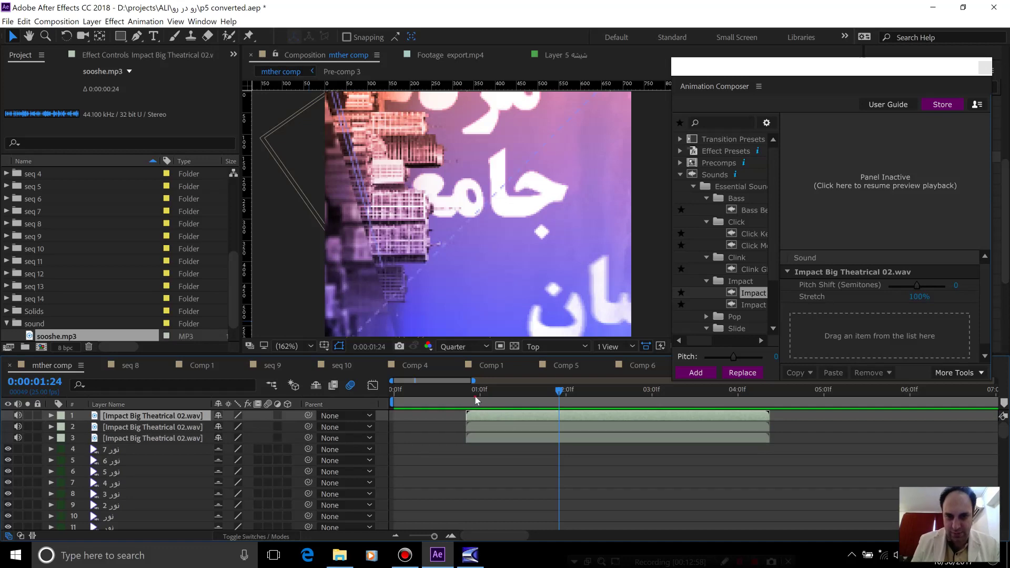
Step: Find the second word's landing frame at 0:00:01:16 and shift the middle impact sound layer to start there
{"action": "left_click_drag", "start_coordinate": [475, 400], "coordinate": [532, 408]}
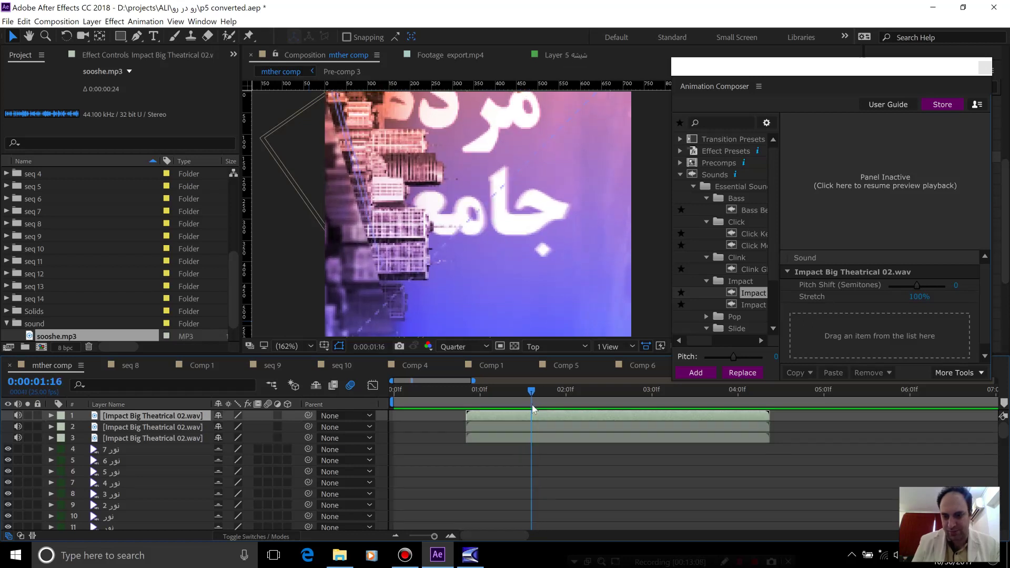
{"action": "key", "text": "Page_Down"}
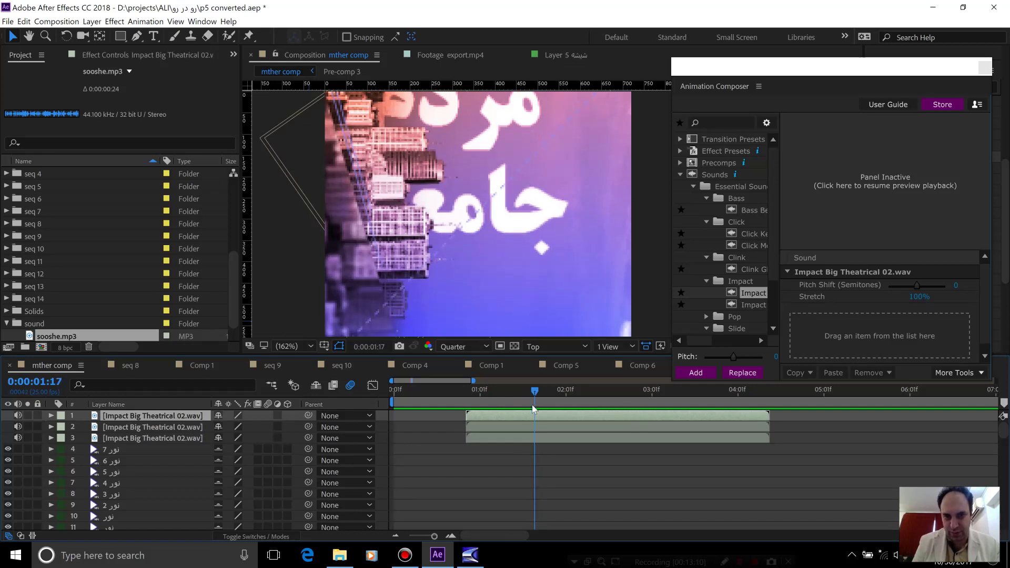
{"action": "key", "text": "Page_Up"}
{"action": "key", "text": "Page_Up"}
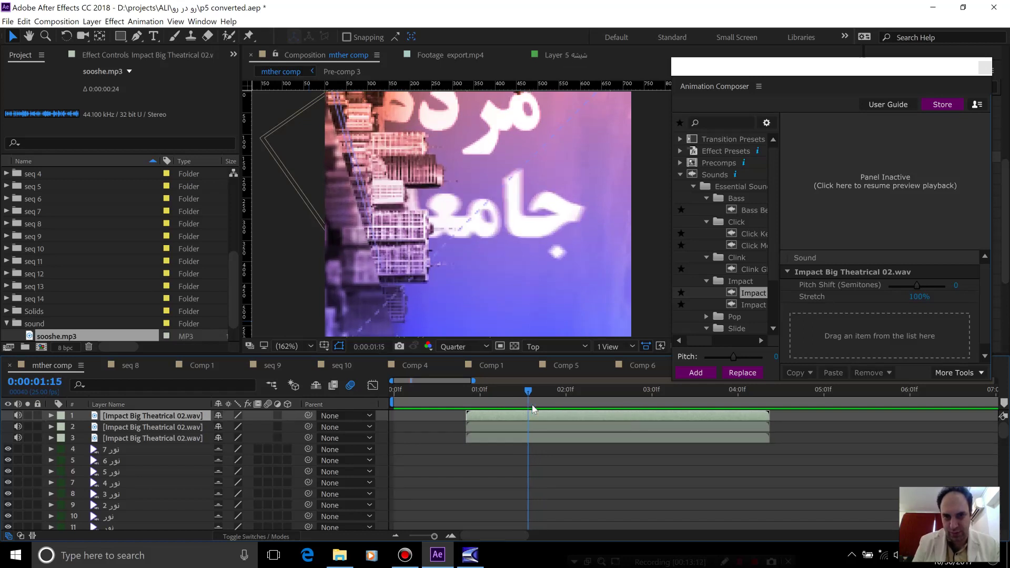
{"action": "key", "text": "Page_Down"}
{"action": "key", "text": "Page_Down"}
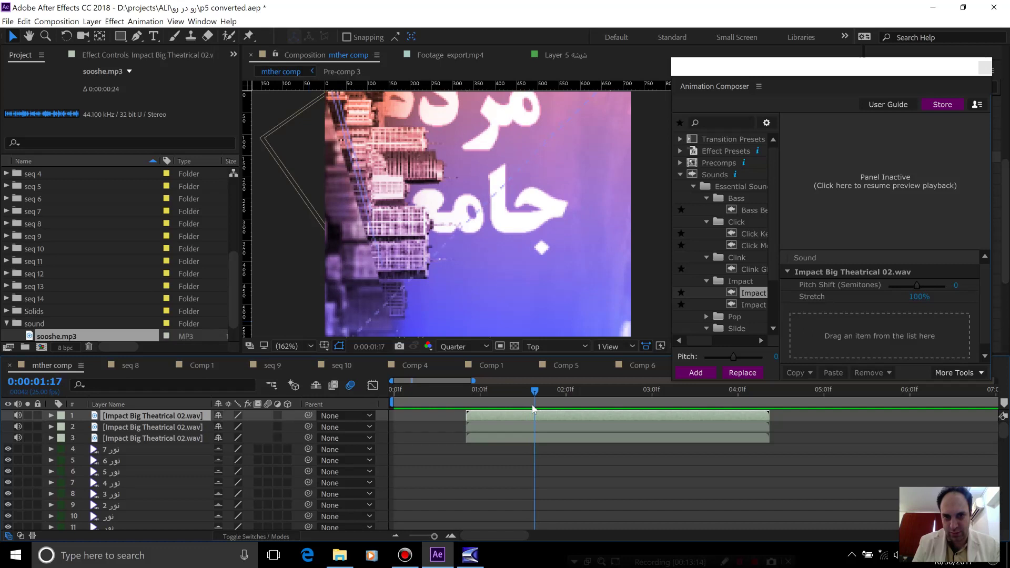
{"action": "key", "text": "Page_Up"}
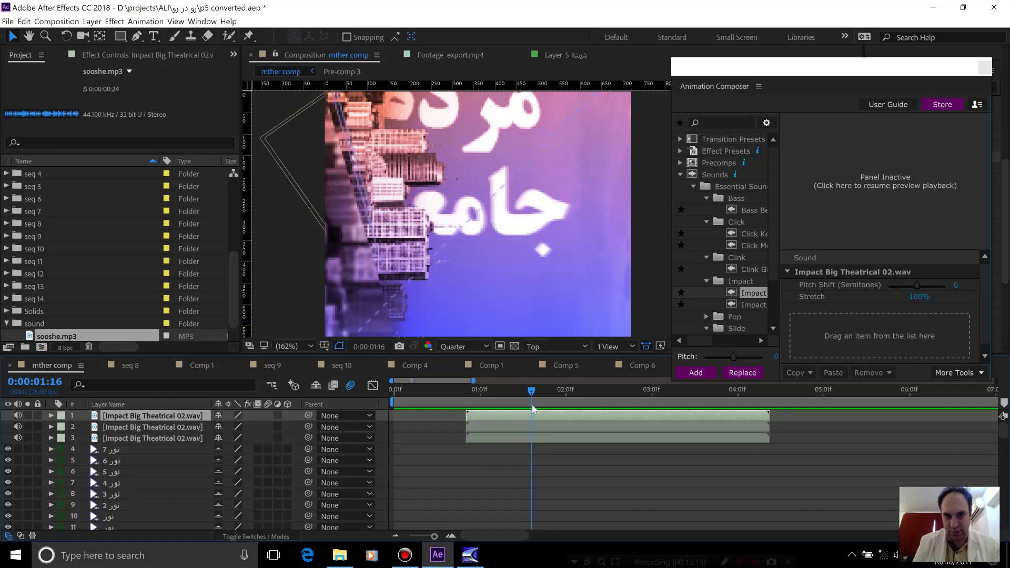
{"action": "left_click", "coordinate": [484, 426]}
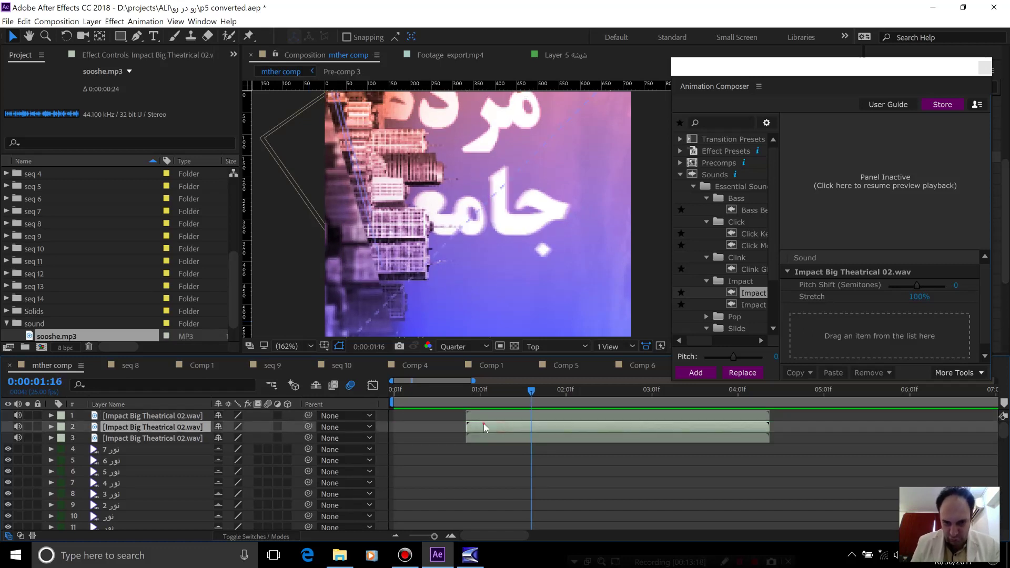
{"action": "left_click_drag", "start_coordinate": [485, 427], "coordinate": [547, 427]}
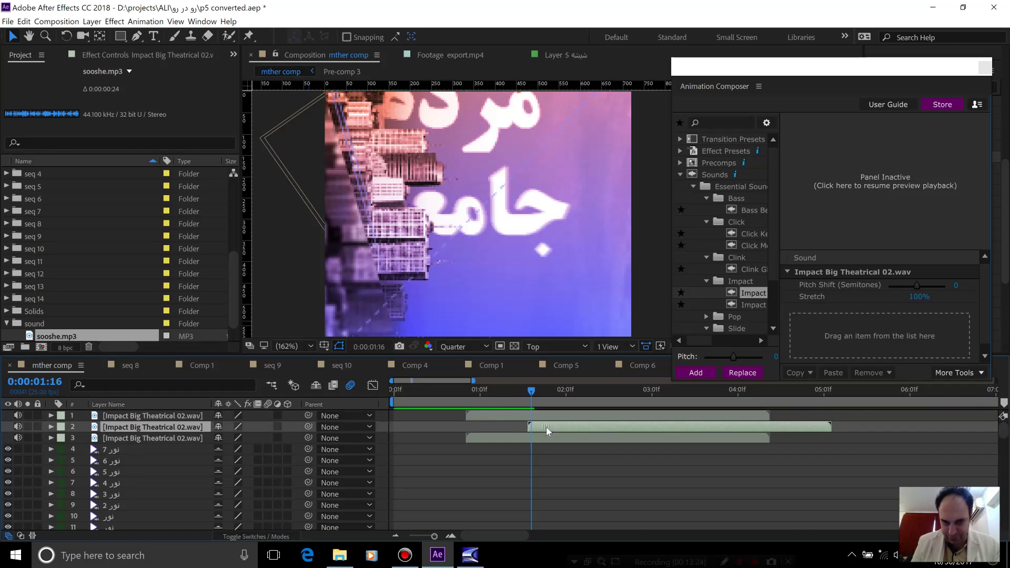
{"action": "left_click_drag", "start_coordinate": [546, 427], "coordinate": [537, 426]}
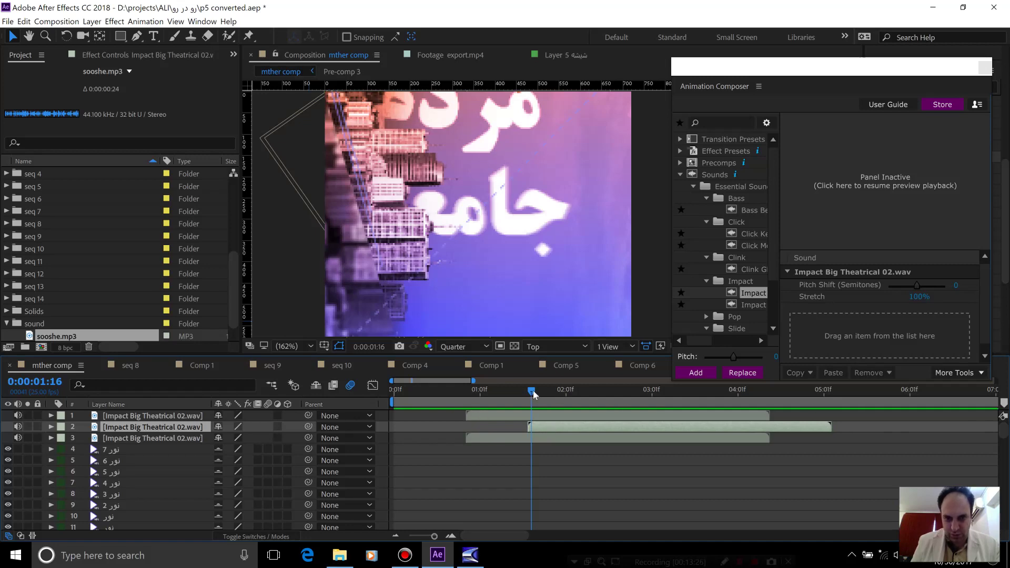
Step: Shift the topmost impact sound layer to start at 0:00:02:12 for the third word and play back from 0:00:00:17
{"action": "left_click", "coordinate": [607, 400]}
{"action": "left_click_drag", "start_coordinate": [609, 401], "coordinate": [603, 401]}
{"action": "left_click_drag", "start_coordinate": [529, 417], "coordinate": [654, 415]}
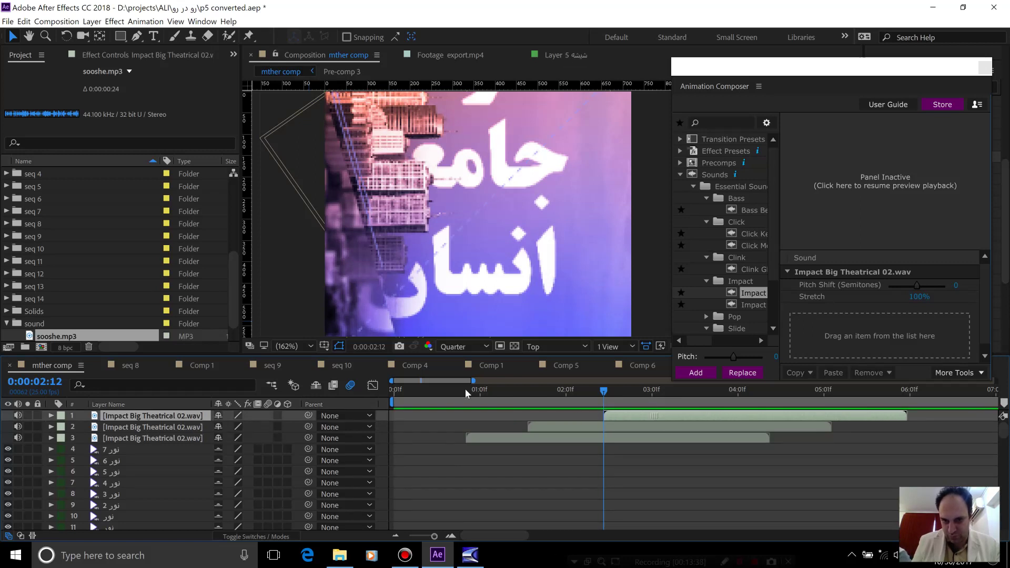
{"action": "left_click", "coordinate": [449, 390]}
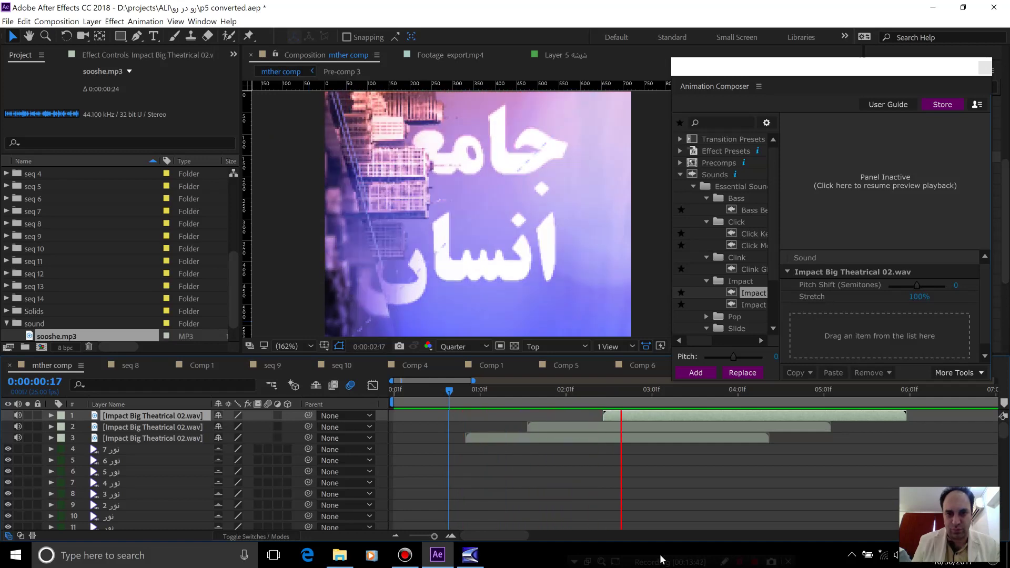
Step: Play mther comp back from 0:00:00:10, 0:00:01:09 and 0:00:00:18 to check the three impact sounds against the words
{"action": "left_click", "coordinate": [424, 391]}
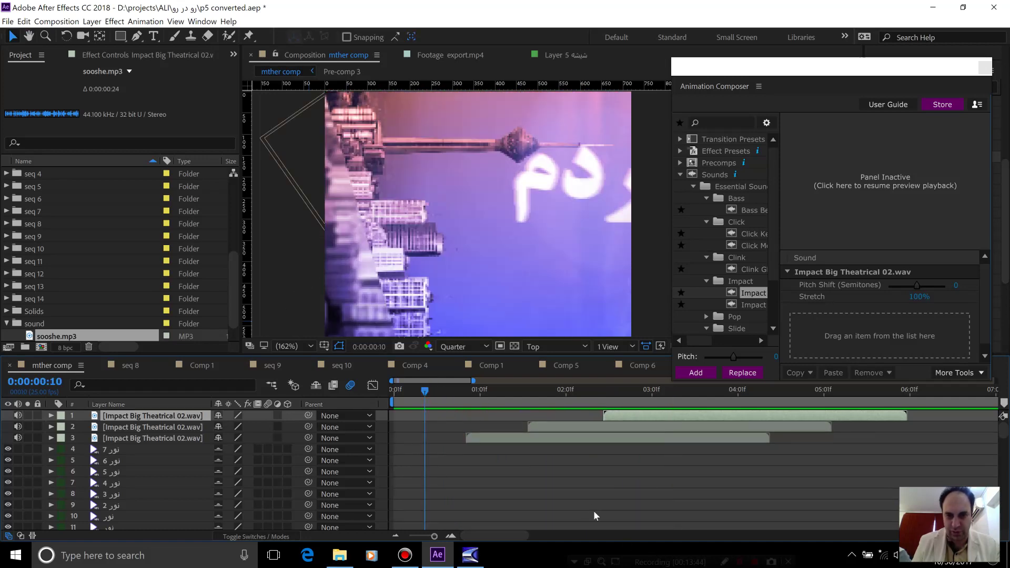
{"action": "key", "text": "space"}
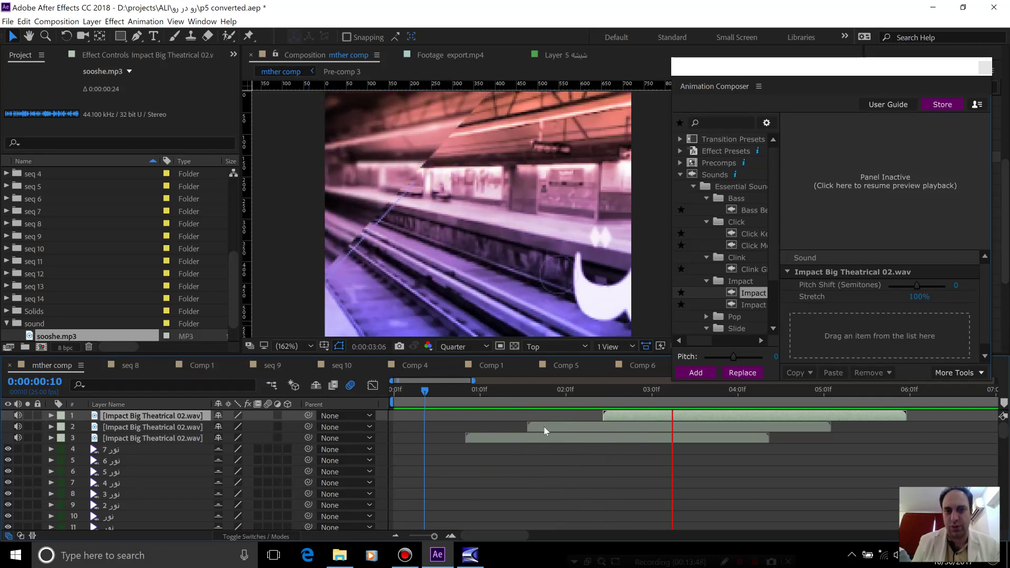
{"action": "left_click", "coordinate": [509, 391]}
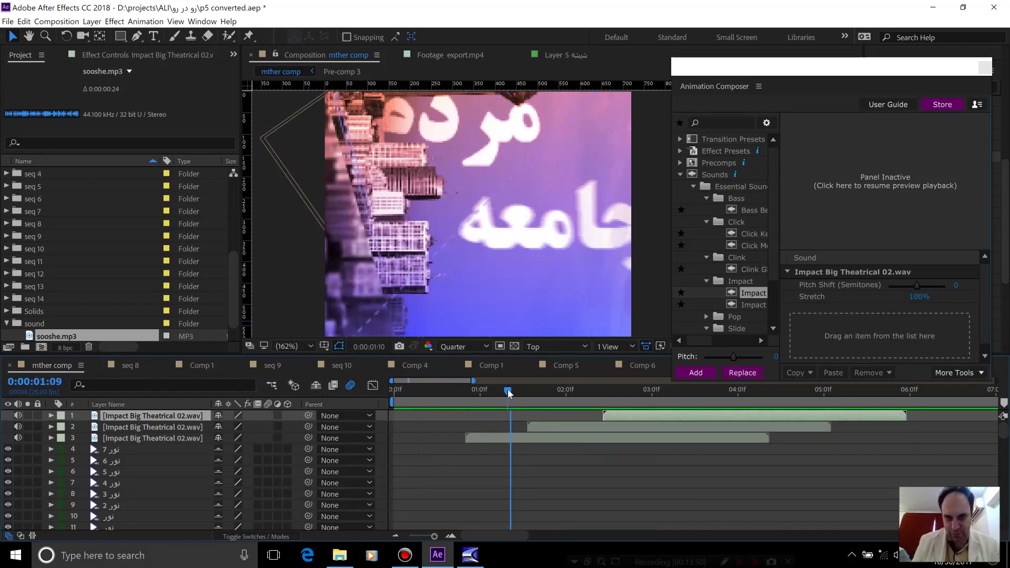
{"action": "key", "text": "space"}
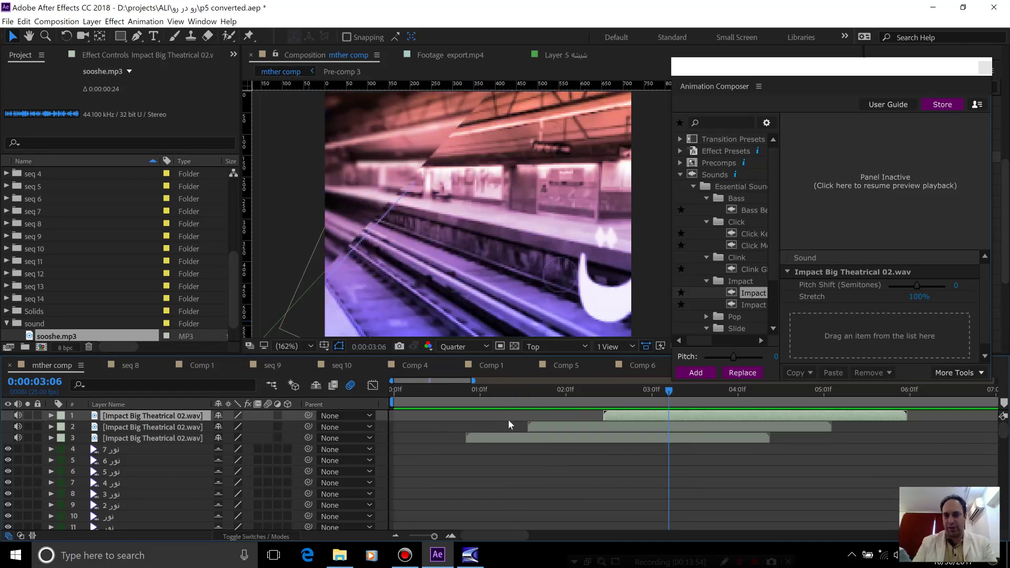
{"action": "left_click", "coordinate": [453, 389]}
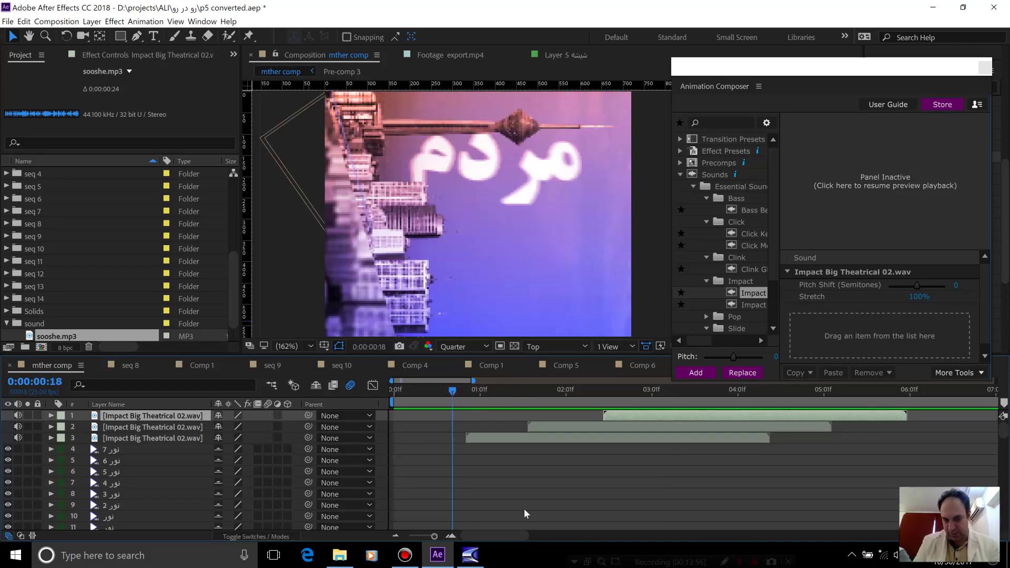
{"action": "key", "text": "space"}
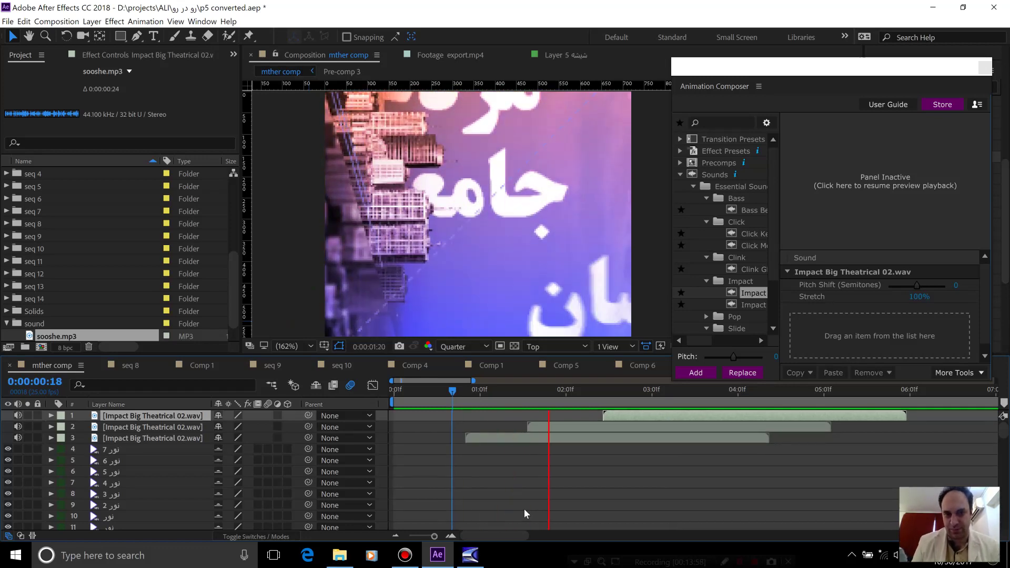
{"action": "key", "text": "space"}
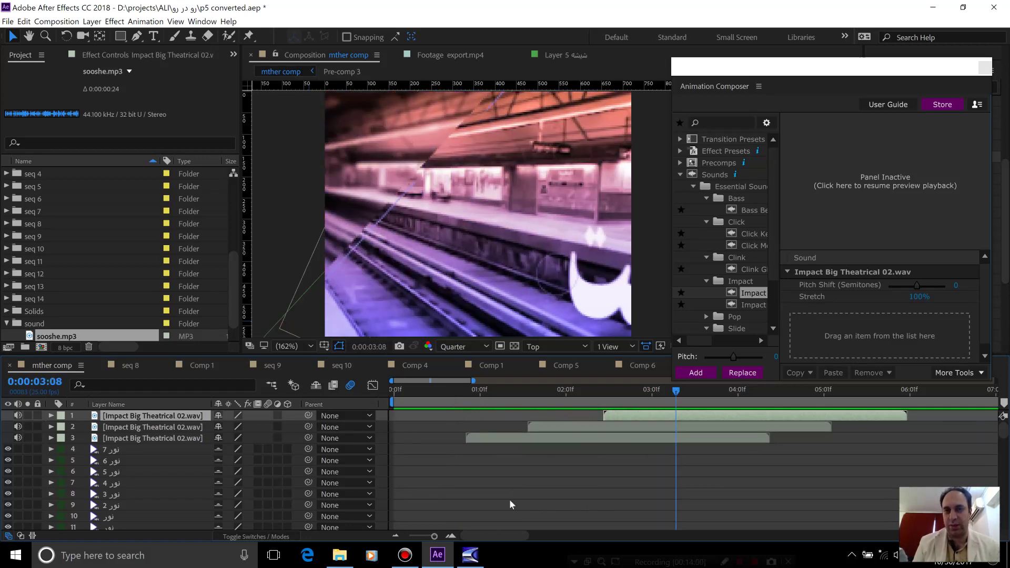
{"action": "left_click", "coordinate": [464, 399]}
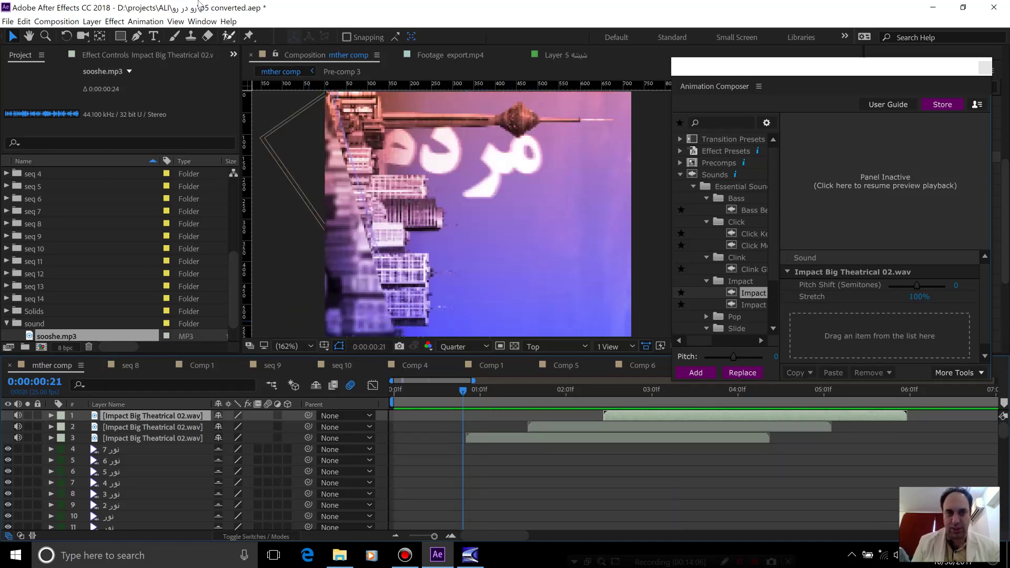
{"action": "left_click", "coordinate": [131, 21]}
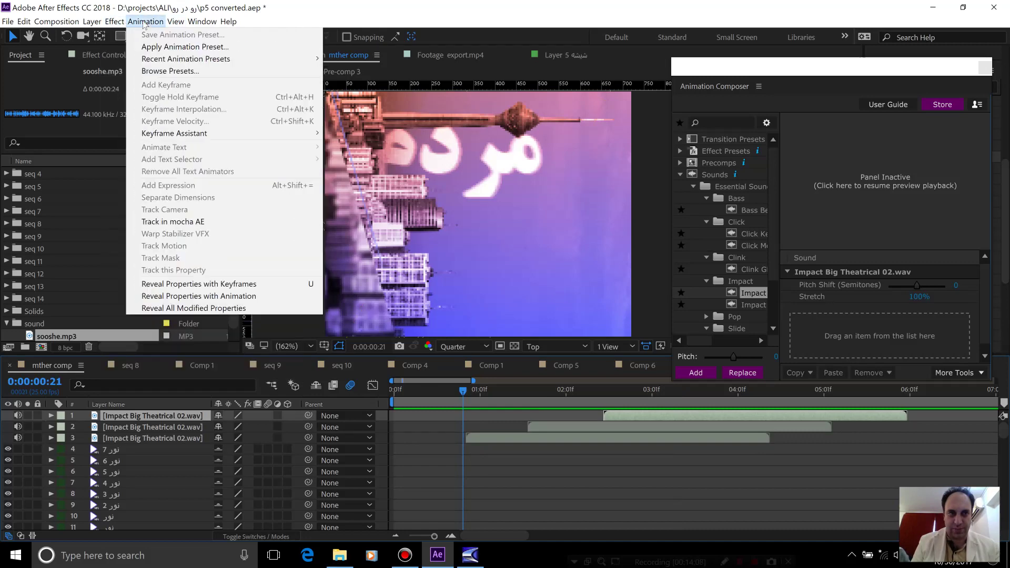
{"action": "left_click", "coordinate": [115, 22]}
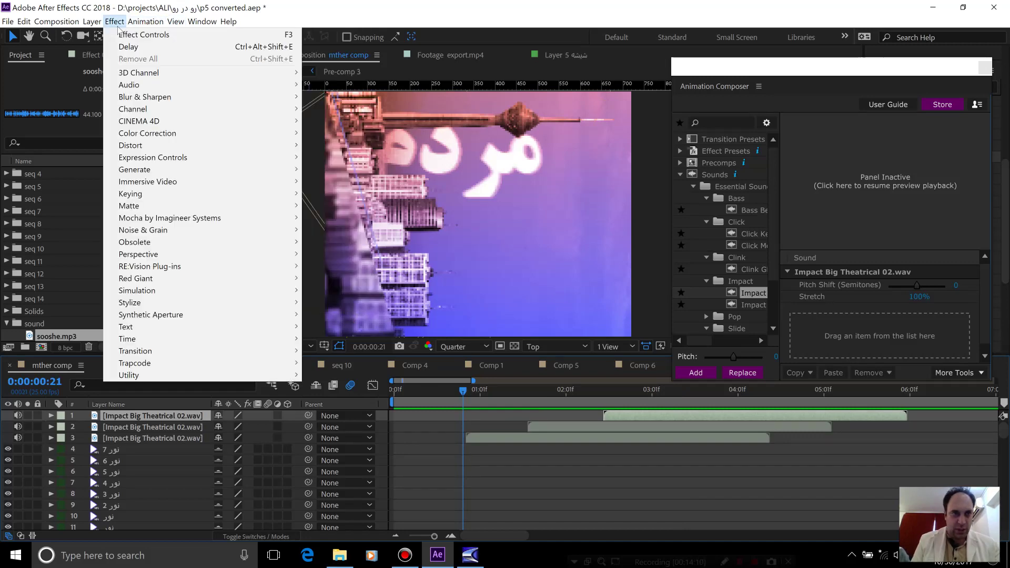
{"action": "mouse_move", "coordinate": [56, 22]}
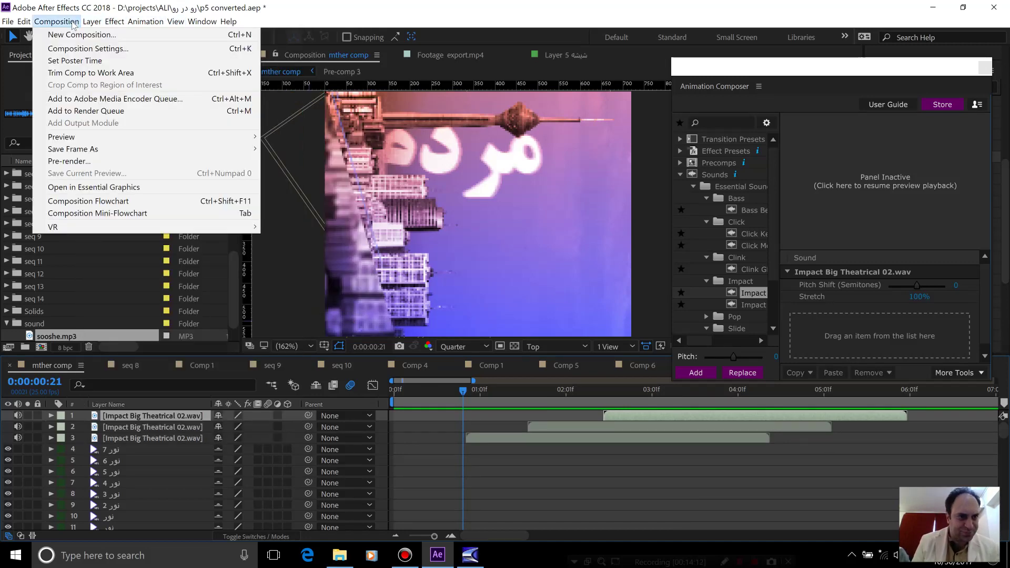
{"action": "left_click", "coordinate": [84, 161]}
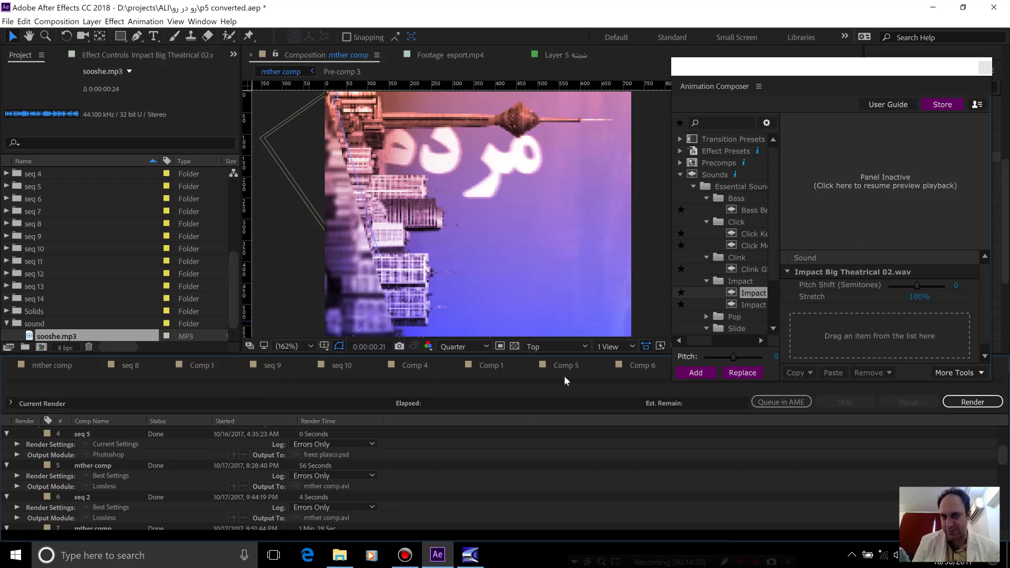
{"action": "left_click", "coordinate": [49, 368]}
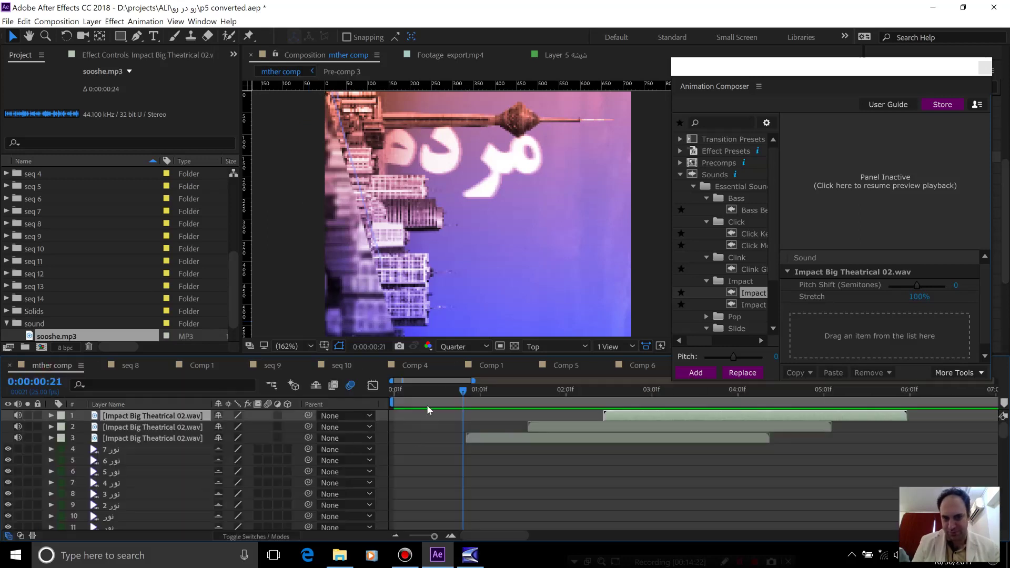
Step: Play mther comp back from 0:00:00:21 and collapse the Sounds category in Animation Composer
{"action": "key", "text": "space"}
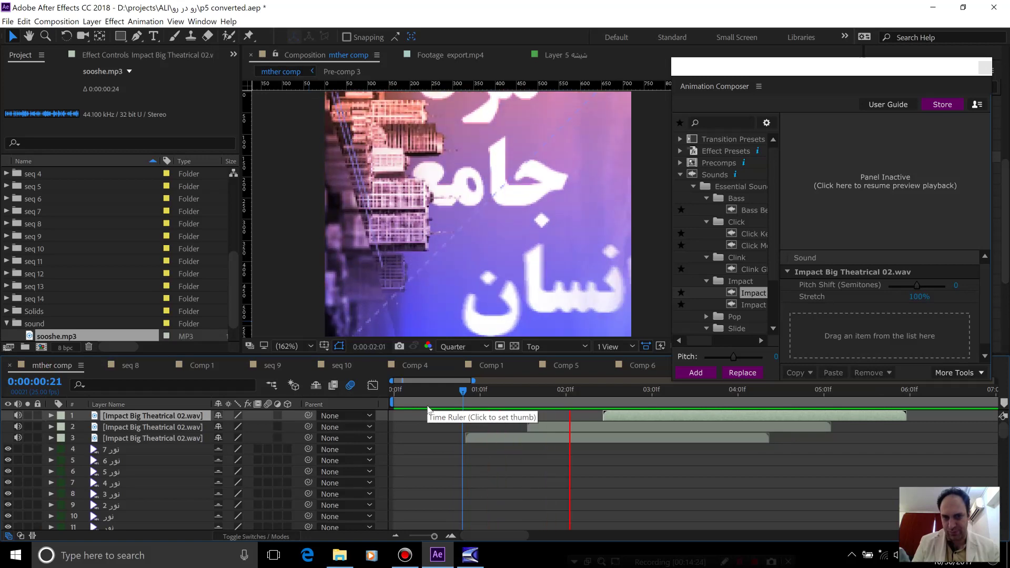
{"action": "key", "text": "space"}
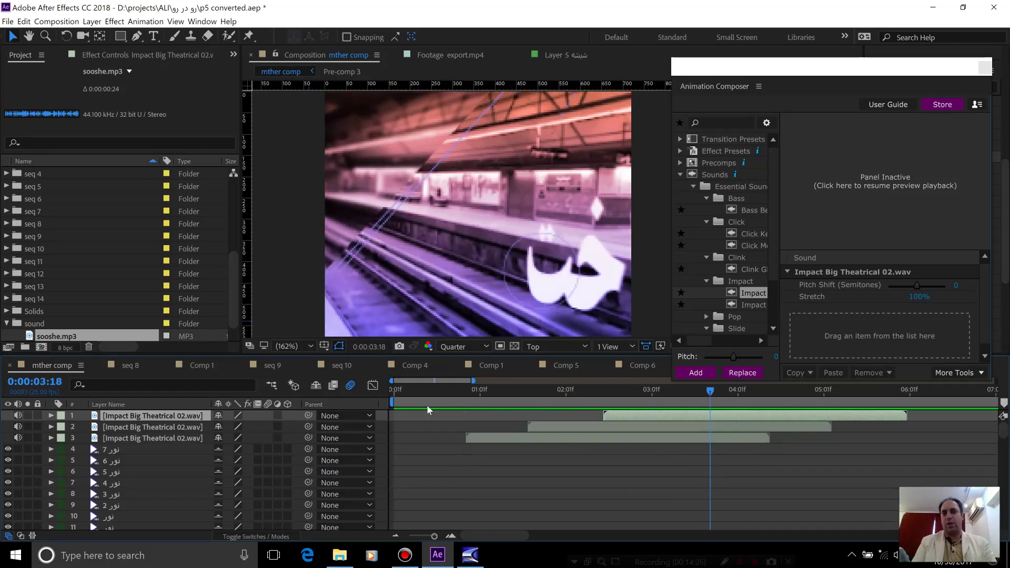
{"action": "left_click", "coordinate": [678, 176]}
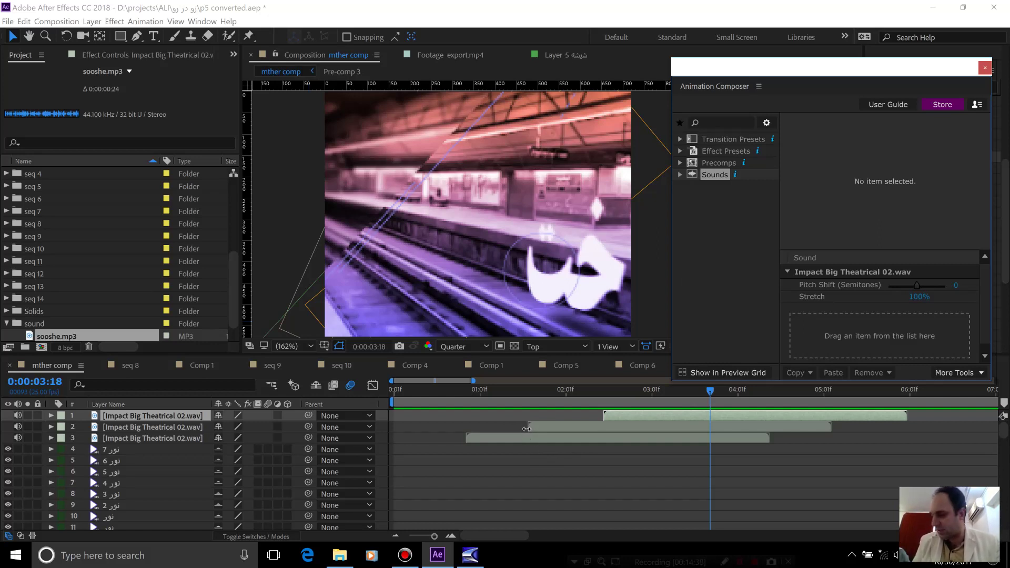
Step: Set the first word's impact sound layer to a pitch shift of 4 semitones and play back from 0:00:00:20
{"action": "left_click", "coordinate": [475, 393]}
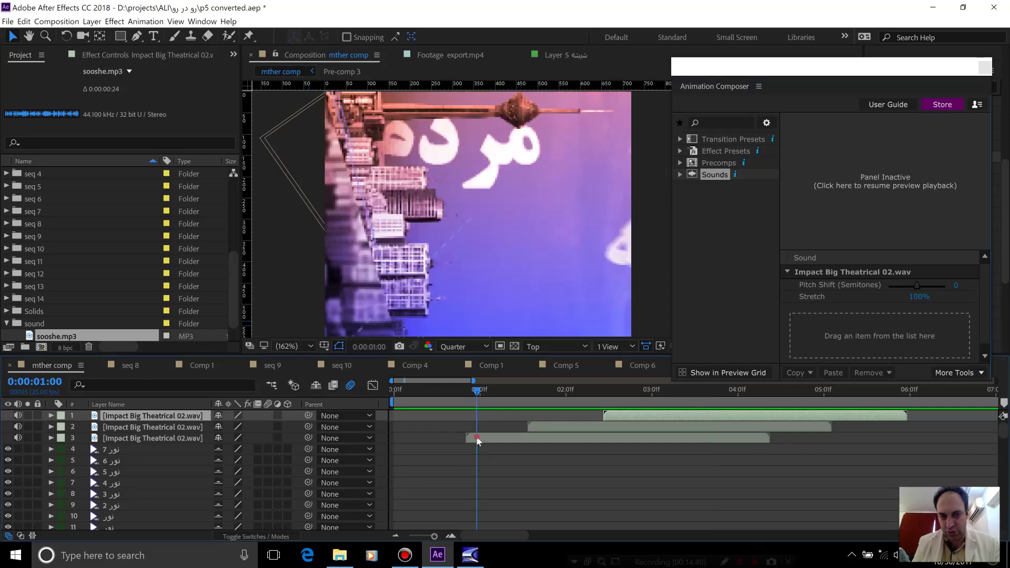
{"action": "left_click", "coordinate": [476, 437]}
{"action": "mouse_move", "coordinate": [917, 289]}
{"action": "left_mouse_down"}
{"action": "mouse_move", "coordinate": [903, 292]}
{"action": "mouse_move", "coordinate": [920, 291]}
{"action": "left_mouse_up"}
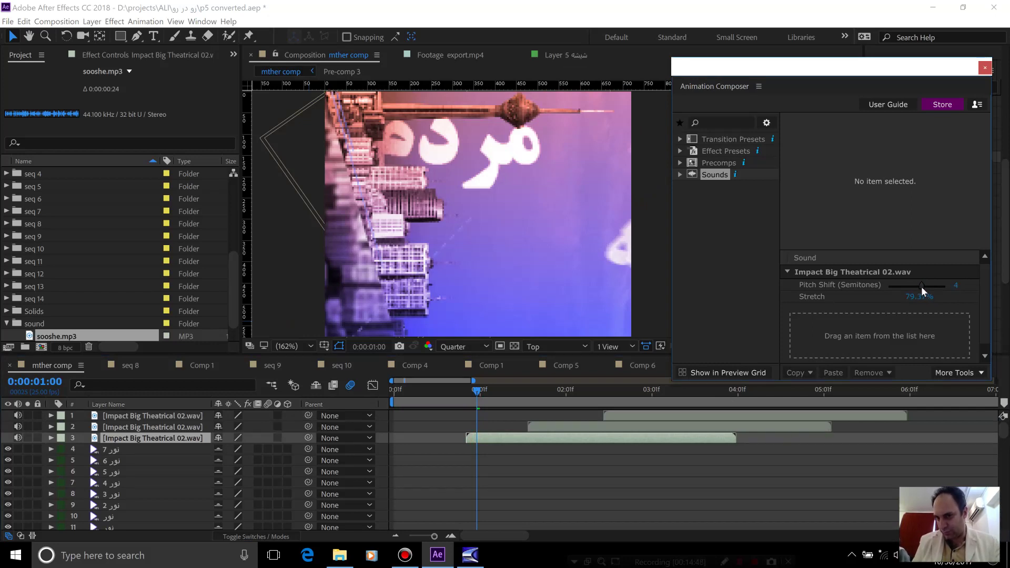
{"action": "key", "text": "space"}
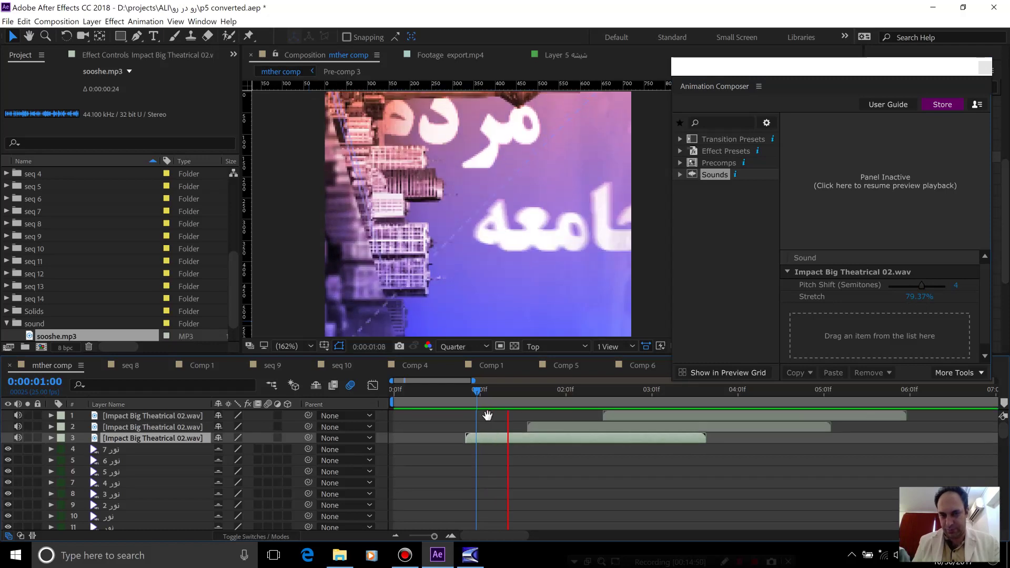
{"action": "left_click", "coordinate": [458, 388]}
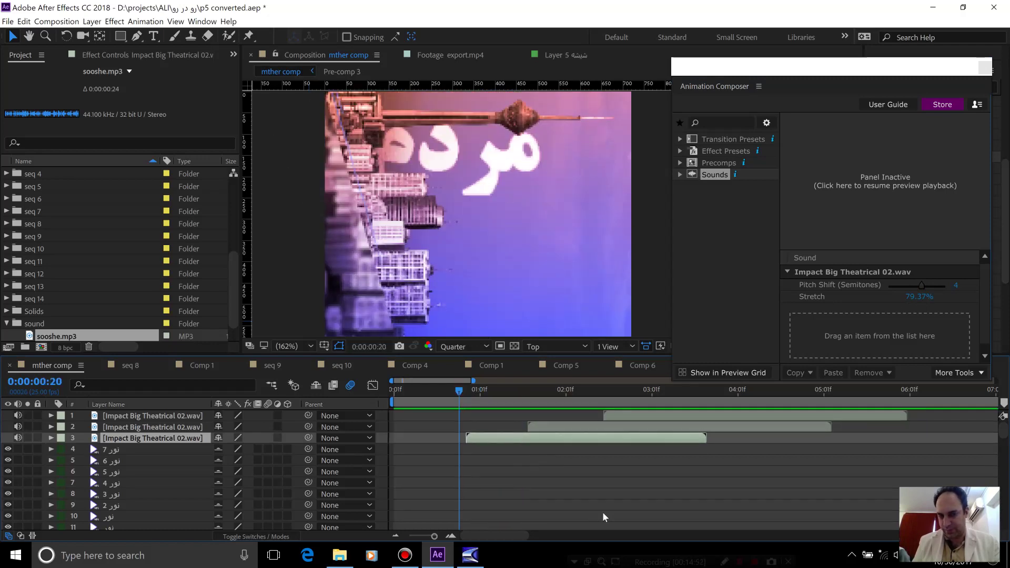
{"action": "key", "text": "space"}
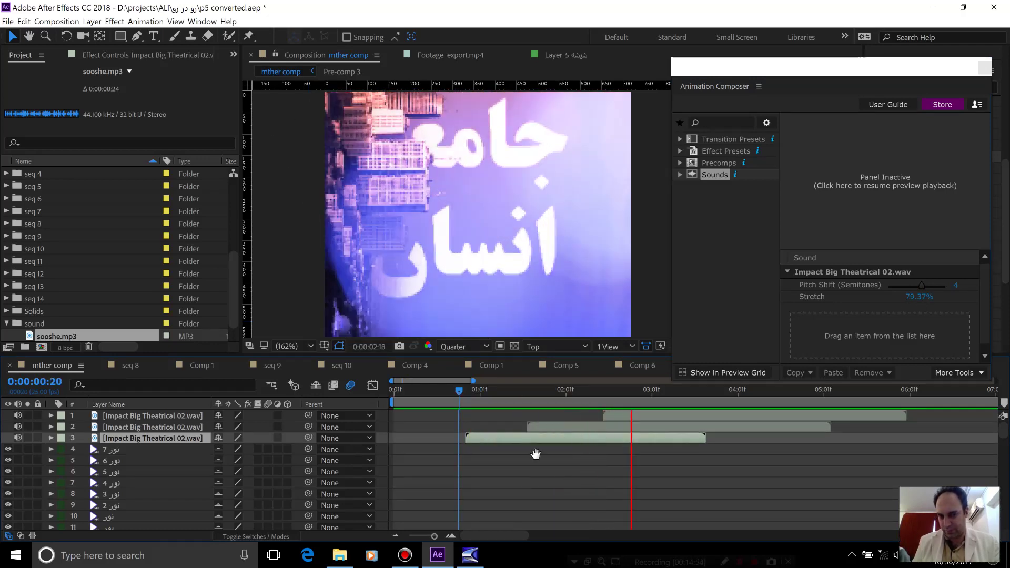
{"action": "key", "text": "space"}
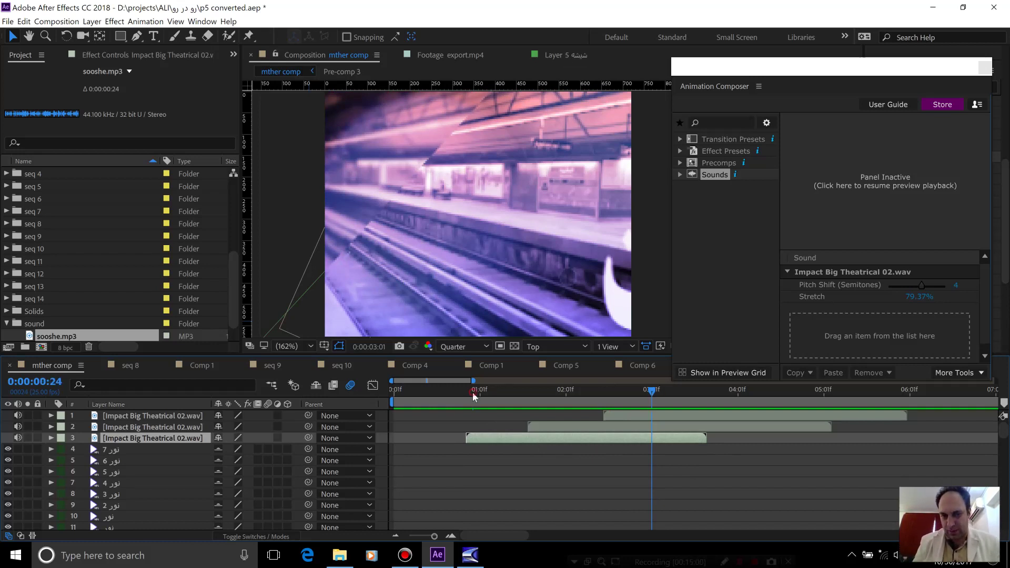
Step: Raise the first word's impact sound pitch shift to 20 semitones and play back from 0:00:00:16
{"action": "left_click_drag", "start_coordinate": [473, 392], "coordinate": [467, 394]}
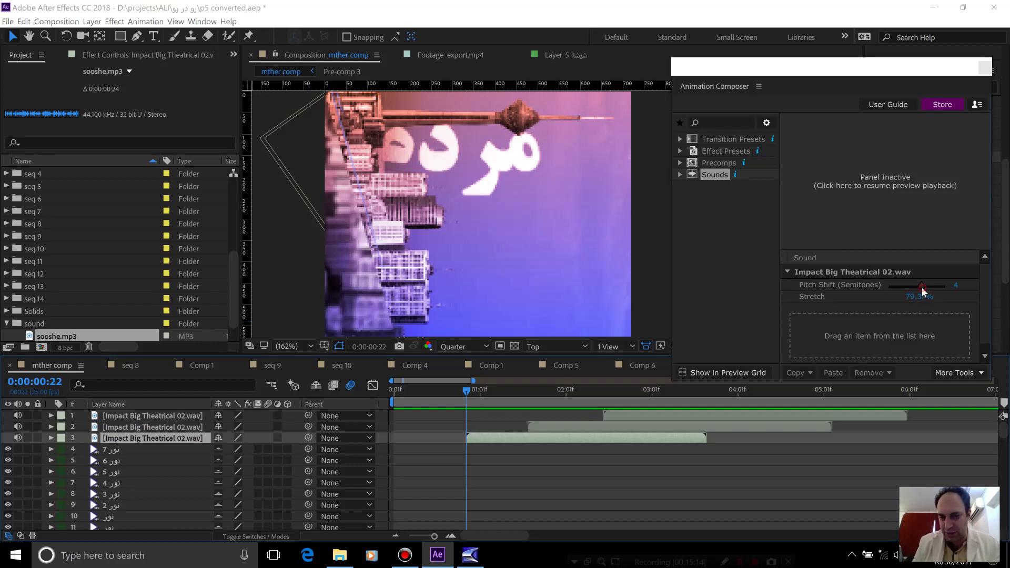
{"action": "left_click_drag", "start_coordinate": [920, 286], "coordinate": [939, 289]}
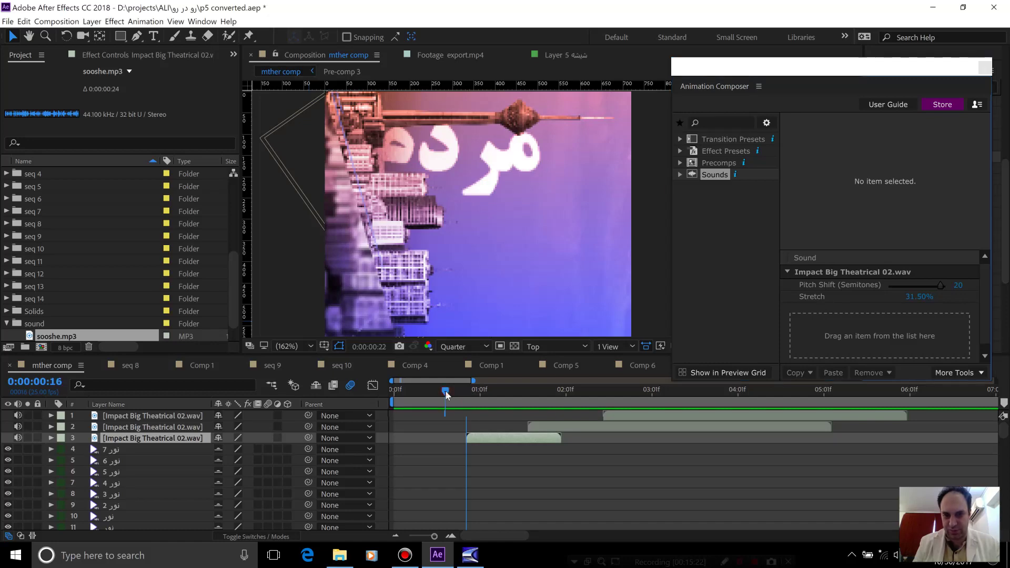
{"action": "left_click", "coordinate": [445, 390]}
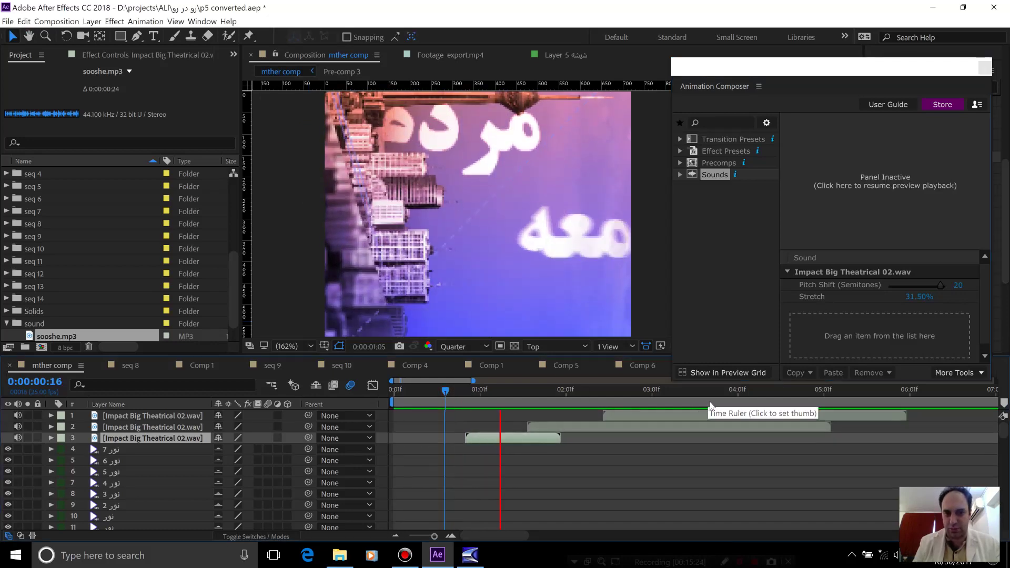
{"action": "key", "text": "space"}
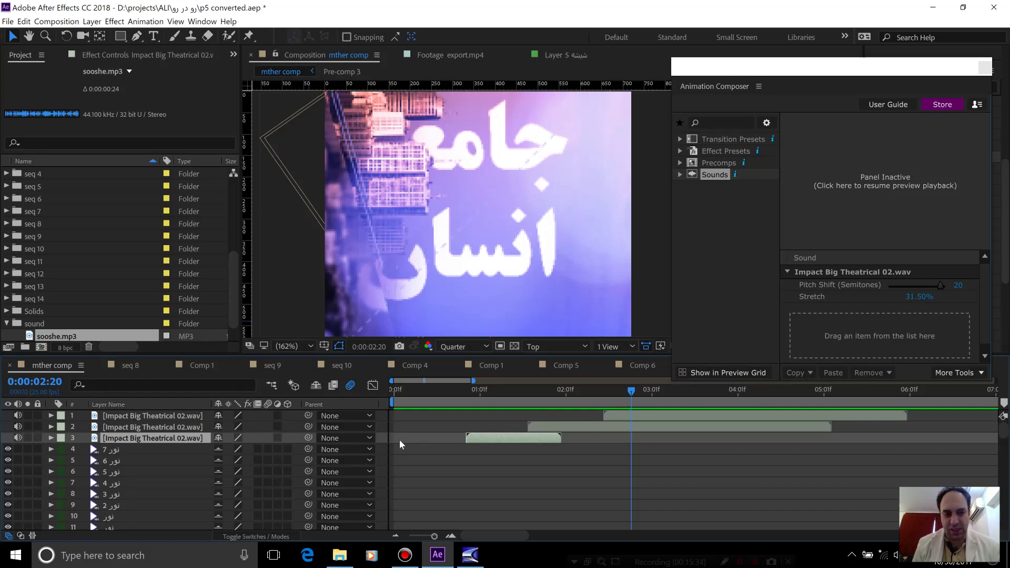
Step: Delete all three Impact Big Theatrical 02.wav layers and close Animation Composer
{"action": "left_click", "coordinate": [167, 417], "text": "shift"}
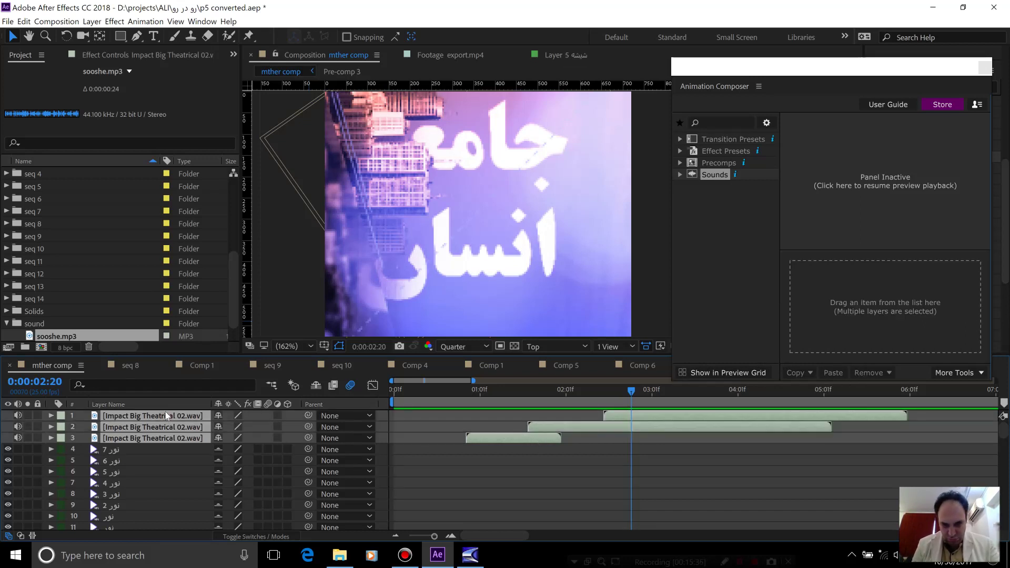
{"action": "key", "text": "Delete"}
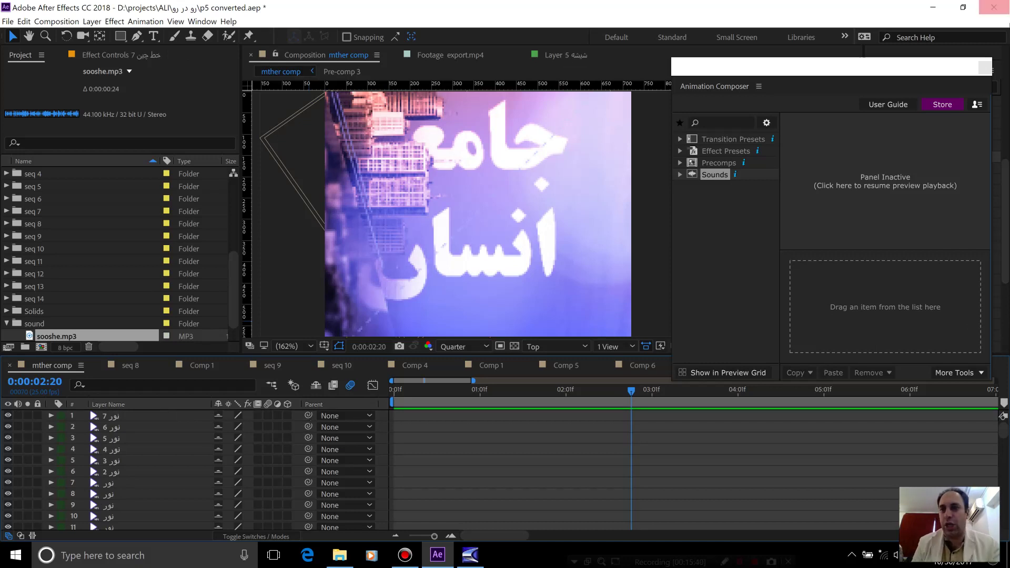
{"action": "left_click", "coordinate": [984, 69]}
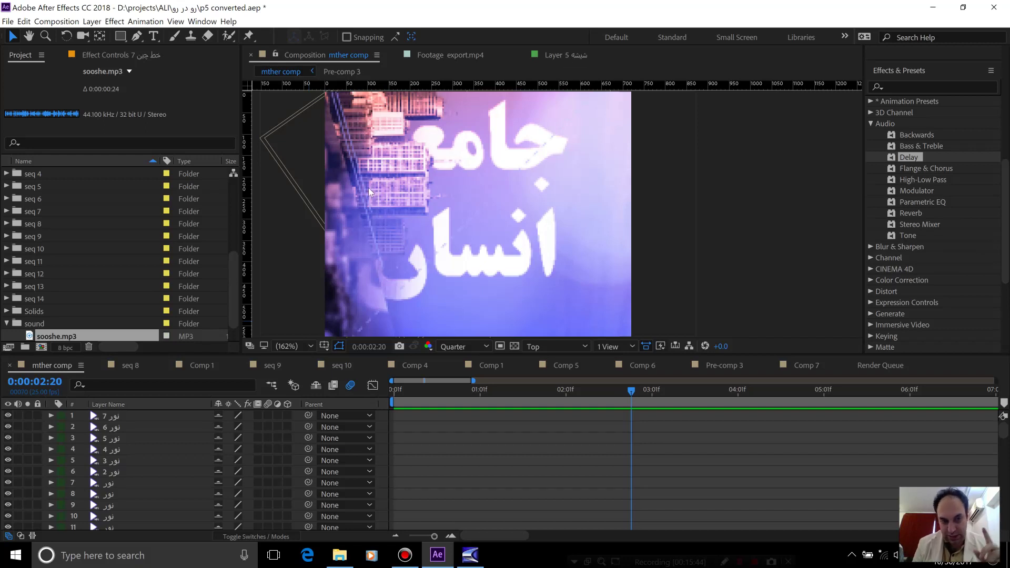
{"action": "left_click", "coordinate": [405, 555]}
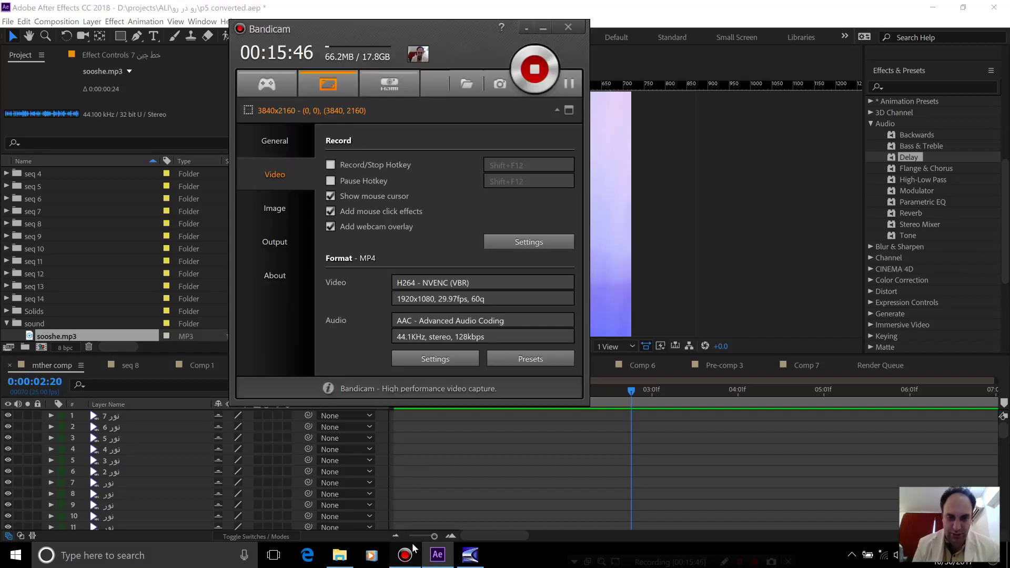